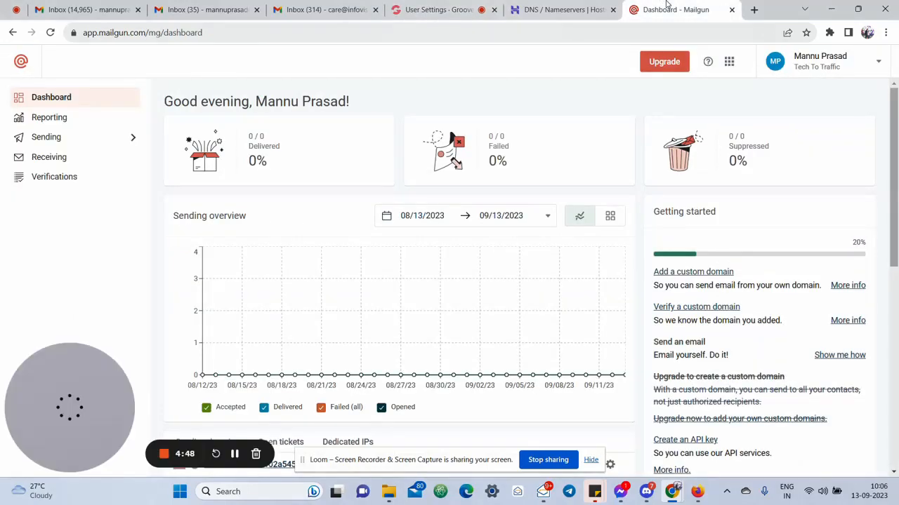
# Check the Mailgun account's login email under Manage Account, then go back to GrooveMail's Senders list
pyautogui.click(873, 70)
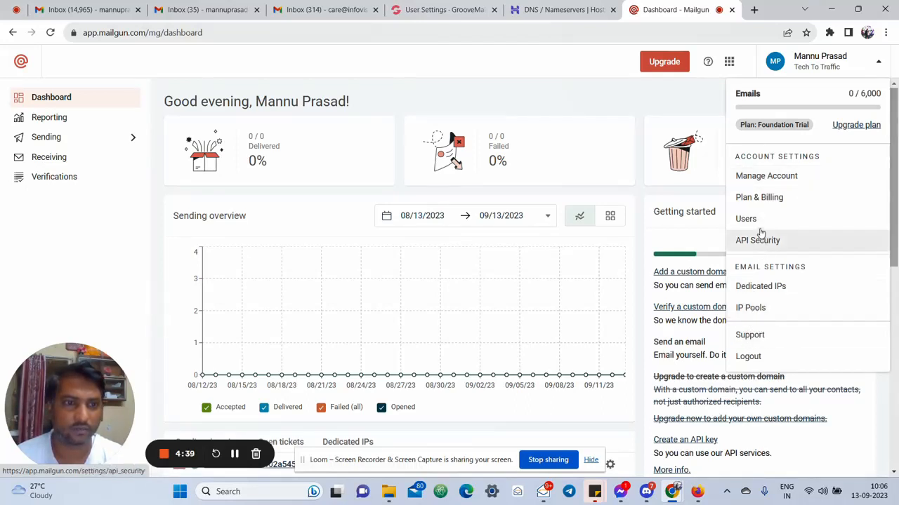
pyautogui.click(766, 179)
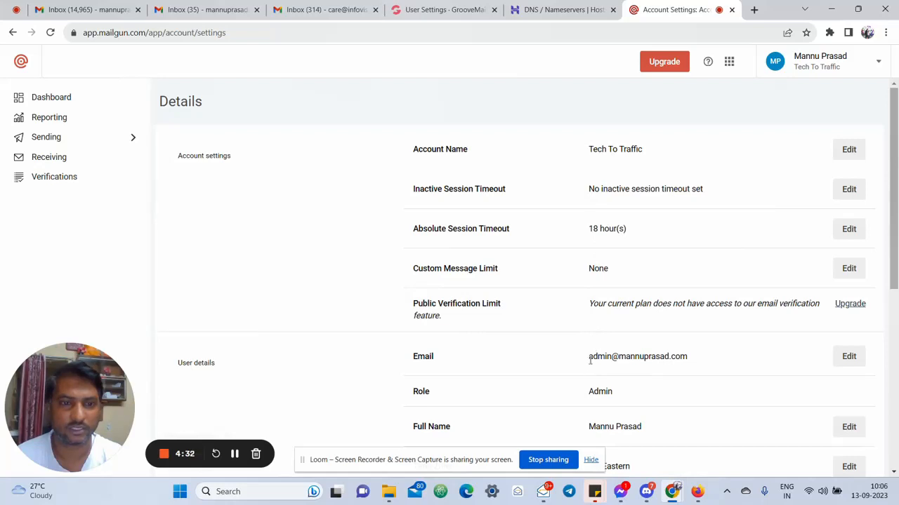
pyautogui.moveTo(590, 360); pyautogui.dragTo(708, 360)
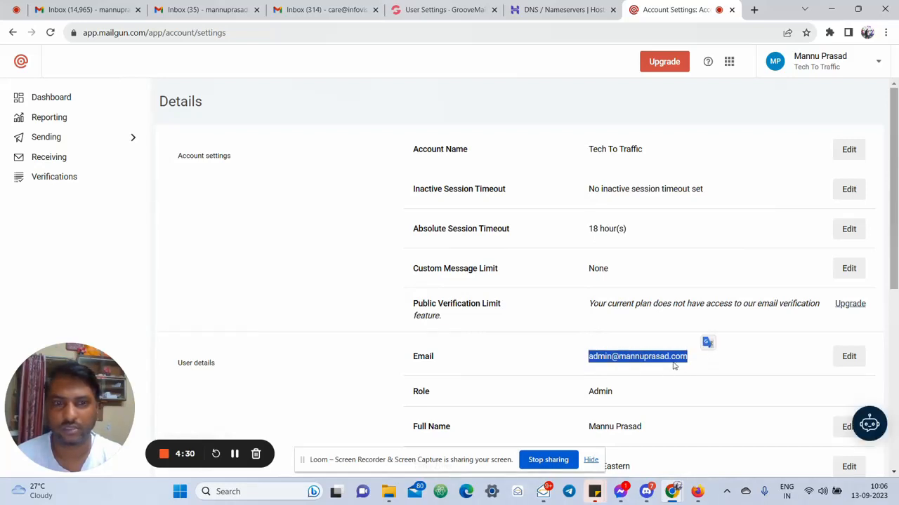
pyautogui.scroll(-3, 633, 359)
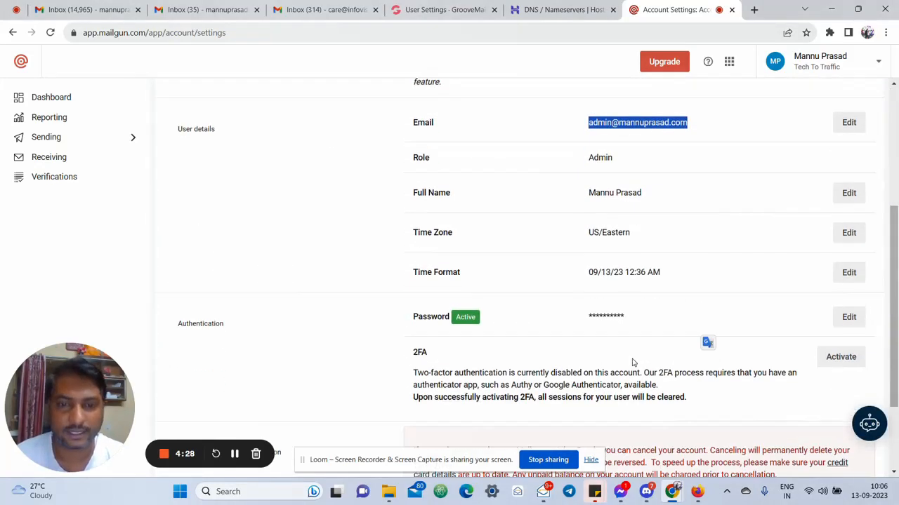
pyautogui.scroll(1, 548, 175)
pyautogui.click(442, 10)
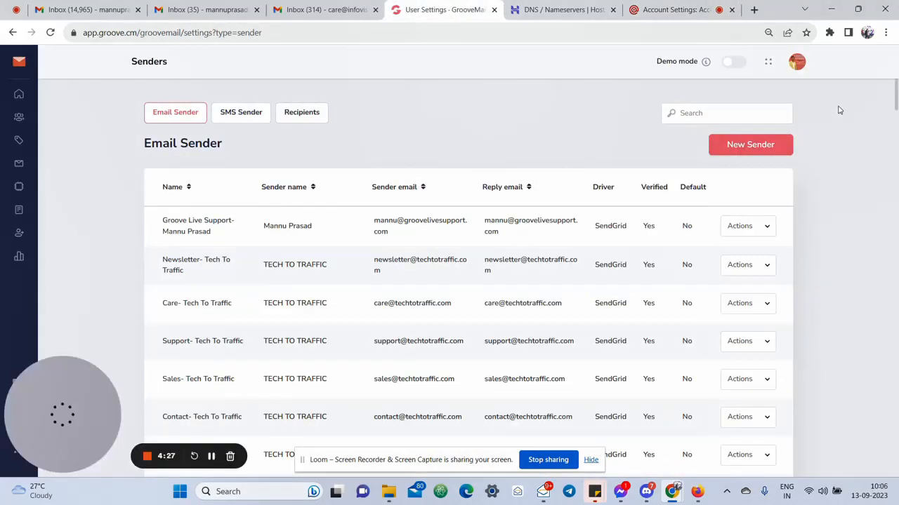
# Confirm the root domain shows as Secure & Connected in GrooveMail's Settings and Billing Domains list
pyautogui.click(798, 64)
pyautogui.click(691, 90)
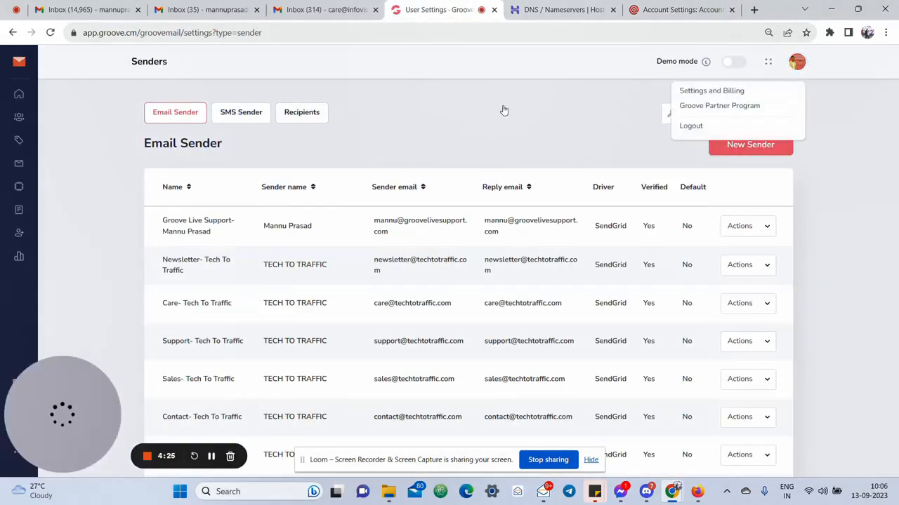
pyautogui.click(203, 116)
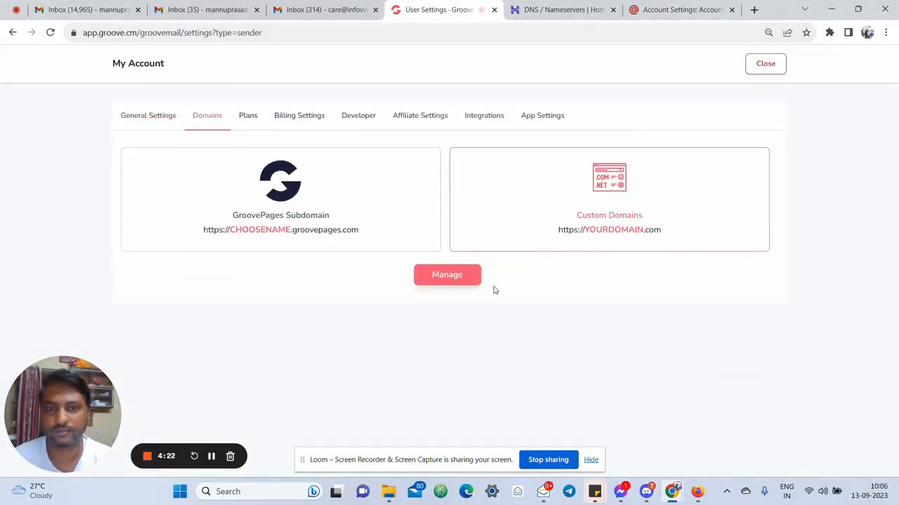
pyautogui.click(466, 280)
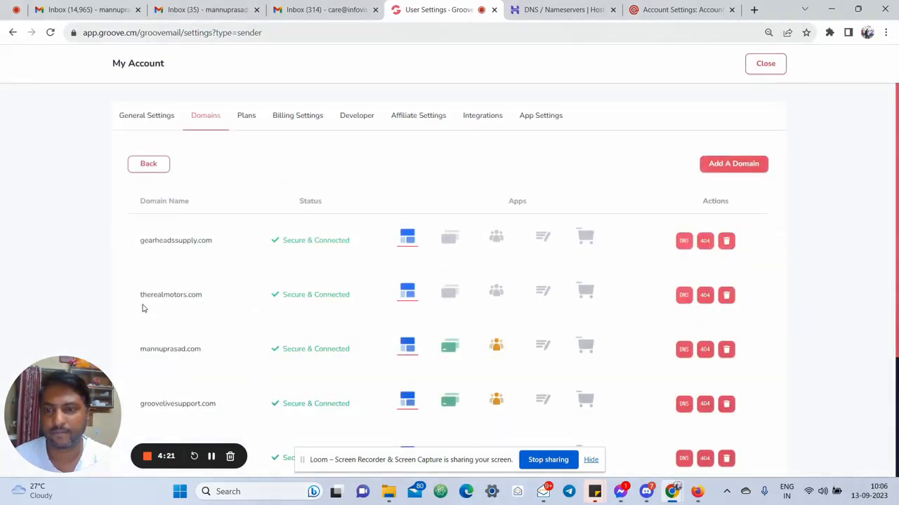
pyautogui.moveTo(137, 351); pyautogui.dragTo(203, 356)
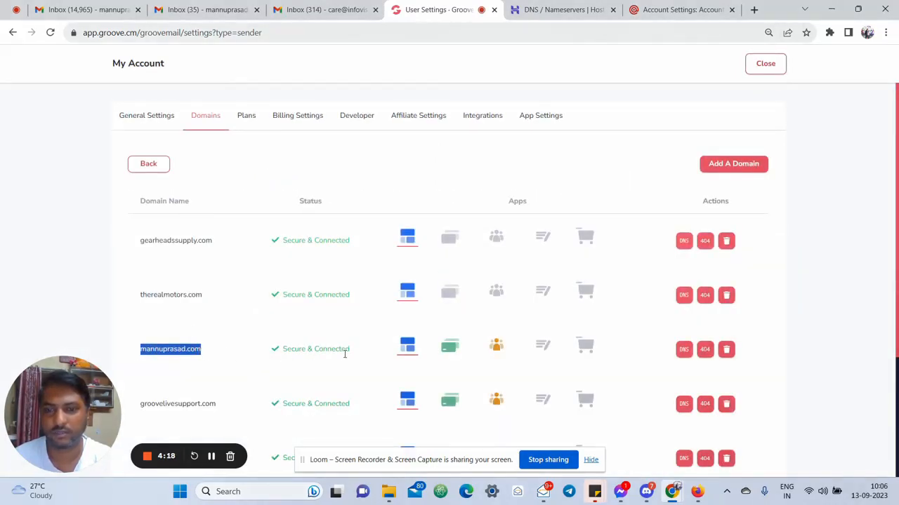
pyautogui.click(653, 7)
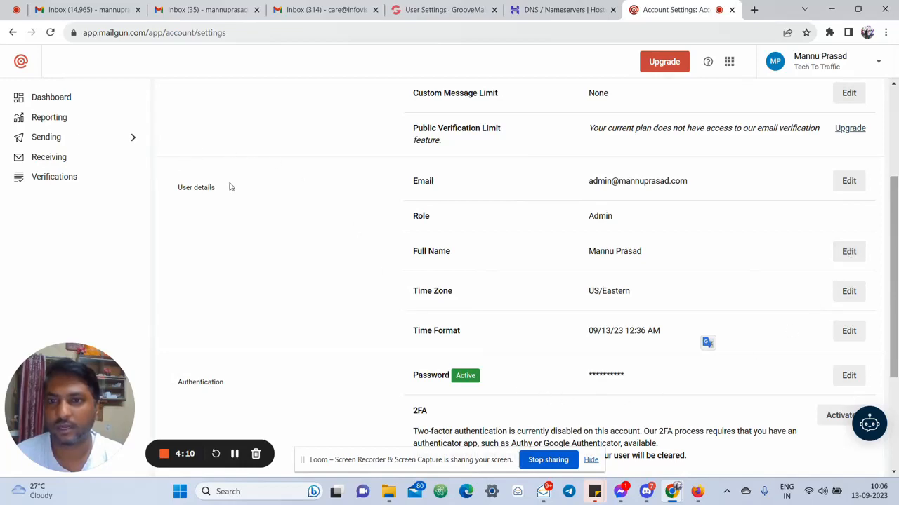
# Open Mailgun's Add a custom domain form from the Dashboard and read its subdomain recommendation
pyautogui.click(83, 105)
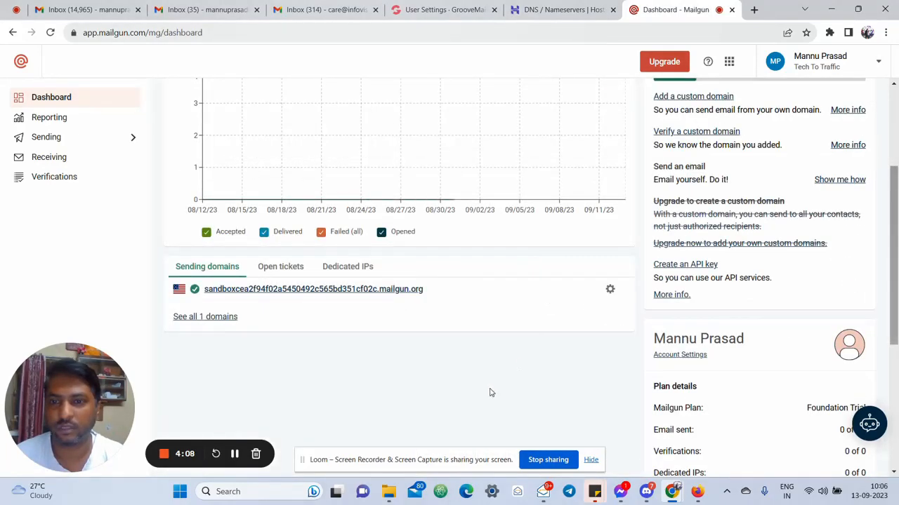
pyautogui.scroll(3, 758, 273)
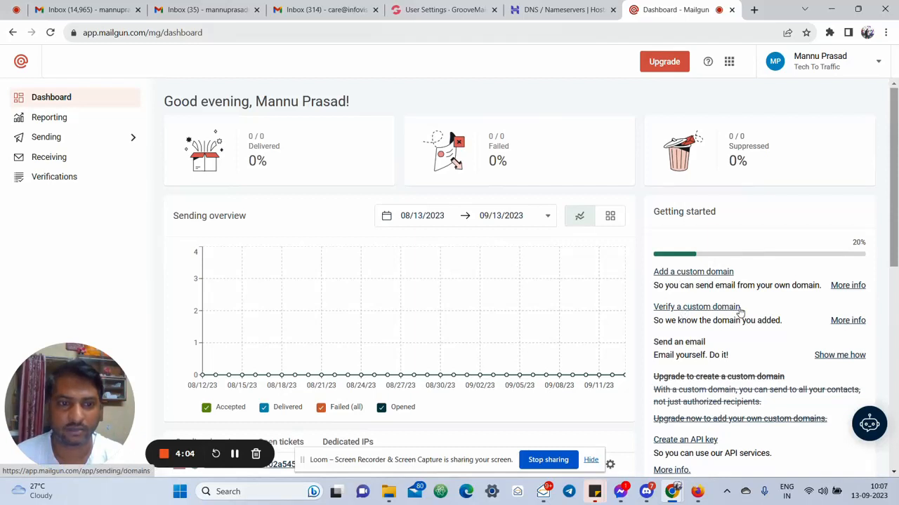
pyautogui.click(711, 273)
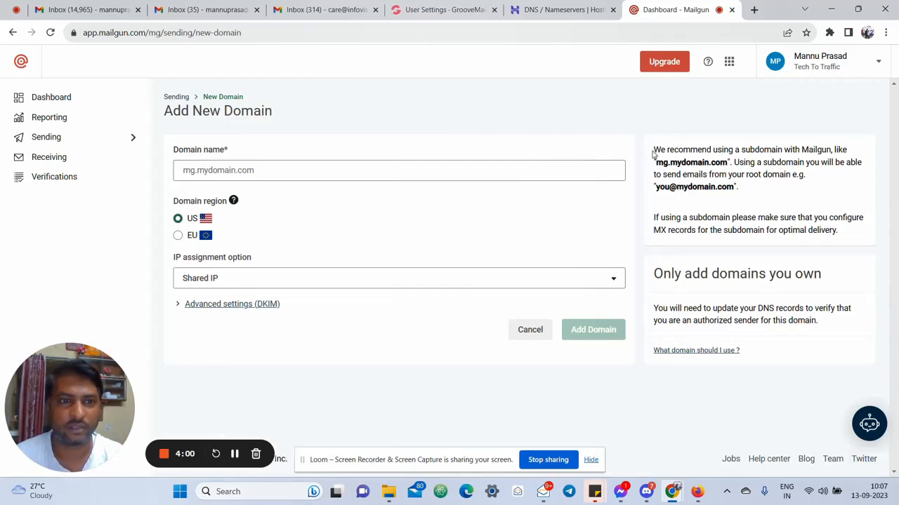
pyautogui.moveTo(652, 153); pyautogui.dragTo(730, 153)
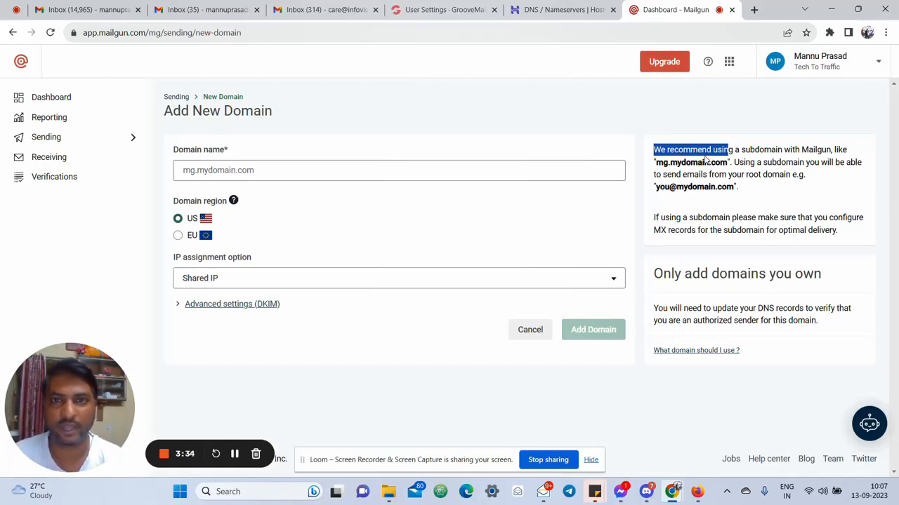
pyautogui.click(464, 10)
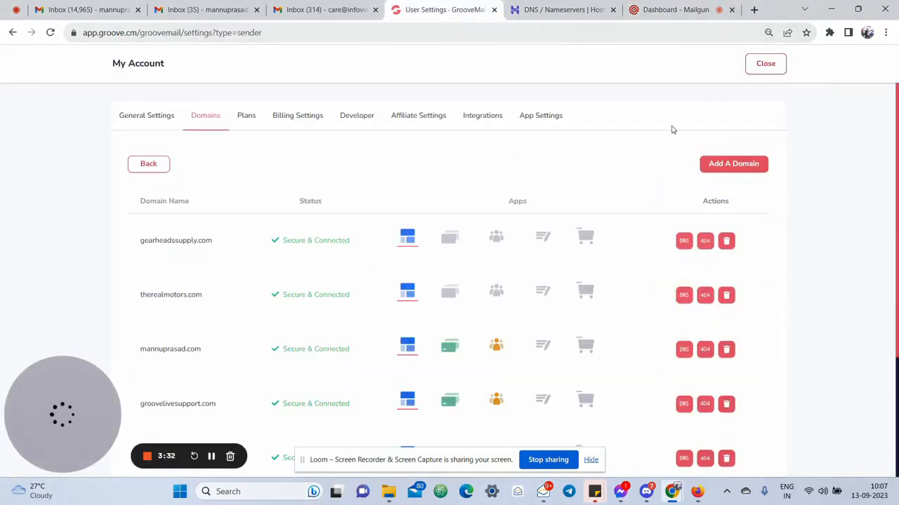
# Start a new GrooveMail email sender with MailGun as the SMTP driver
pyautogui.click(764, 65)
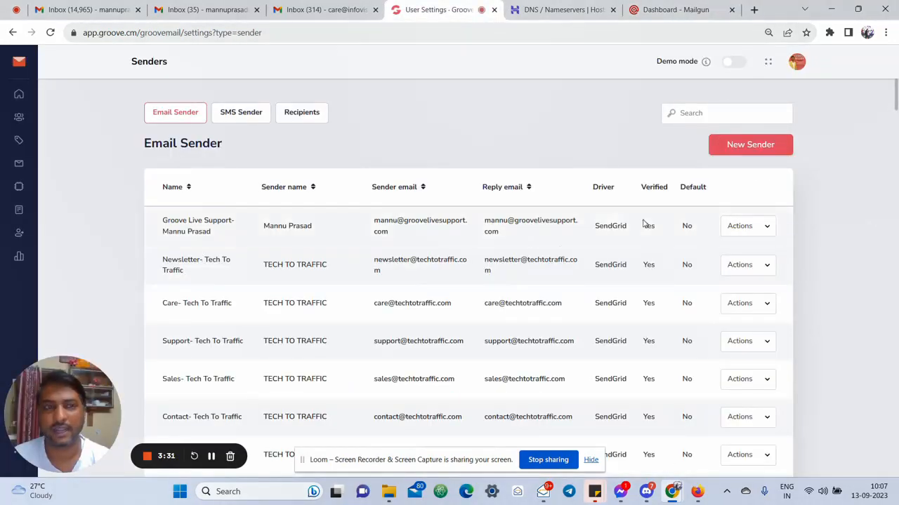
pyautogui.click(751, 144)
pyautogui.scroll(-1, 314, 275)
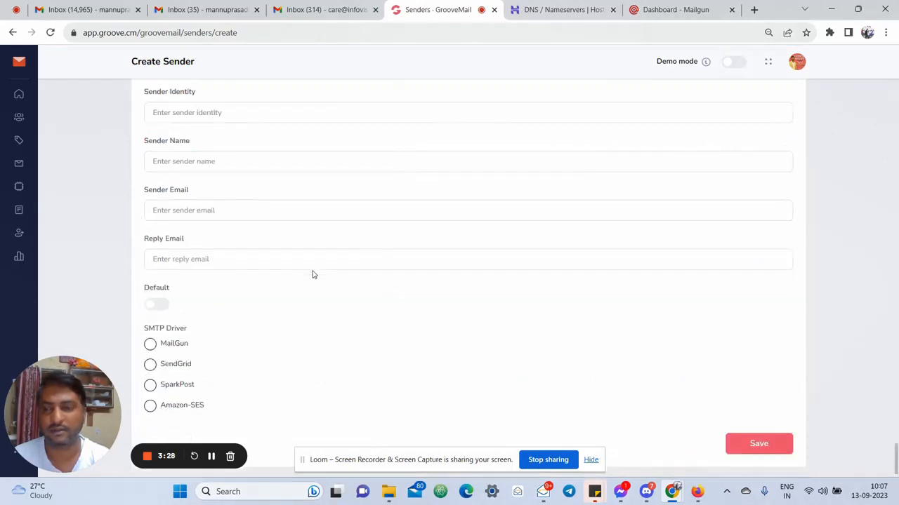
pyautogui.click(160, 343)
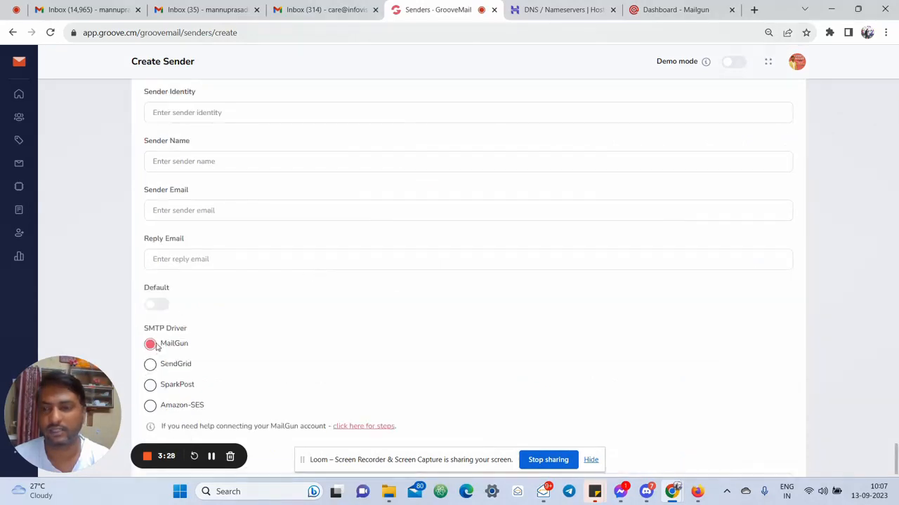
# Read Step 3 of the MailGun connection help about SMTP credentials, then return to Mailgun
pyautogui.click(370, 426)
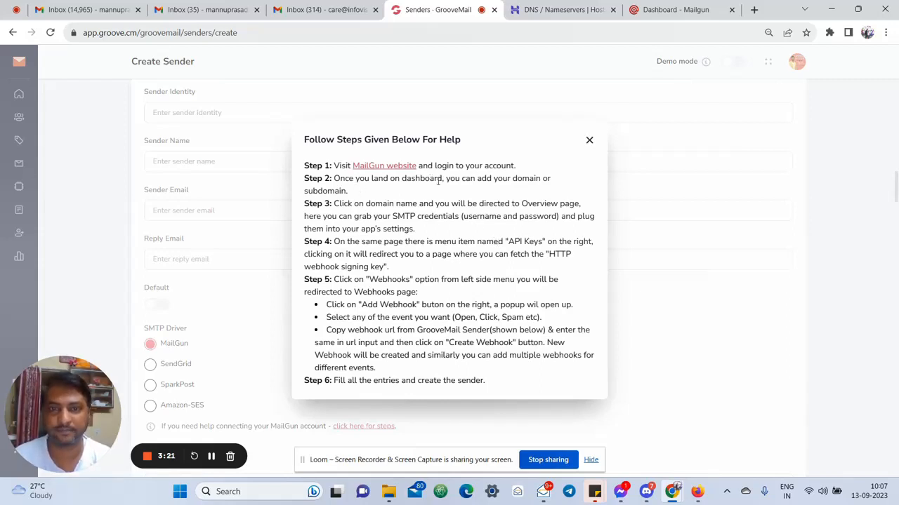
pyautogui.moveTo(358, 204); pyautogui.dragTo(460, 229)
pyautogui.click(459, 229)
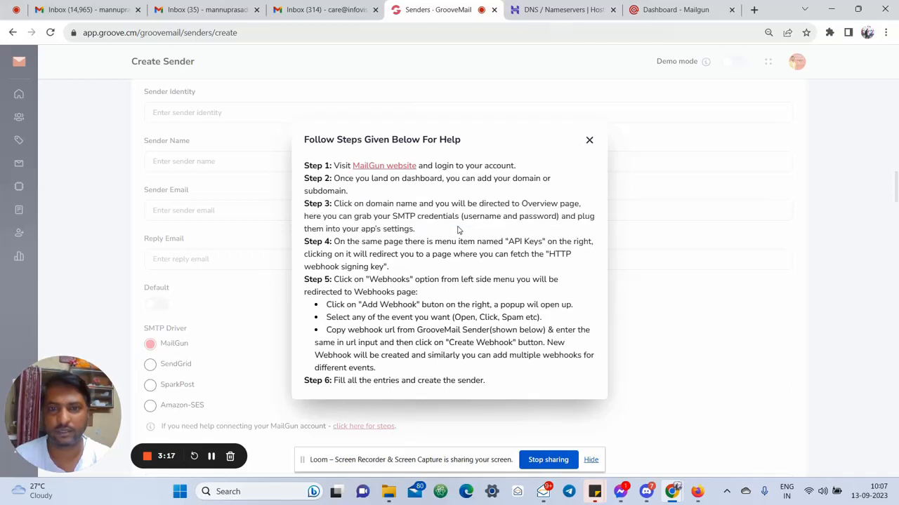
pyautogui.moveTo(383, 218); pyautogui.dragTo(463, 218)
pyautogui.click(378, 213)
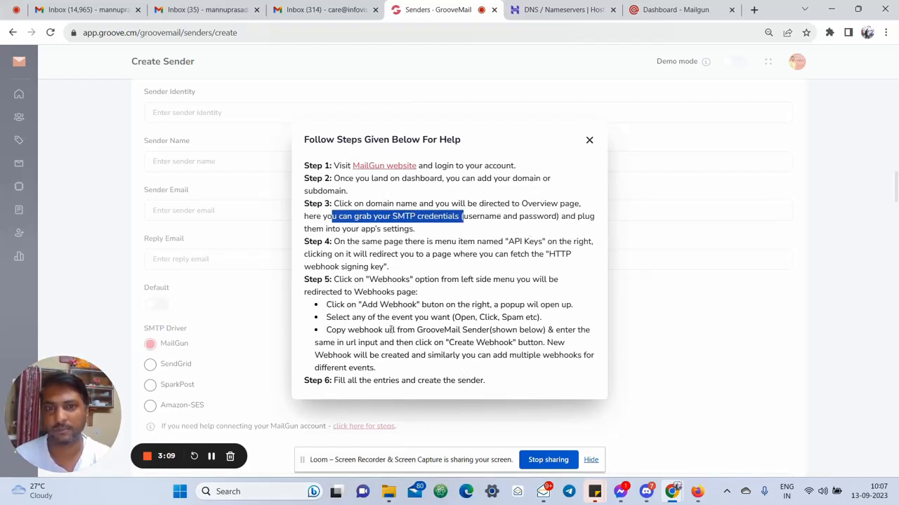
pyautogui.click(212, 456)
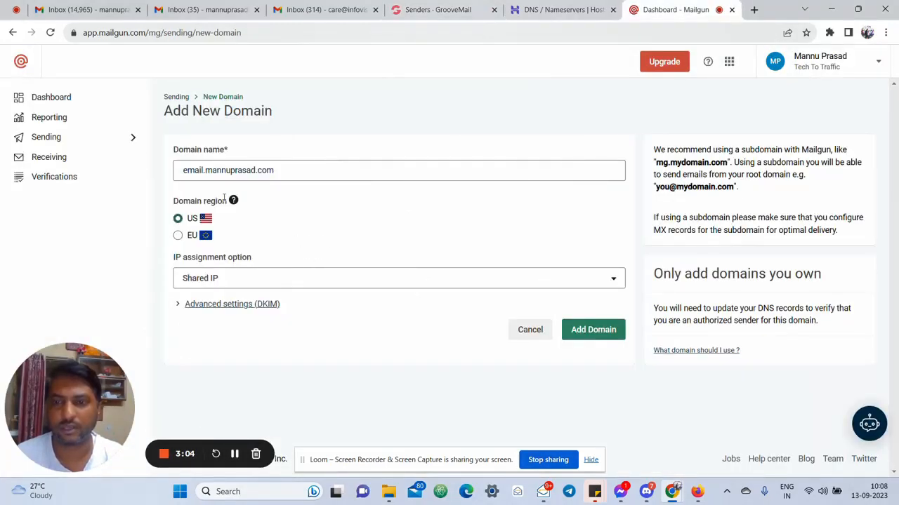
# Add the email subdomain as a sending domain with US region, Shared IP and 1024 DKIM
pyautogui.moveTo(184, 171); pyautogui.dragTo(203, 171)
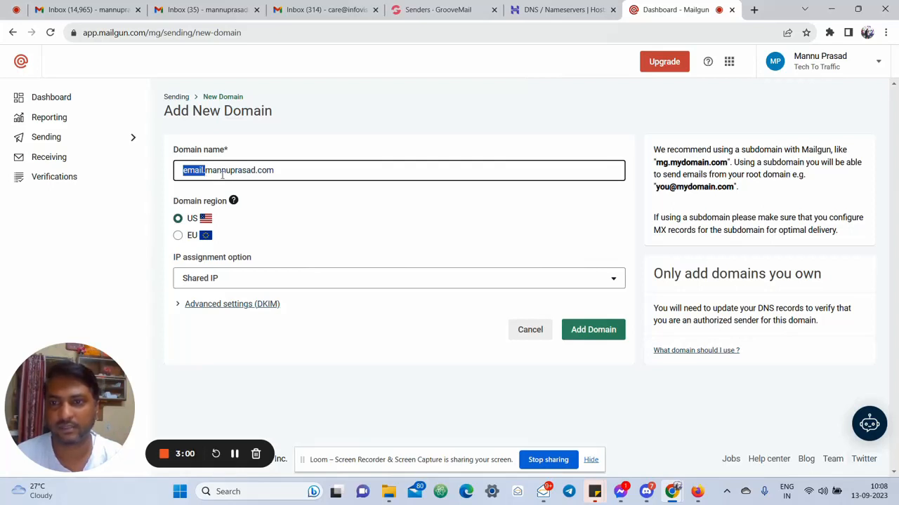
pyautogui.moveTo(762, 163); pyautogui.dragTo(656, 155)
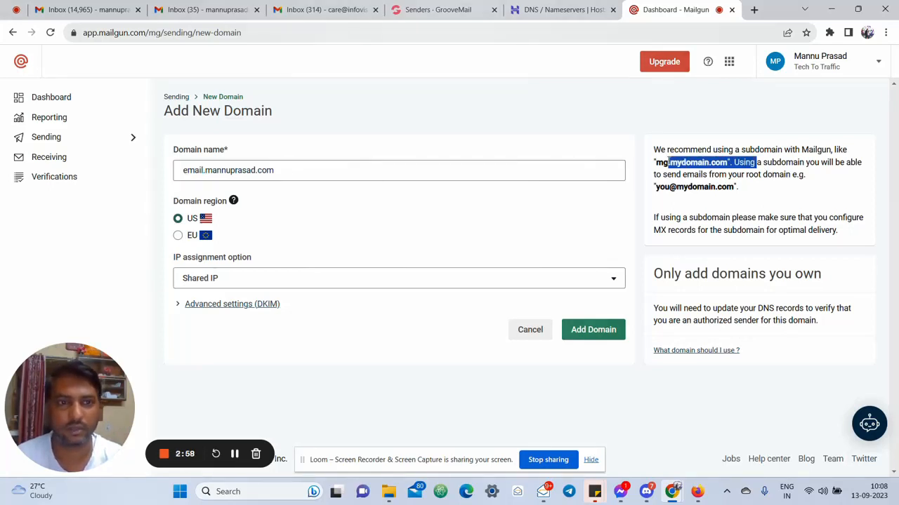
pyautogui.click(264, 217)
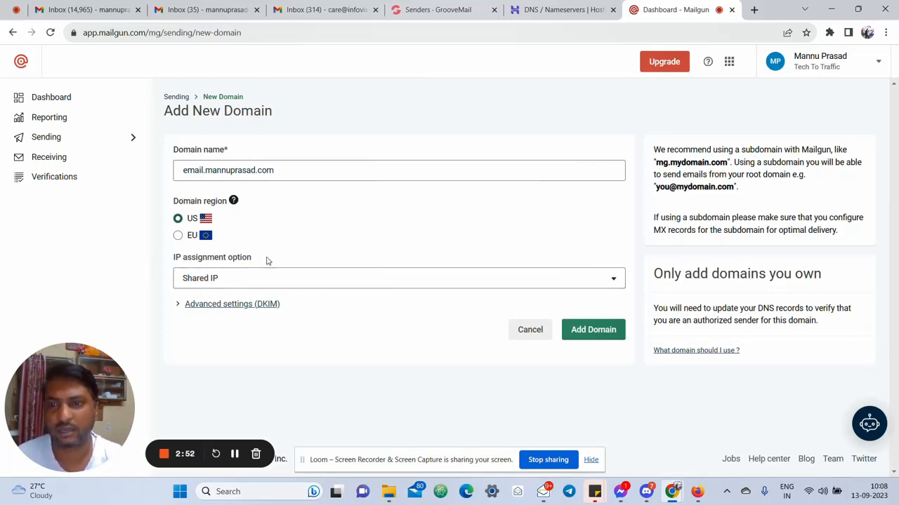
pyautogui.click(365, 283)
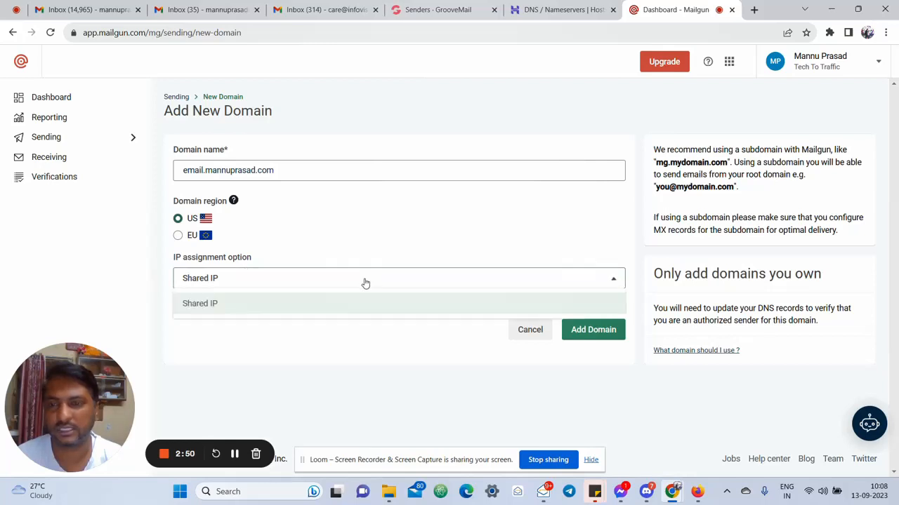
pyautogui.click(344, 302)
pyautogui.click(200, 304)
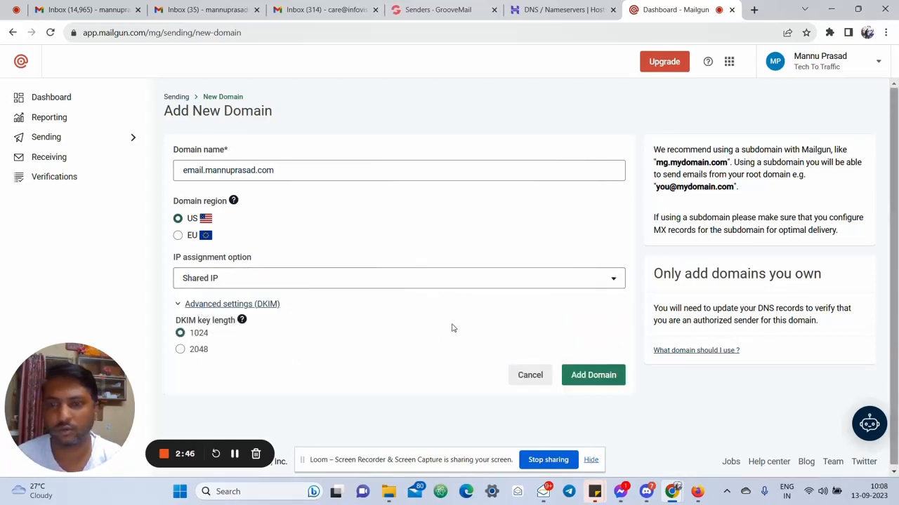
pyautogui.click(592, 376)
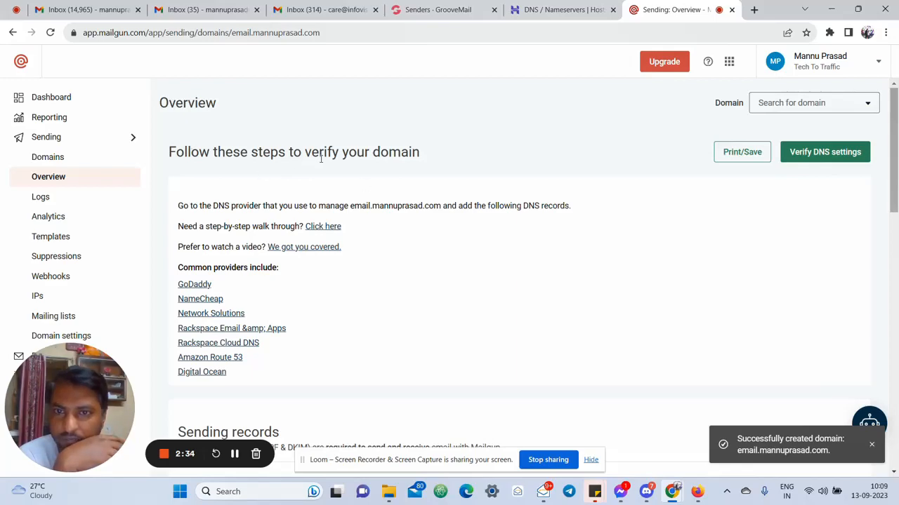
pyautogui.scroll(-5, 547, 235)
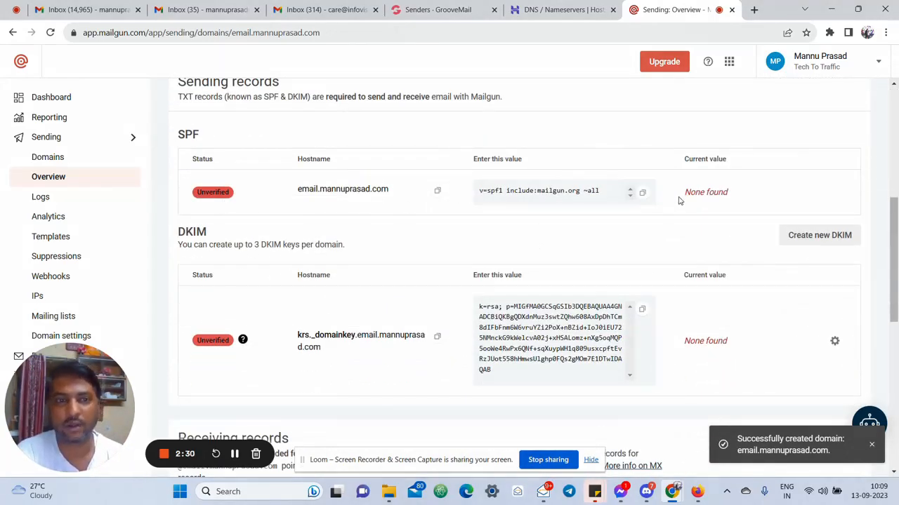
pyautogui.scroll(-3, 381, 336)
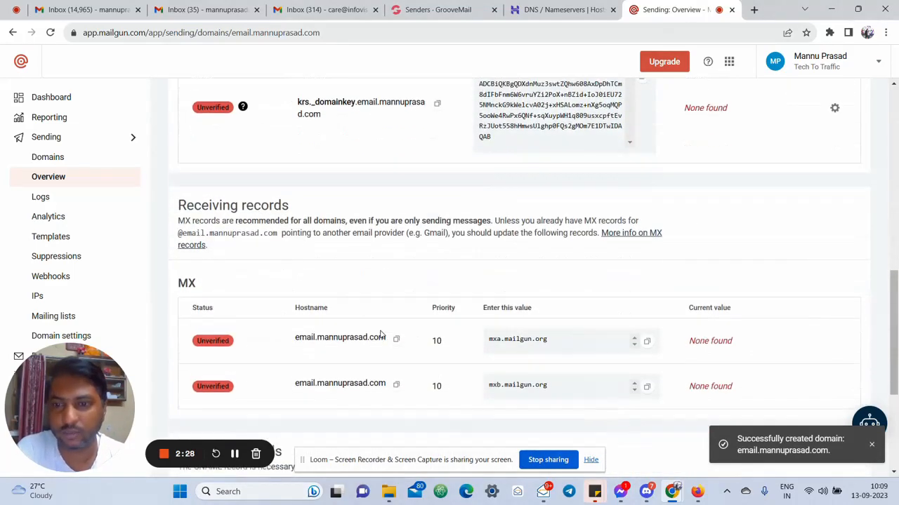
pyautogui.scroll(-3, 380, 335)
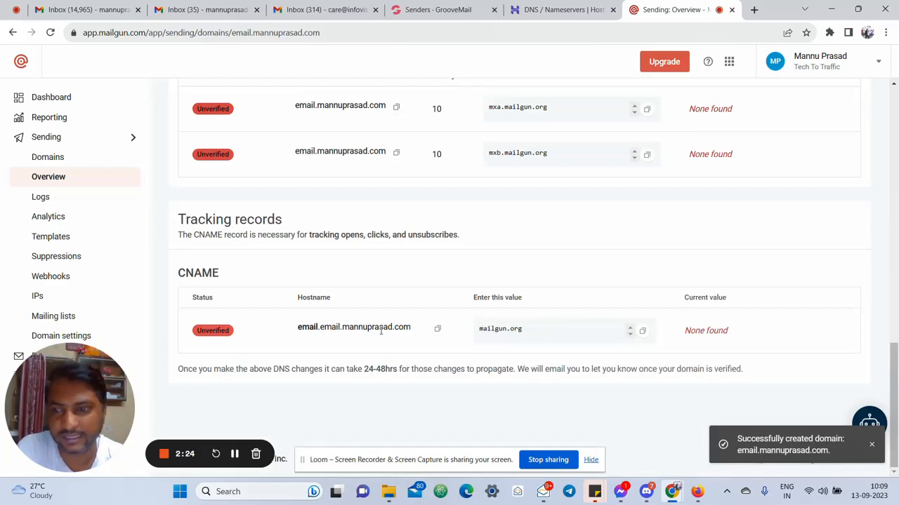
# Open the DNS records for mannuprasad.com under GrooveMail's Settings and Billing Domains
pyautogui.click(436, 10)
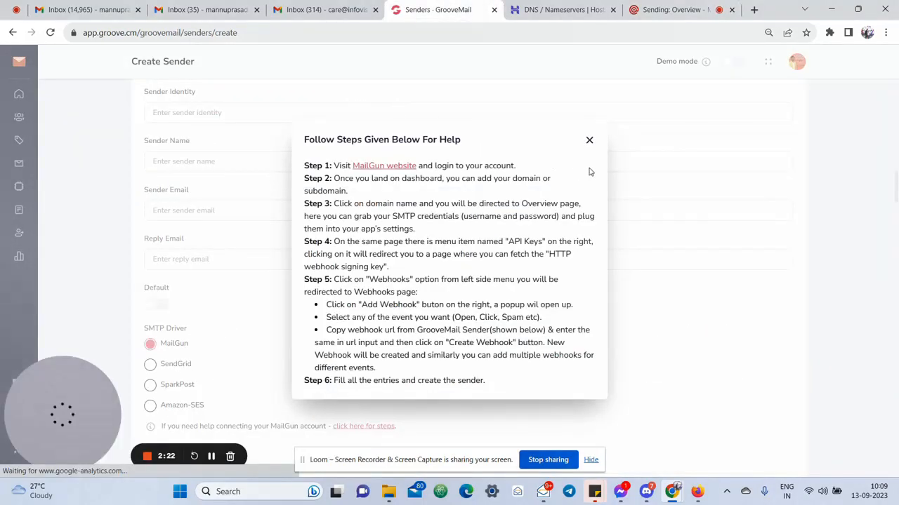
pyautogui.click(588, 141)
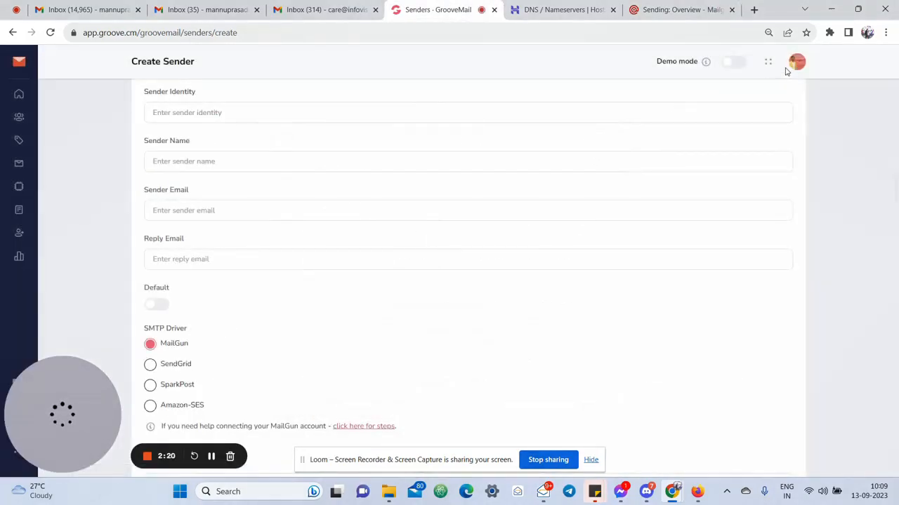
pyautogui.click(797, 64)
pyautogui.click(702, 93)
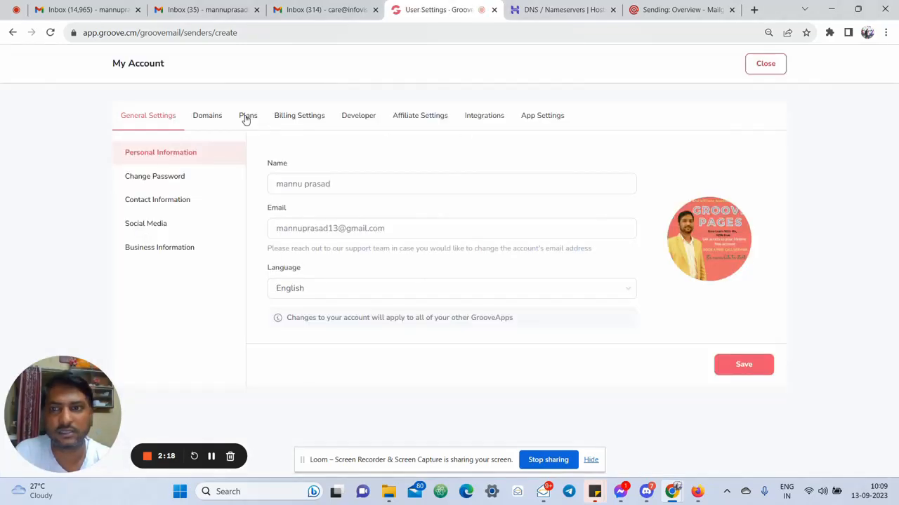
pyautogui.click(202, 123)
pyautogui.click(424, 283)
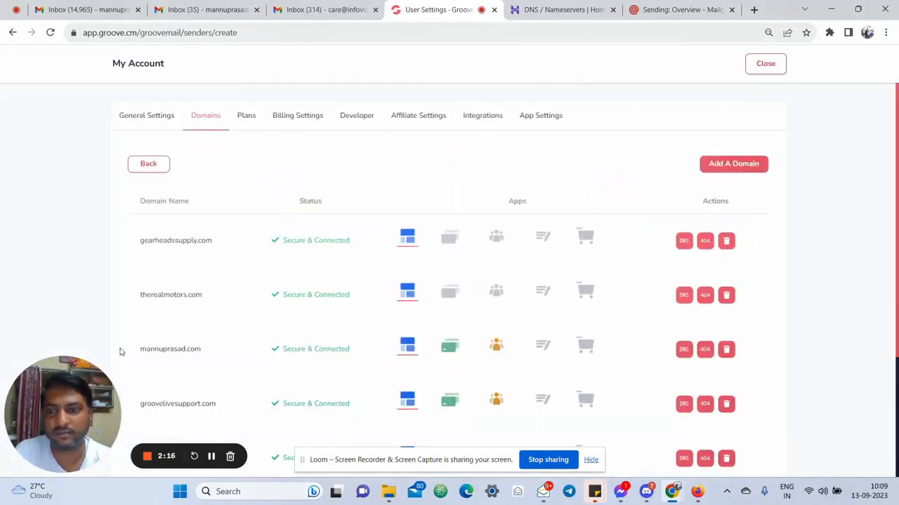
pyautogui.click(681, 353)
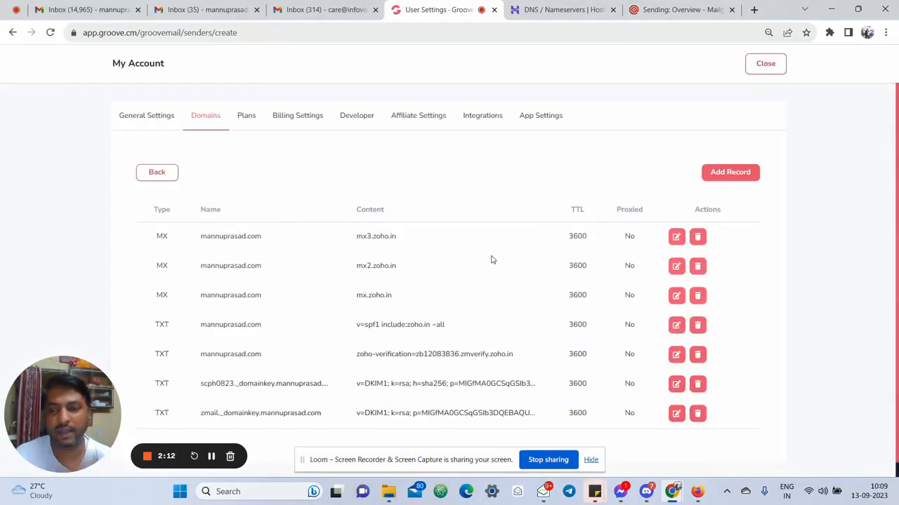
# Add Mailgun's SPF, DKIM, two MX and tracking CNAME records to mannuprasad.com
pyautogui.click(737, 172)
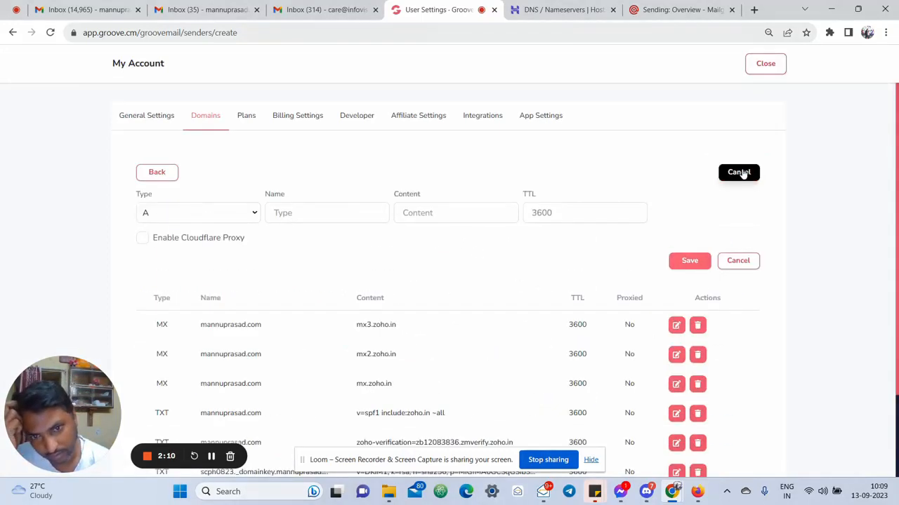
pyautogui.click(211, 456)
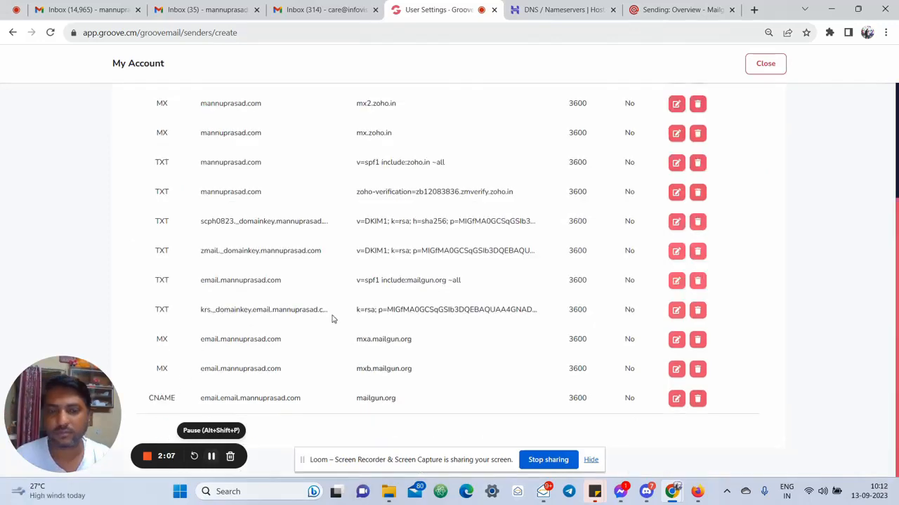
pyautogui.moveTo(157, 280); pyautogui.dragTo(523, 407)
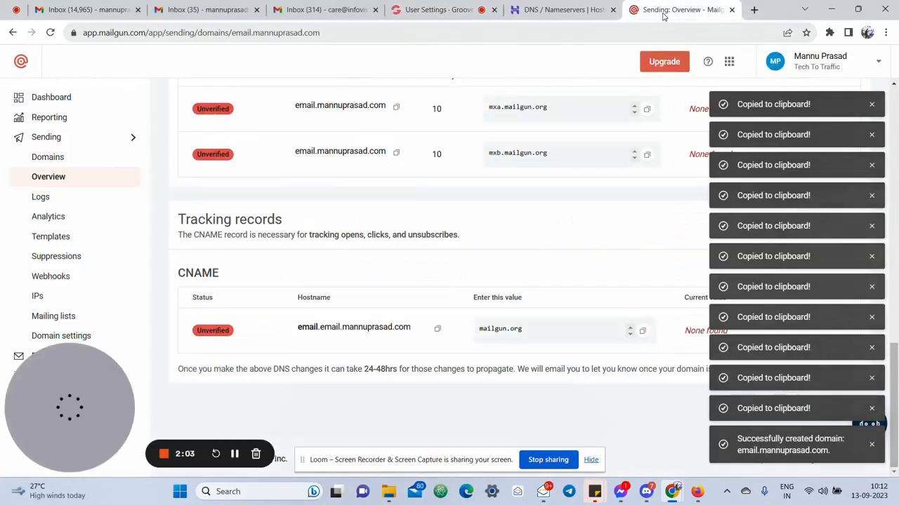
pyautogui.click(664, 14)
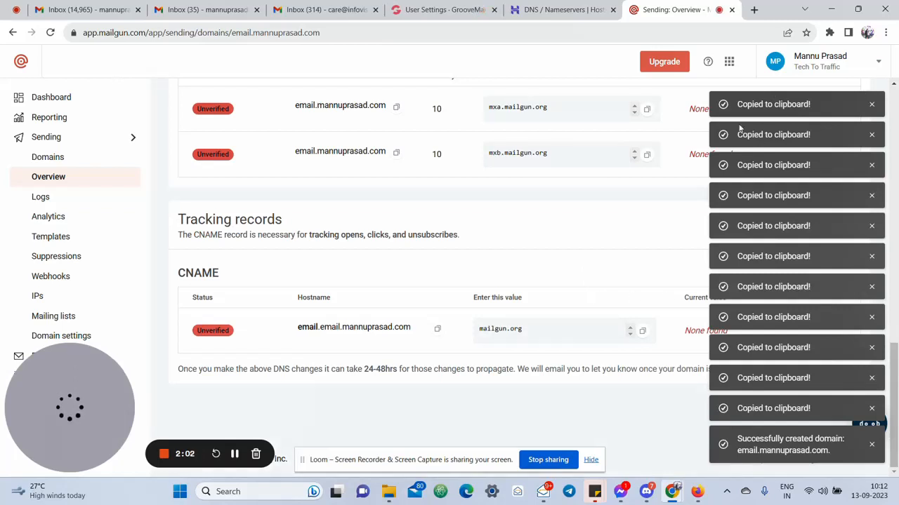
# Clear the clipboard notifications and run Verify DNS settings for email.mannuprasad.com
pyautogui.click(872, 104)
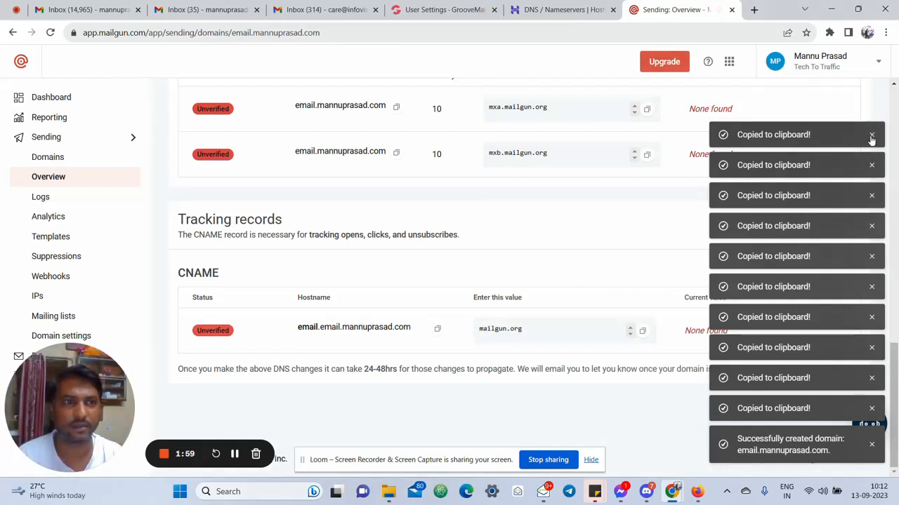
pyautogui.click(872, 135)
pyautogui.click(872, 166)
pyautogui.click(871, 196)
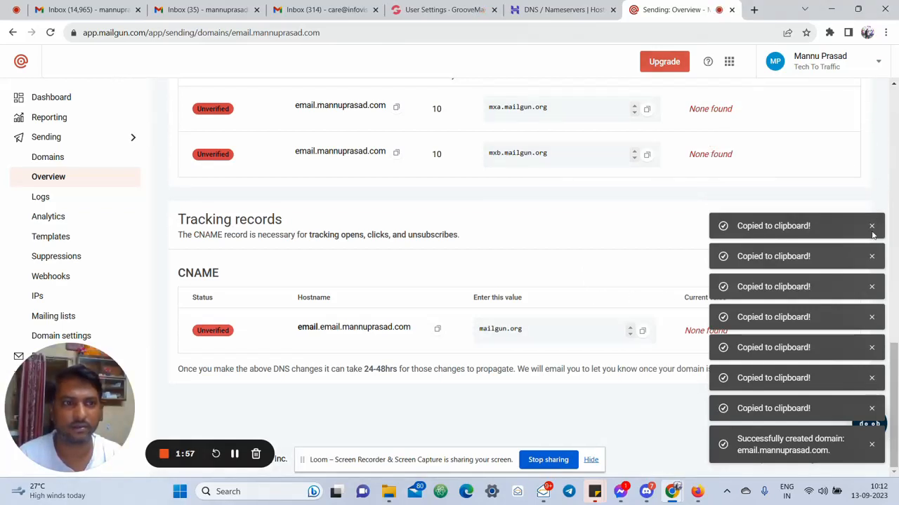
pyautogui.click(872, 228)
pyautogui.scroll(15, 587, 255)
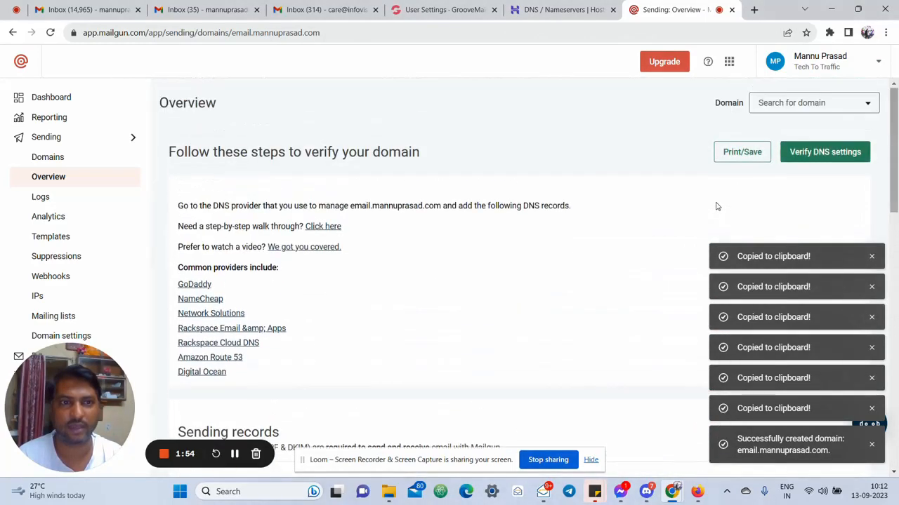
pyautogui.click(832, 152)
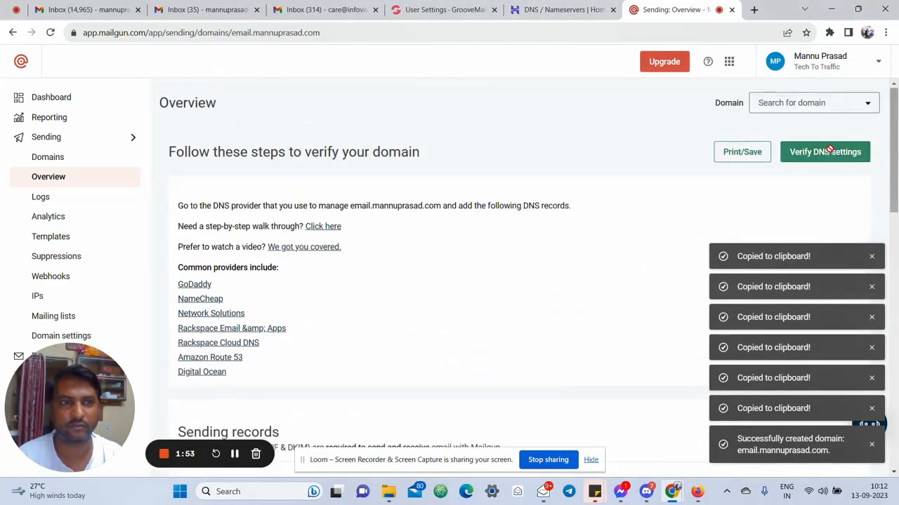
# Confirm the SPF, both MX and CNAME records show Verified and DKIM is Active
pyautogui.click(872, 257)
pyautogui.click(872, 288)
pyautogui.click(872, 318)
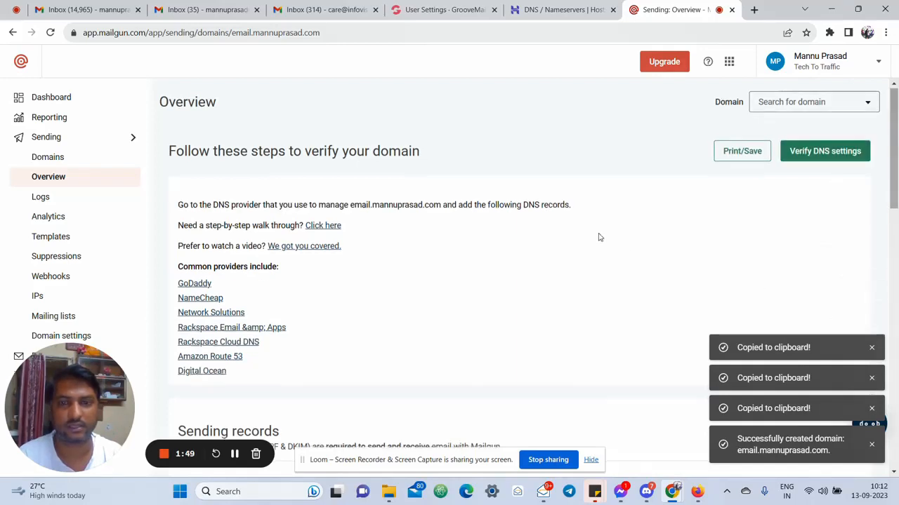
pyautogui.scroll(-5, 255, 181)
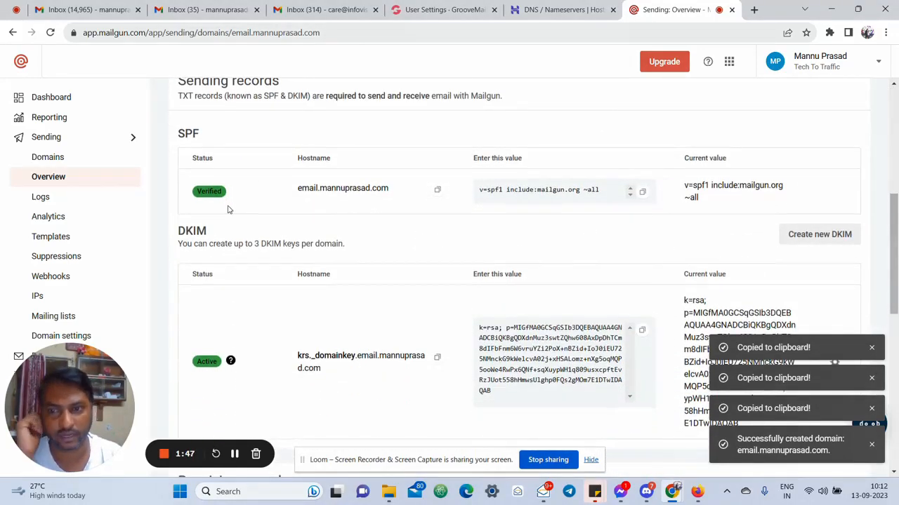
pyautogui.scroll(-7, 226, 204)
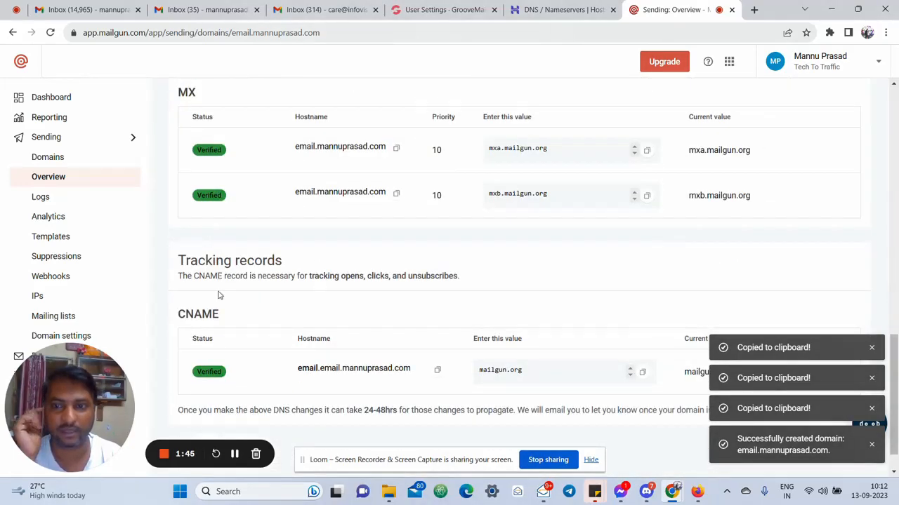
pyautogui.scroll(-1, 246, 361)
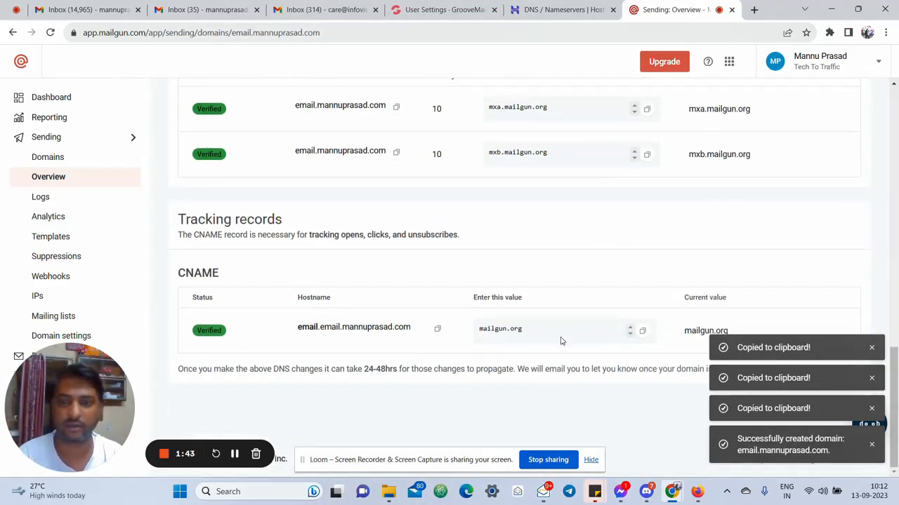
pyautogui.click(872, 348)
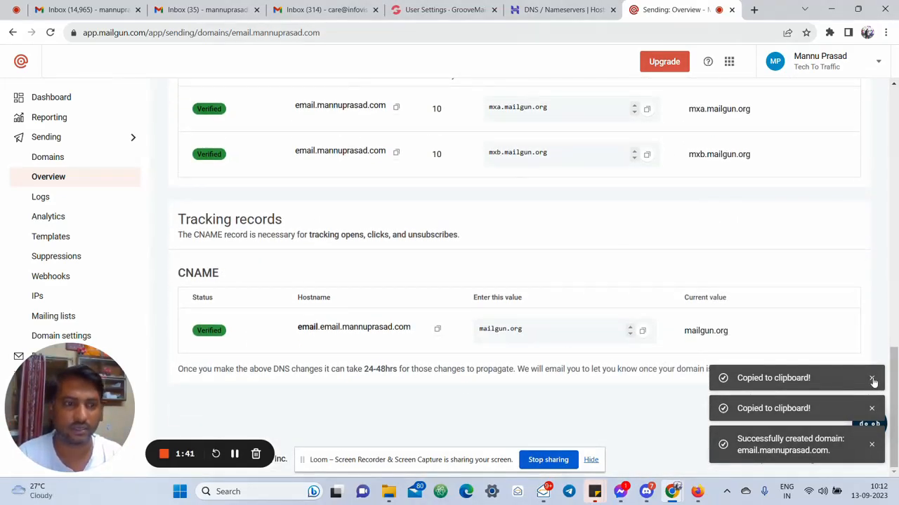
pyautogui.click(872, 377)
pyautogui.click(872, 408)
pyautogui.click(871, 445)
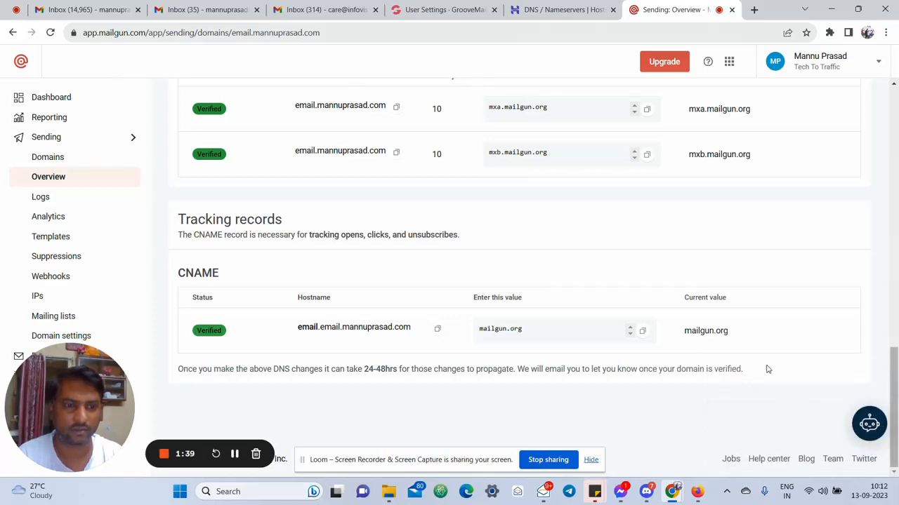
pyautogui.scroll(6, 768, 371)
pyautogui.scroll(8, 765, 358)
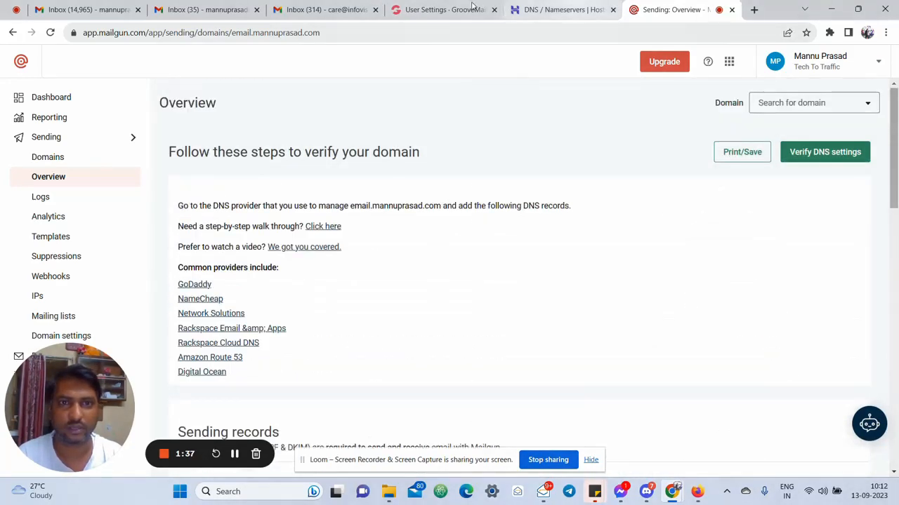
# On the Create Sender form, read the MailGun help on adding a domain, SMTP credentials and API Keys
pyautogui.click(439, 10)
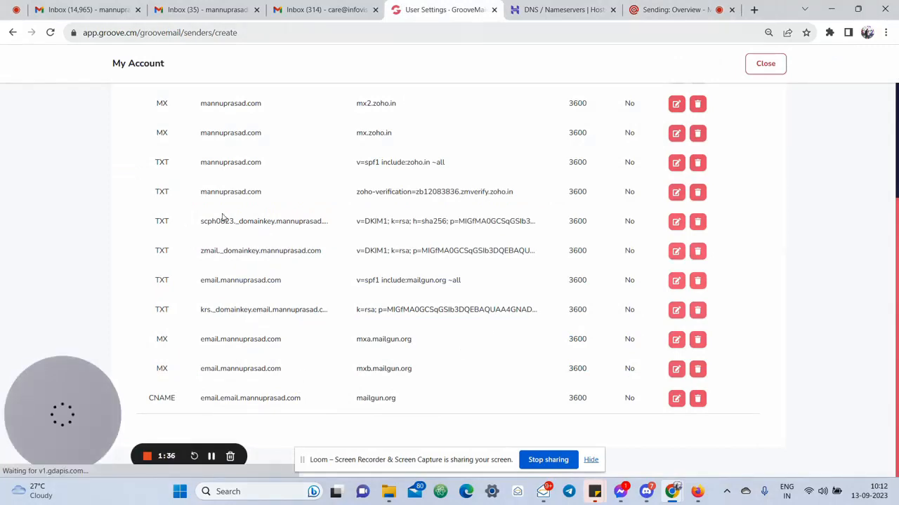
pyautogui.click(765, 63)
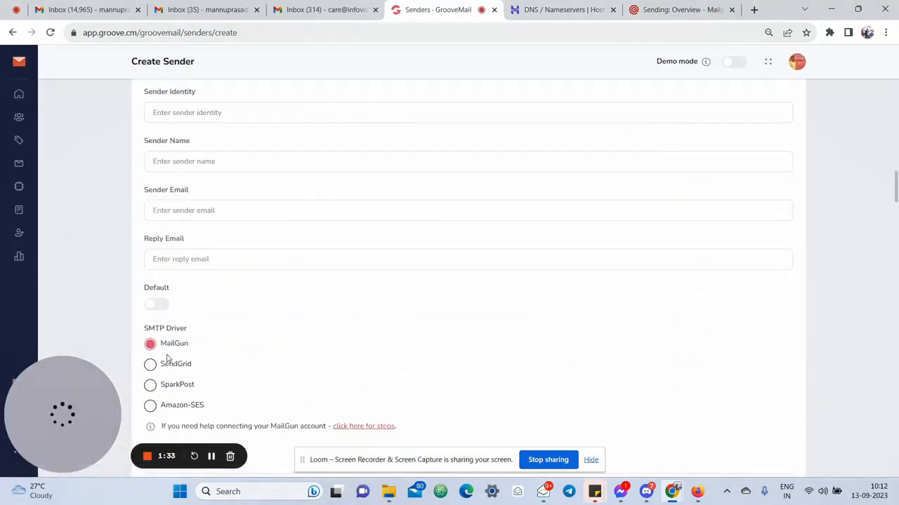
pyautogui.scroll(-2, 395, 395)
pyautogui.click(373, 294)
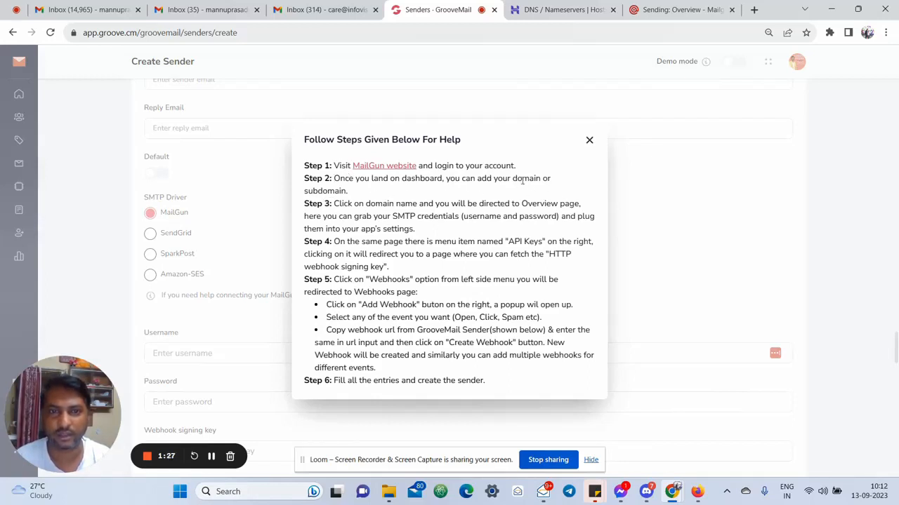
pyautogui.moveTo(319, 191); pyautogui.dragTo(463, 203)
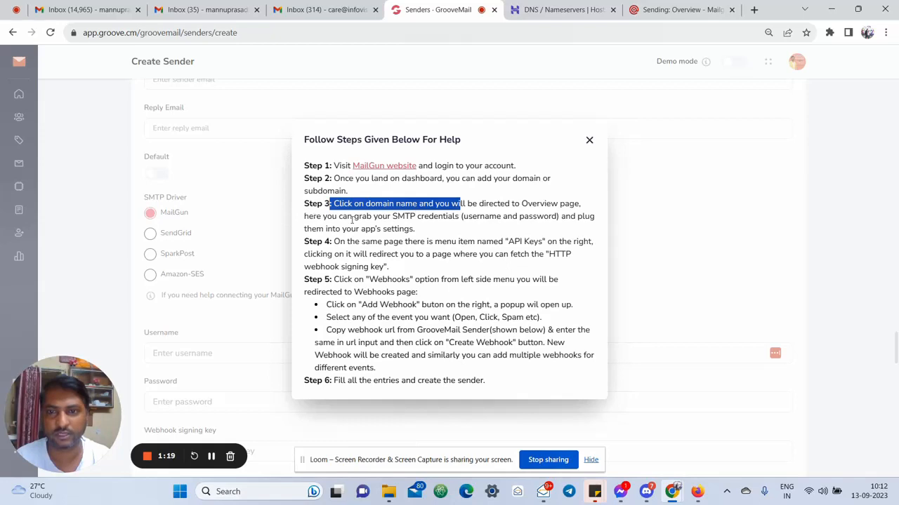
pyautogui.moveTo(404, 217); pyautogui.dragTo(581, 231)
pyautogui.click(403, 229)
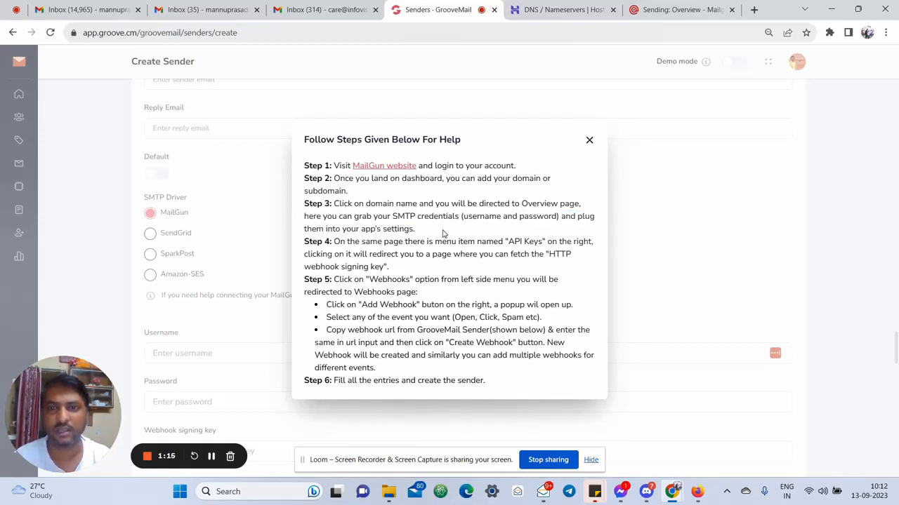
pyautogui.moveTo(350, 241); pyautogui.dragTo(574, 247)
pyautogui.click(570, 264)
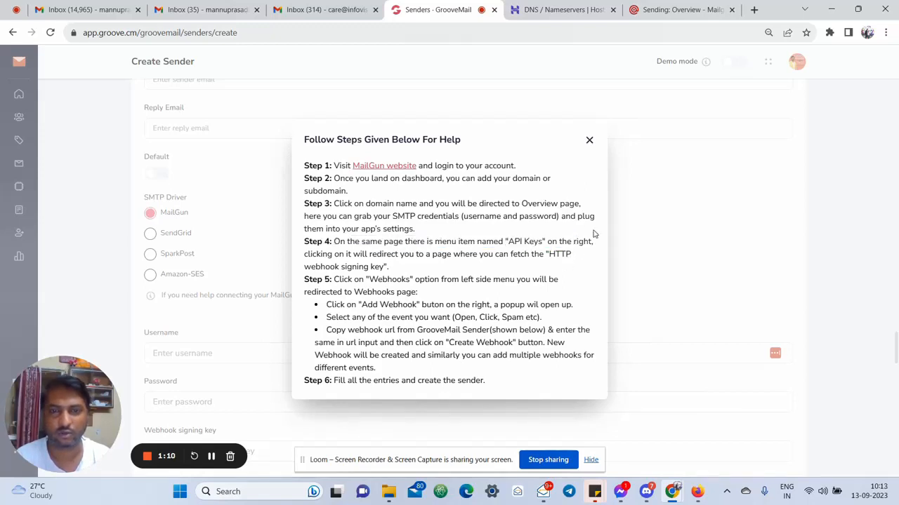
pyautogui.click(589, 141)
# Read the MailGun help's webhook steps: signing key, events to choose, copying the URL and creating the webhook
pyautogui.scroll(-2, 175, 389)
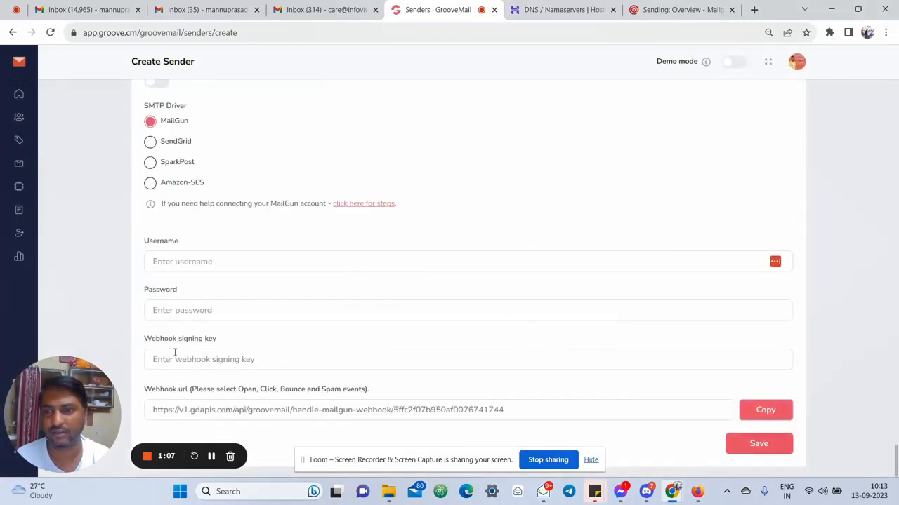
pyautogui.click(368, 205)
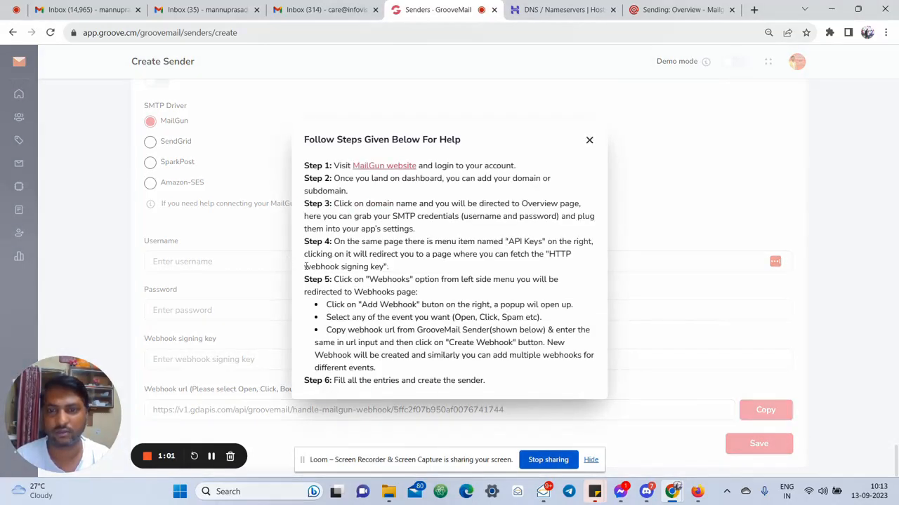
pyautogui.moveTo(306, 267); pyautogui.dragTo(402, 275)
pyautogui.click(404, 274)
pyautogui.moveTo(336, 281); pyautogui.dragTo(441, 281)
pyautogui.click(471, 281)
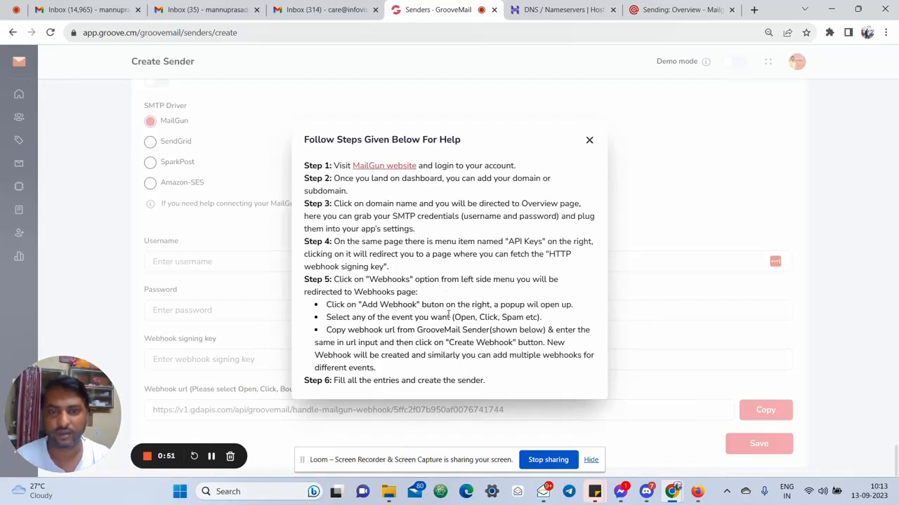
pyautogui.moveTo(448, 317); pyautogui.dragTo(548, 317)
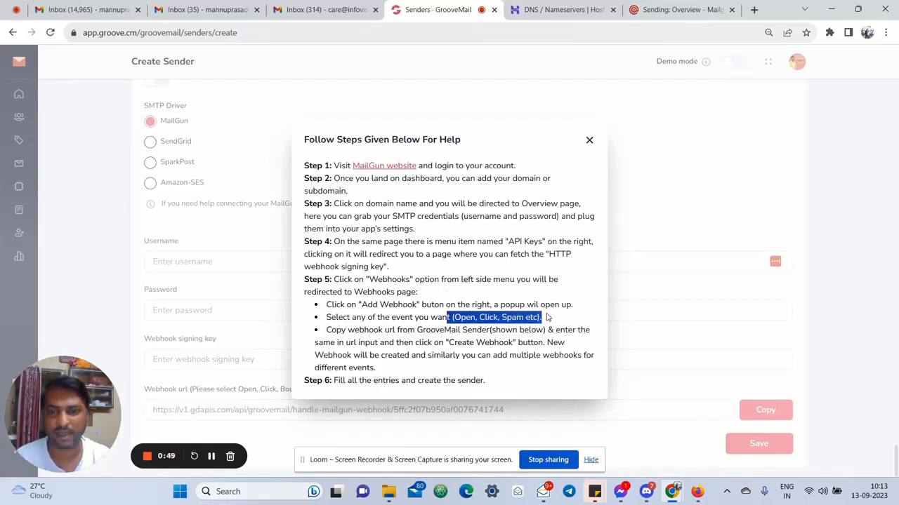
pyautogui.click(371, 336)
pyautogui.moveTo(436, 330); pyautogui.dragTo(578, 331)
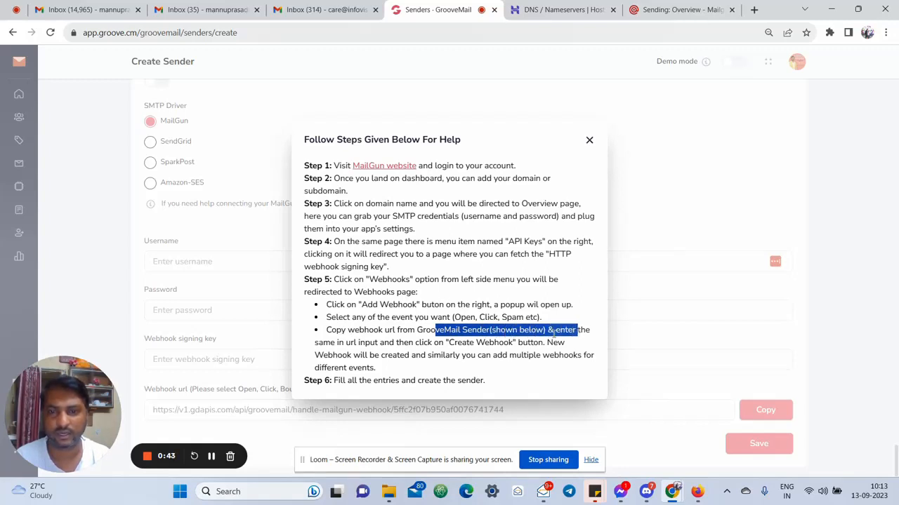
pyautogui.moveTo(345, 343); pyautogui.dragTo(485, 344)
pyautogui.click(390, 358)
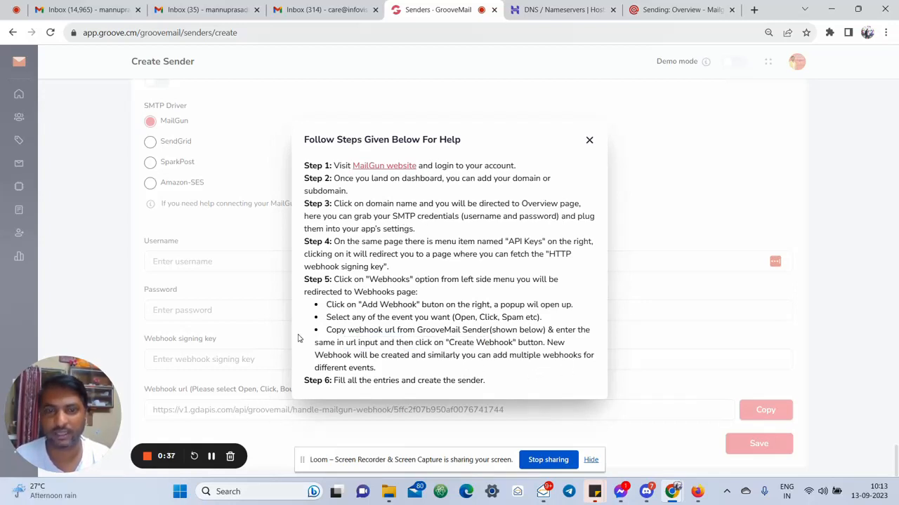
pyautogui.click(212, 457)
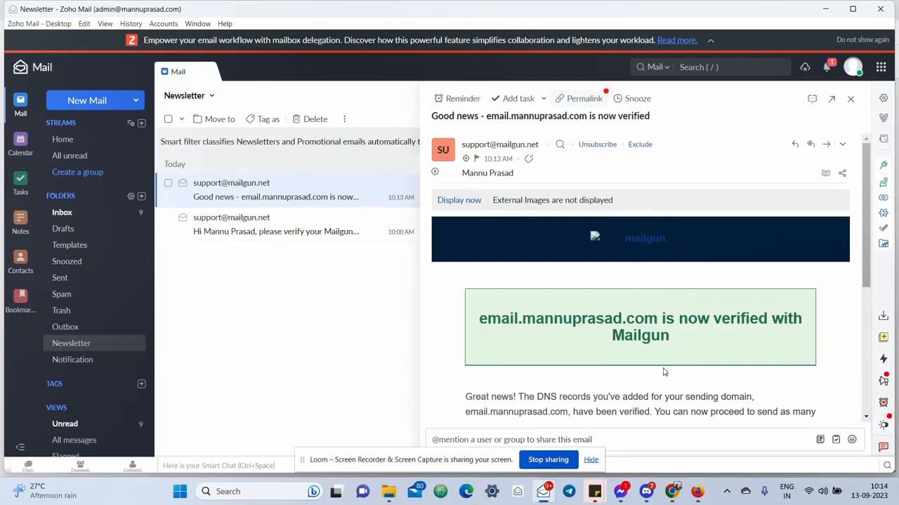
pyautogui.scroll(-5, 665, 372)
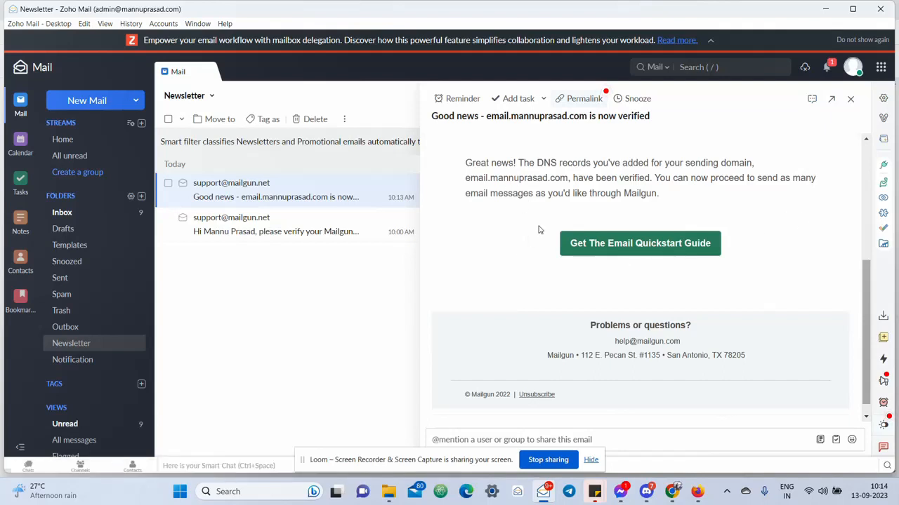
pyautogui.scroll(2, 548, 231)
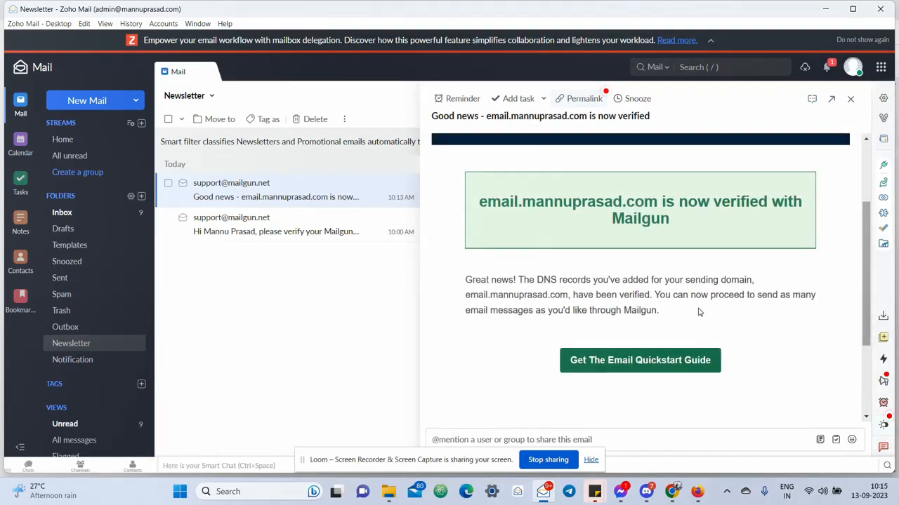
pyautogui.scroll(3, 699, 311)
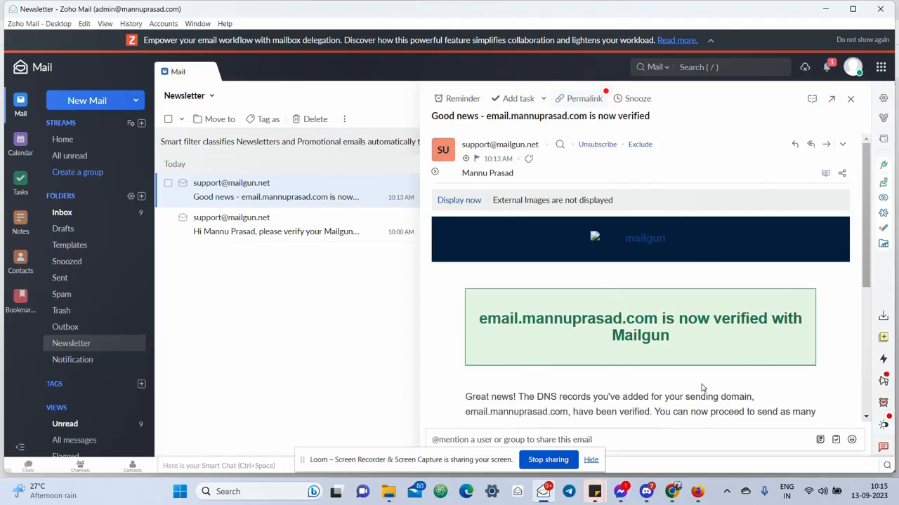
pyautogui.click(672, 491)
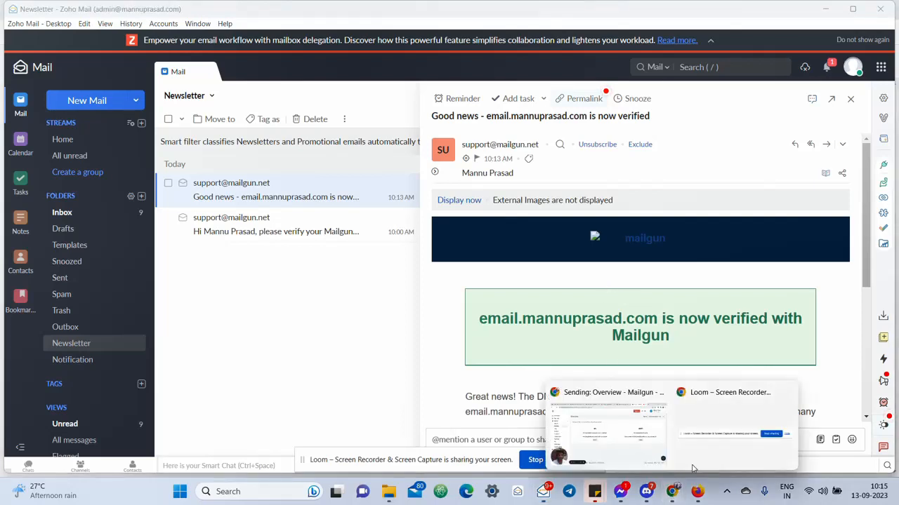
pyautogui.click(606, 445)
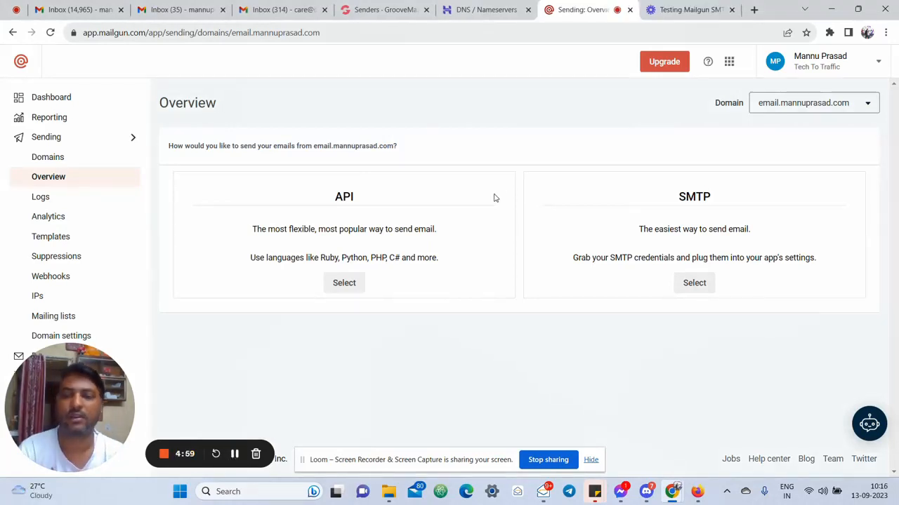
# Reveal the SMTP credentials for email.mannuprasad.com in Mailgun and copy the SMTP username
pyautogui.click(391, 12)
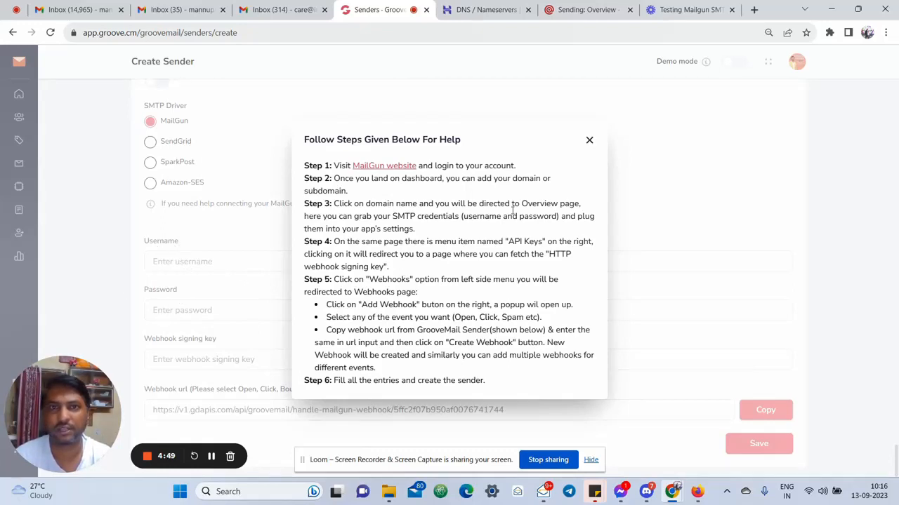
pyautogui.click(590, 9)
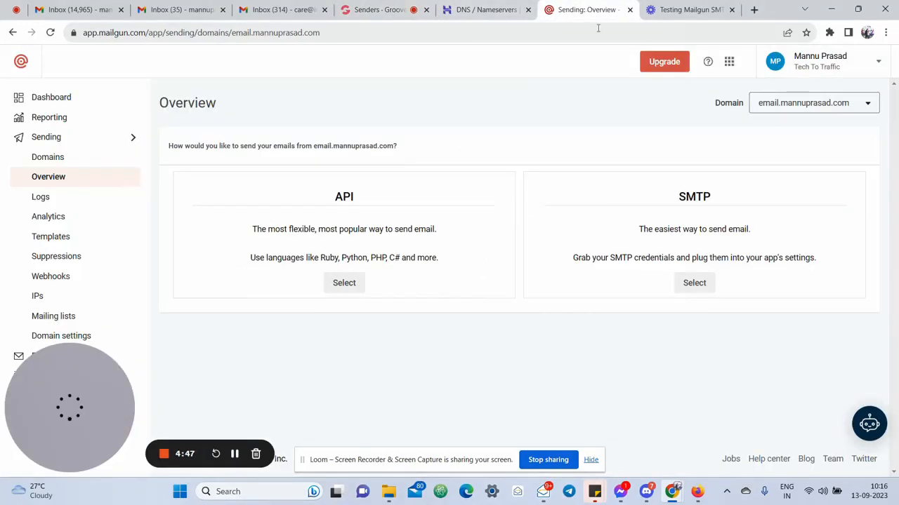
pyautogui.click(700, 291)
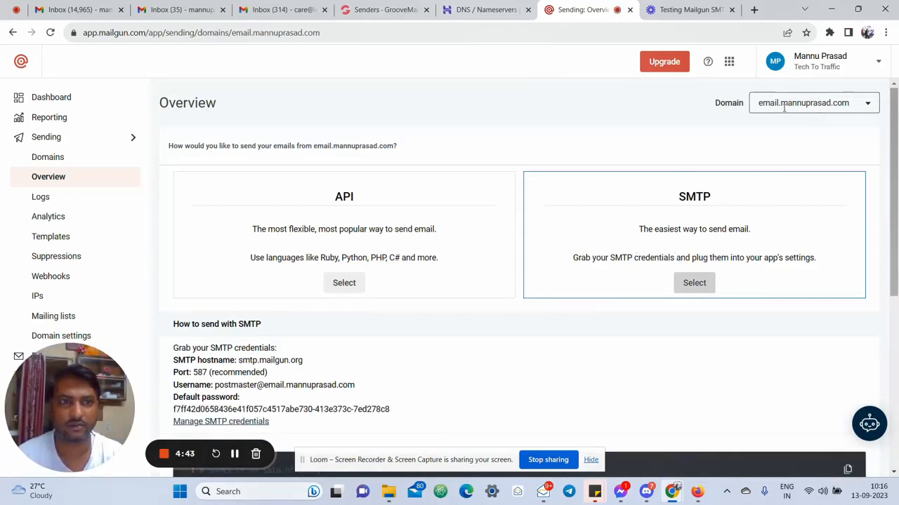
pyautogui.click(841, 103)
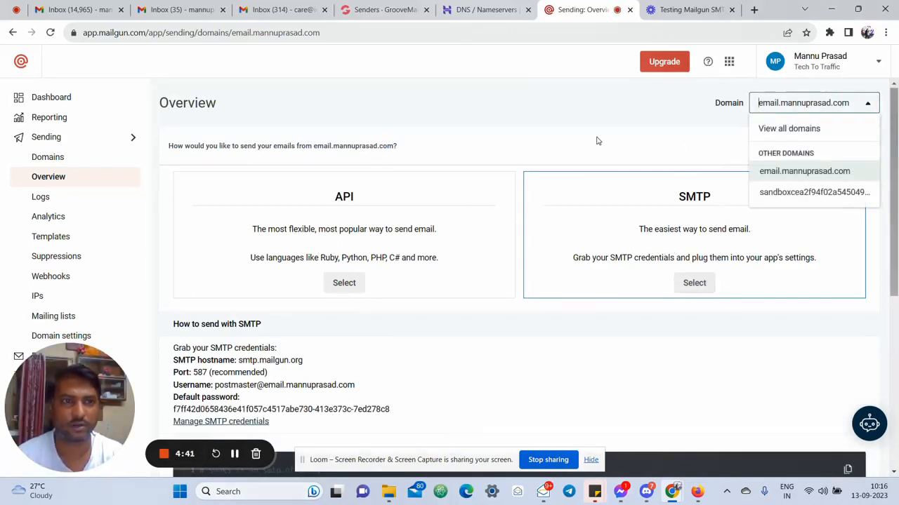
pyautogui.click(624, 106)
pyautogui.scroll(-3, 503, 240)
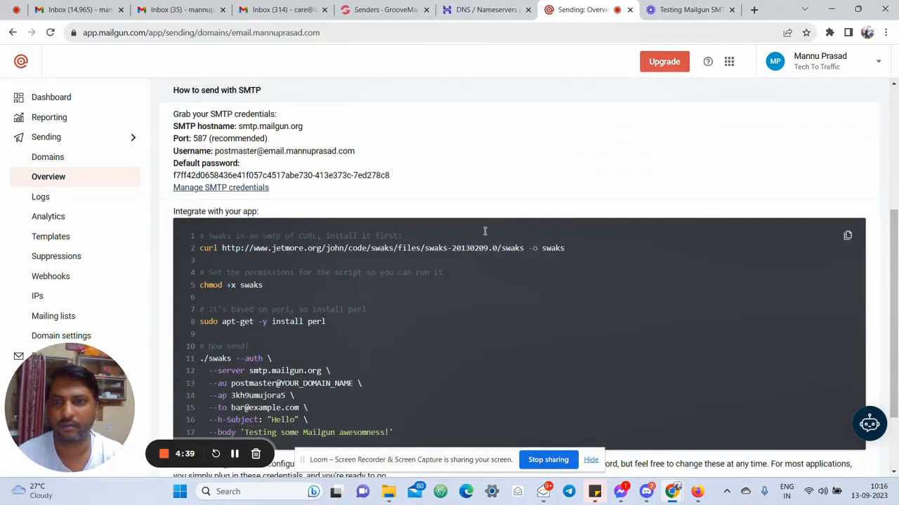
pyautogui.scroll(2, 483, 232)
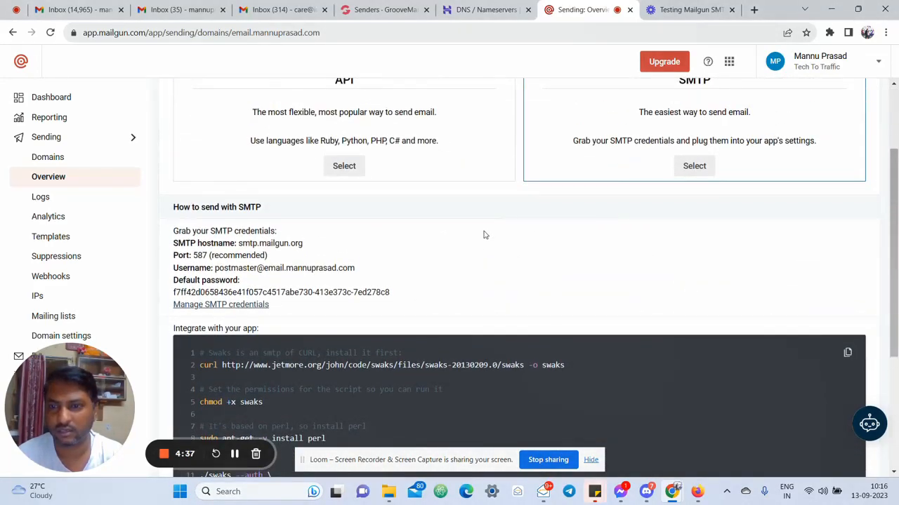
pyautogui.moveTo(215, 269); pyautogui.dragTo(358, 271)
pyautogui.hotkey('ctrl', 'c')
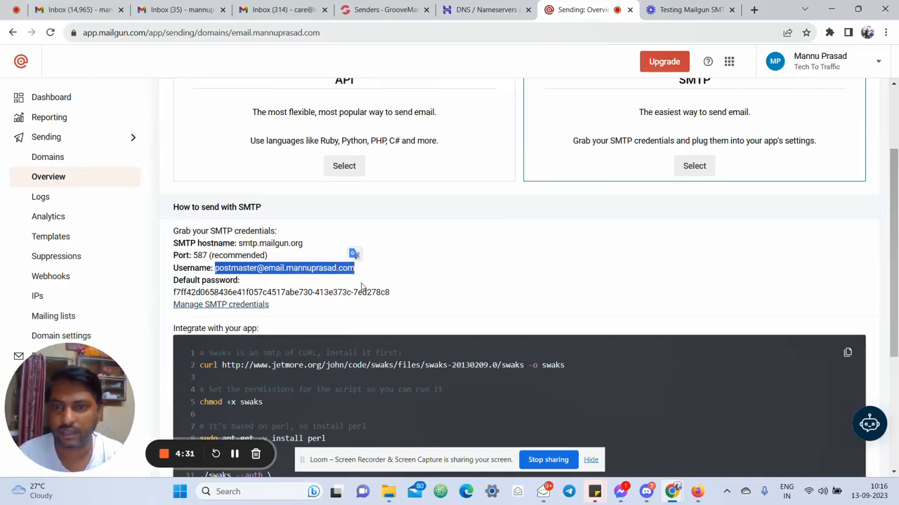
# Paste the Mailgun SMTP username into the GrooveMail sender's Username field
pyautogui.click(390, 9)
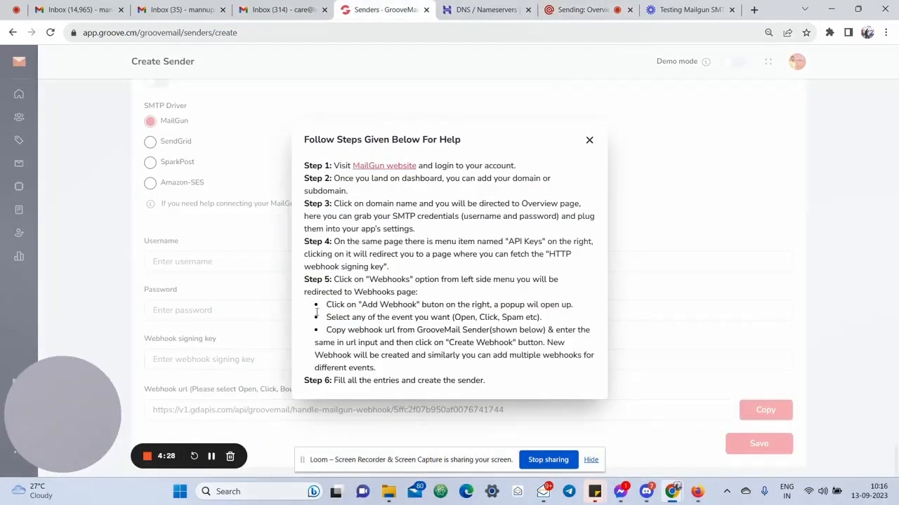
pyautogui.click(589, 139)
pyautogui.click(201, 260)
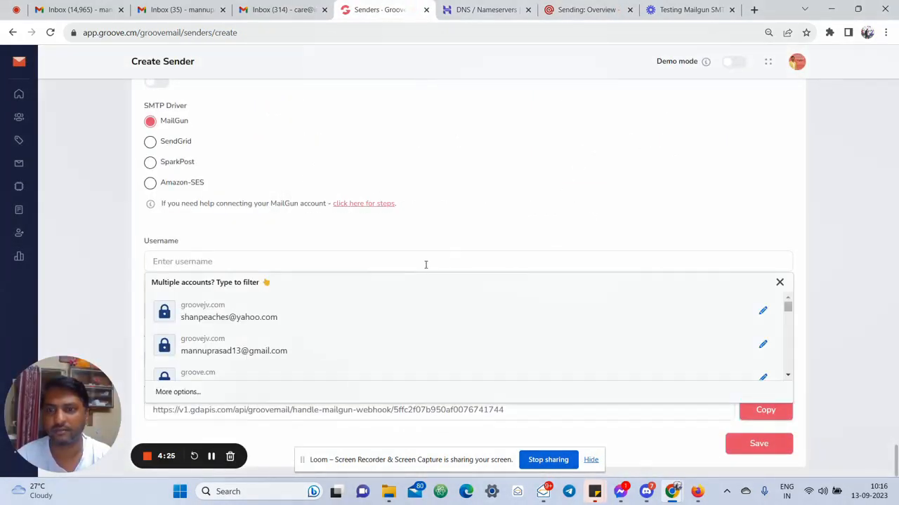
pyautogui.hotkey('ctrl', 'v')
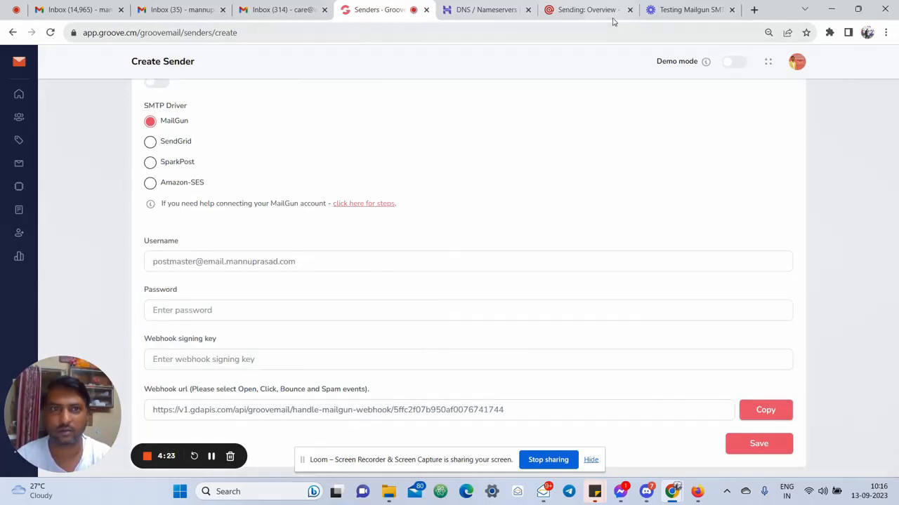
pyautogui.click(586, 9)
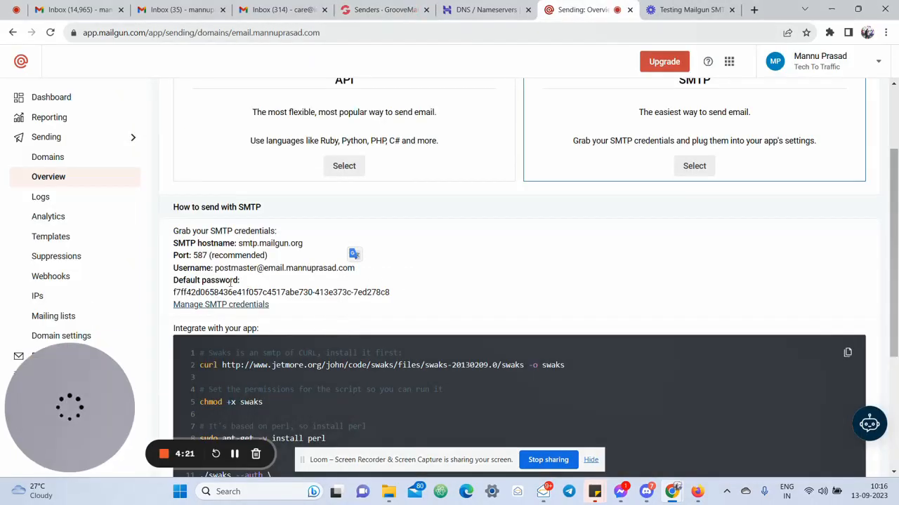
# Copy Mailgun's default SMTP password into GrooveMail's Password field
pyautogui.moveTo(174, 292); pyautogui.dragTo(389, 294)
pyautogui.hotkey('ctrl', 'c')
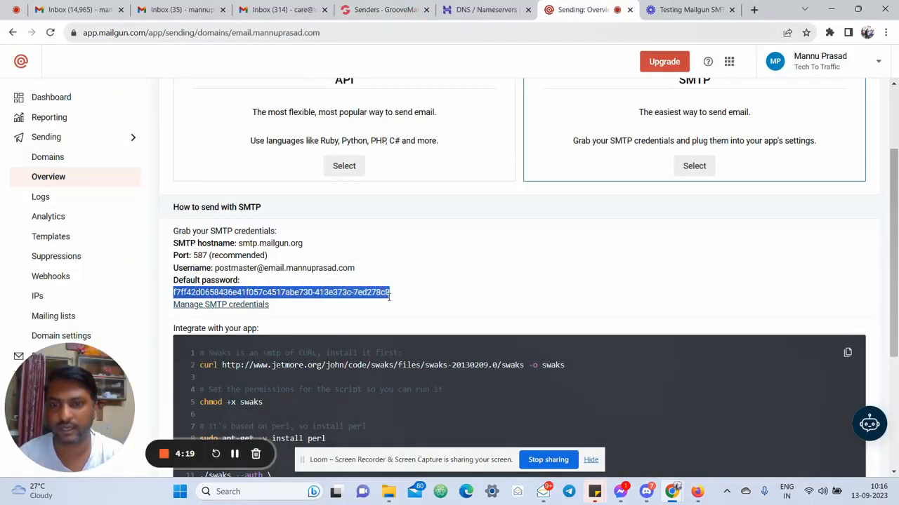
pyautogui.click(385, 9)
pyautogui.hotkey('ctrl', 'v')
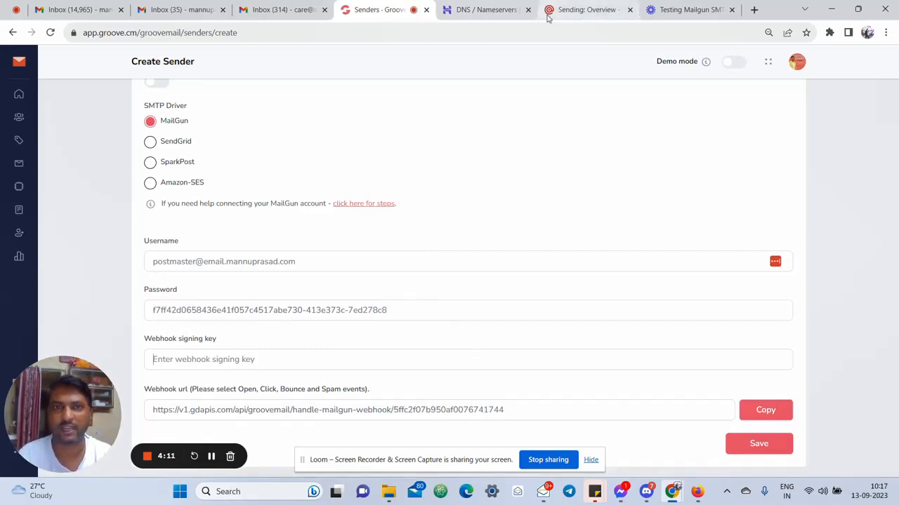
# Back on Mailgun's Sending Overview, show the API option's sample curl sending code
pyautogui.click(585, 10)
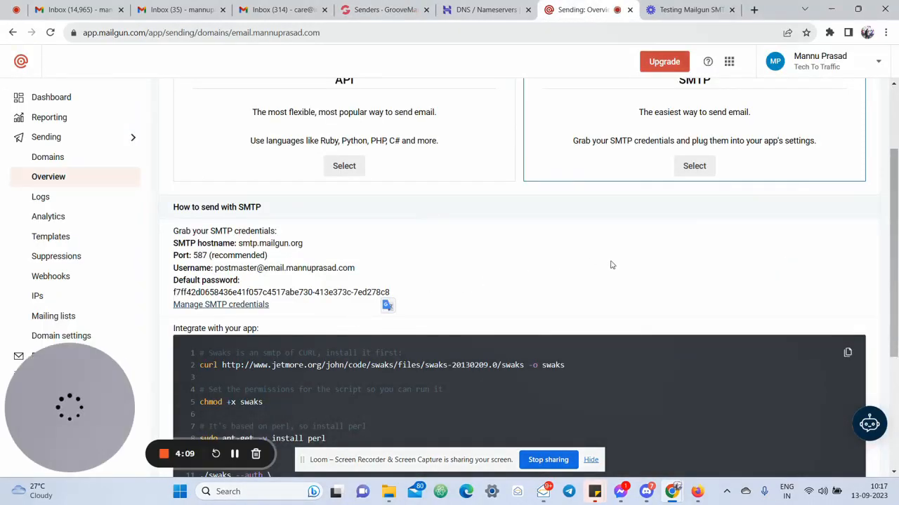
pyautogui.scroll(-3, 630, 260)
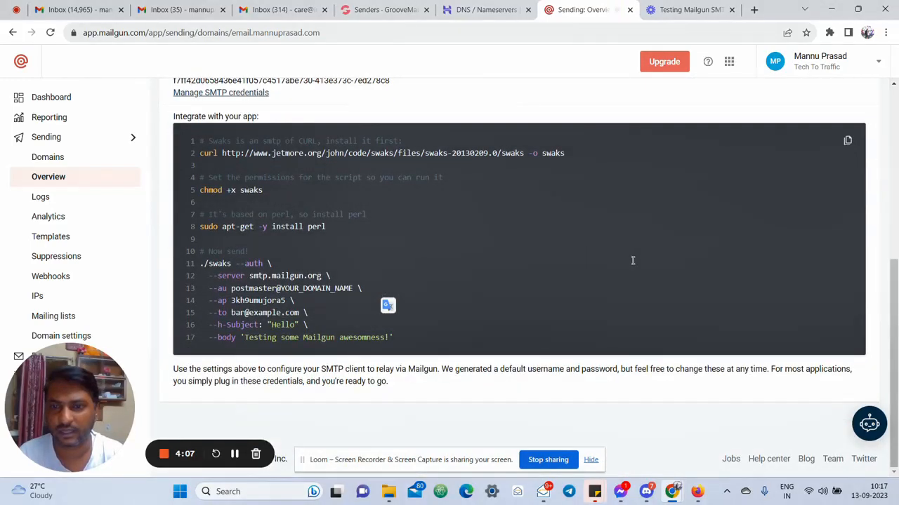
pyautogui.scroll(5, 608, 326)
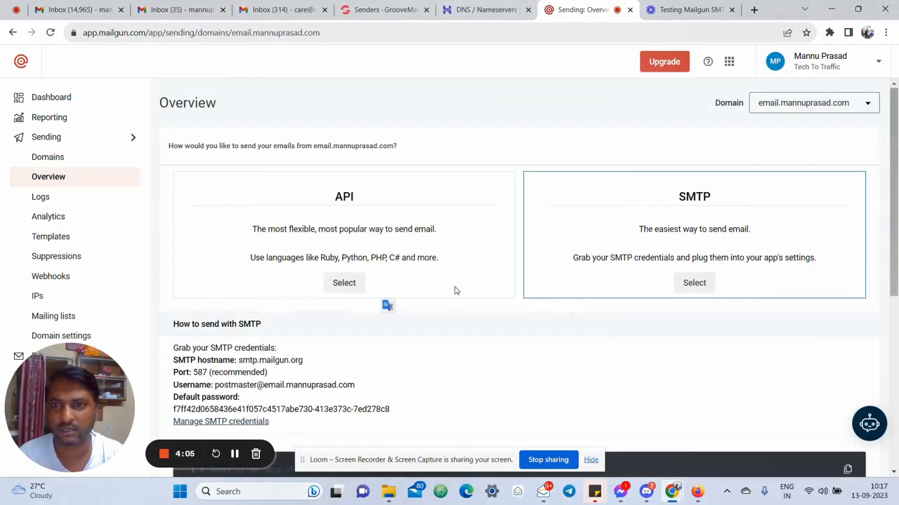
pyautogui.click(344, 285)
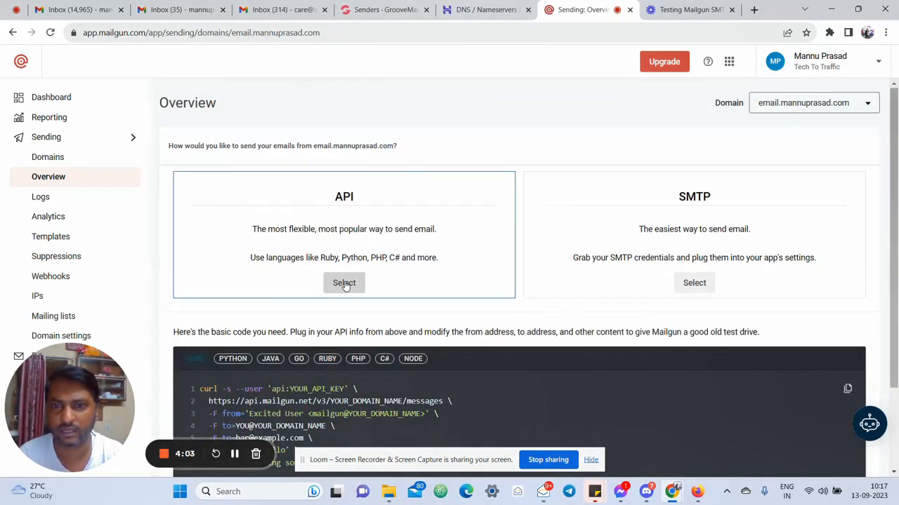
pyautogui.scroll(-2, 442, 307)
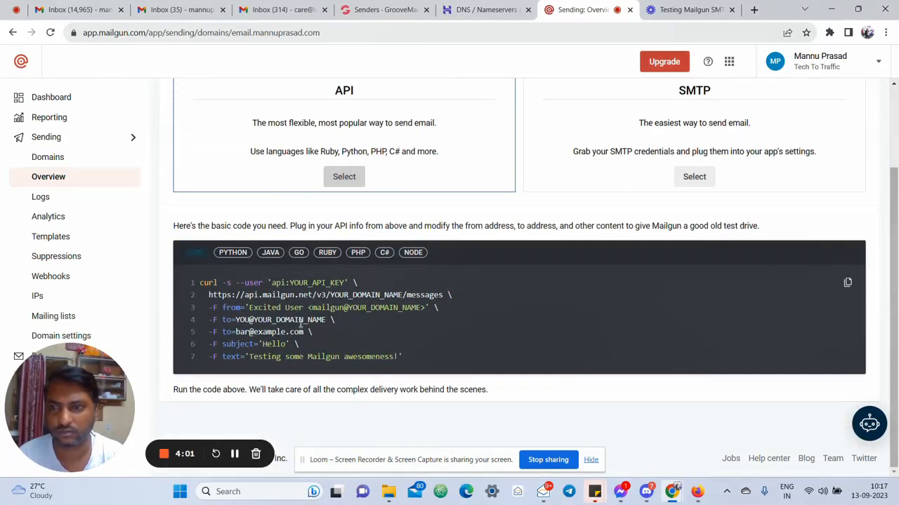
pyautogui.scroll(2, 336, 320)
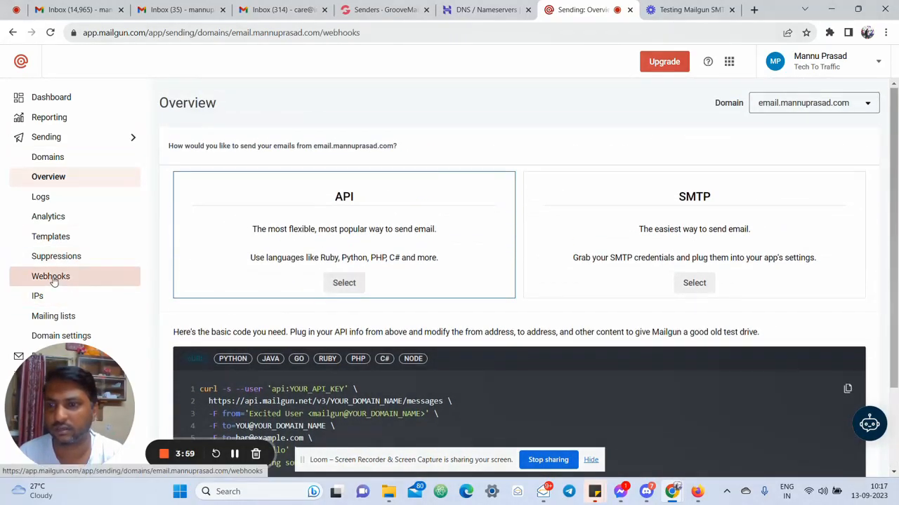
# Reveal and select the full HTTP webhook signing key on Mailgun's Webhooks page, then return to GrooveMail
pyautogui.click(53, 283)
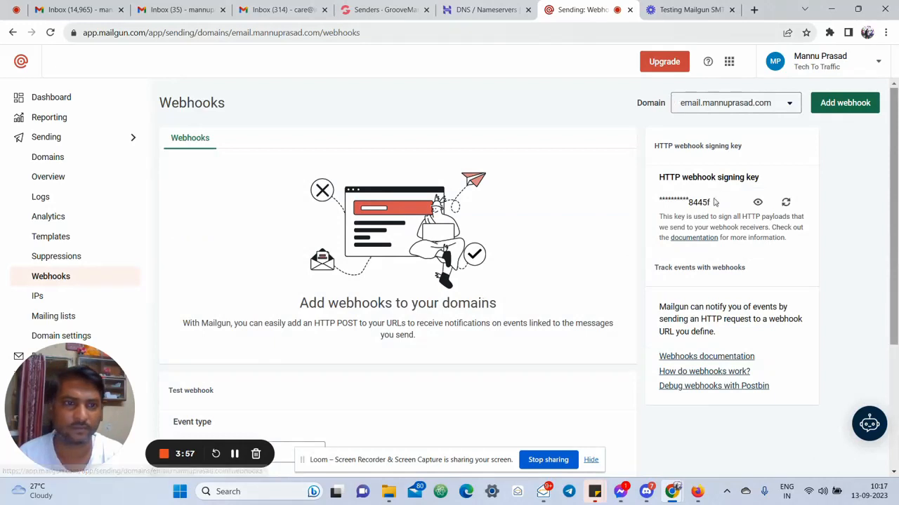
pyautogui.moveTo(653, 184); pyautogui.dragTo(764, 182)
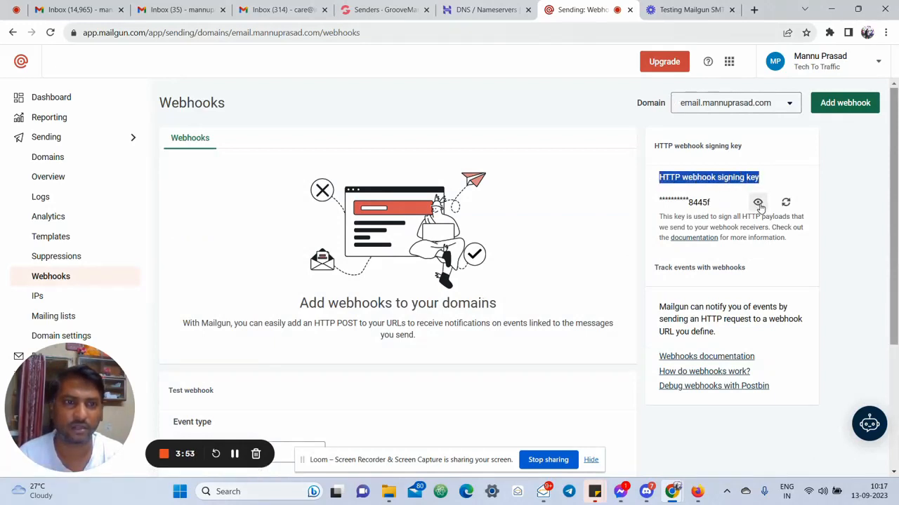
pyautogui.click(758, 204)
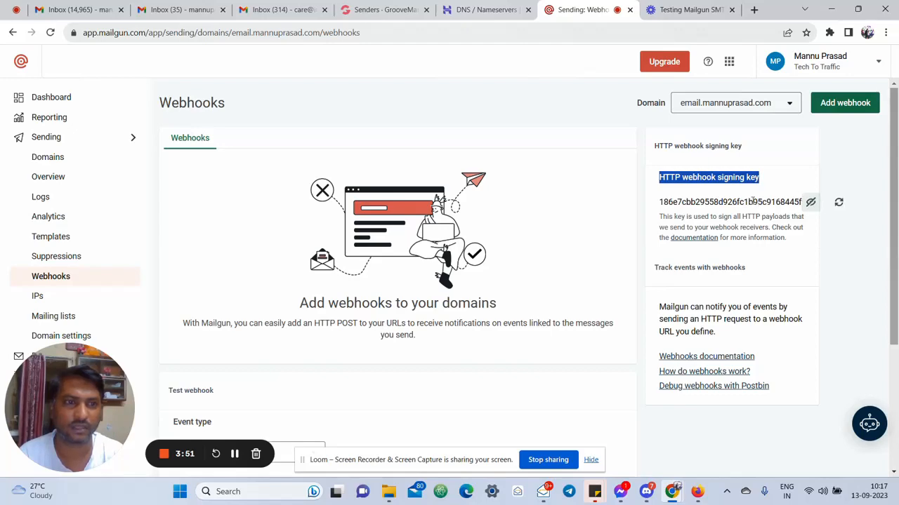
pyautogui.doubleClick(751, 201)
pyautogui.hotkey('ctrl', 'c')
pyautogui.hotkey('ctrl', 'a')
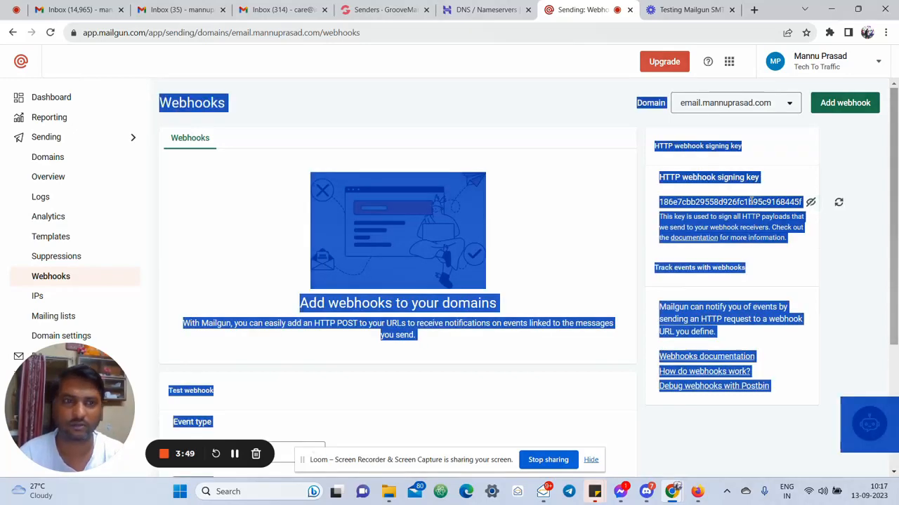
pyautogui.doubleClick(752, 202)
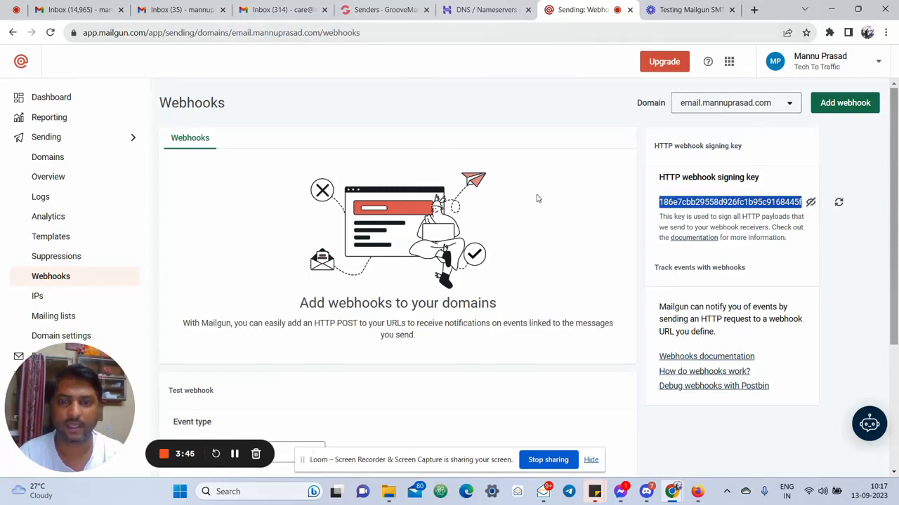
pyautogui.click(365, 9)
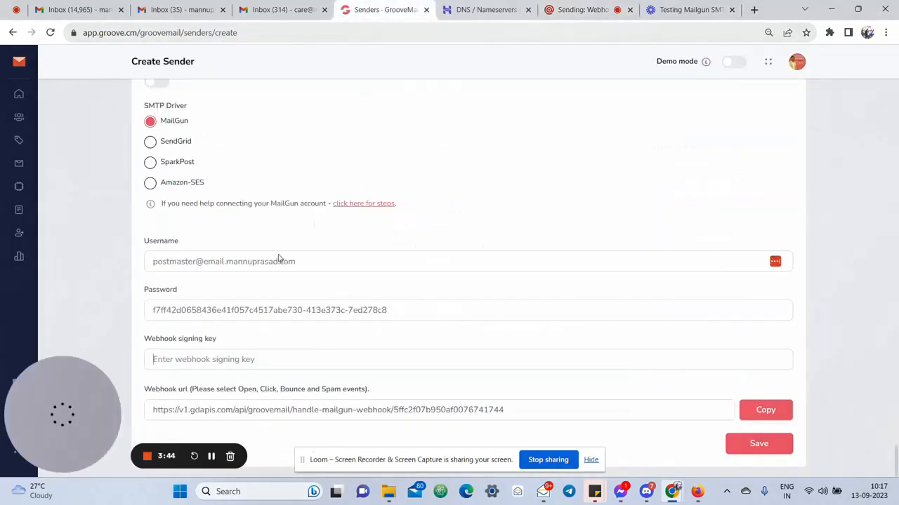
# Paste the webhook signing key, then fill in the sender identity and name
pyautogui.click(236, 360)
pyautogui.hotkey('ctrl', 'v')
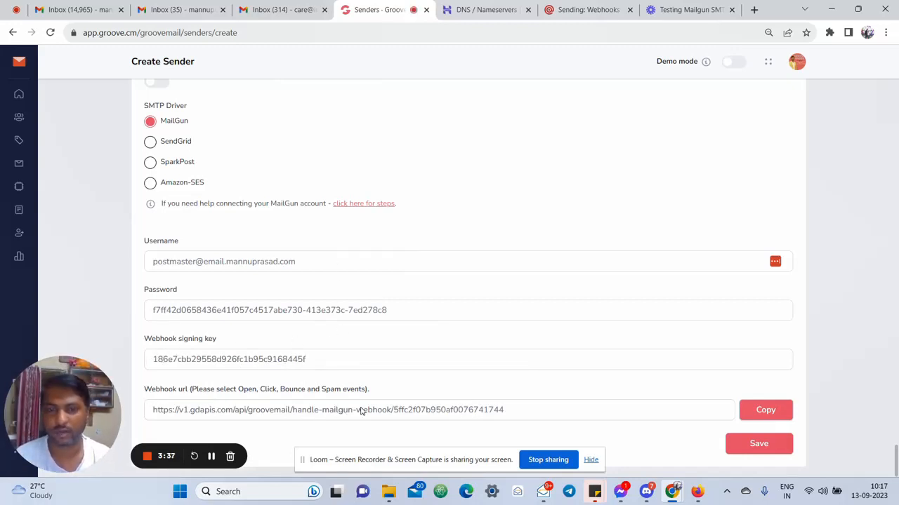
pyautogui.scroll(5, 395, 409)
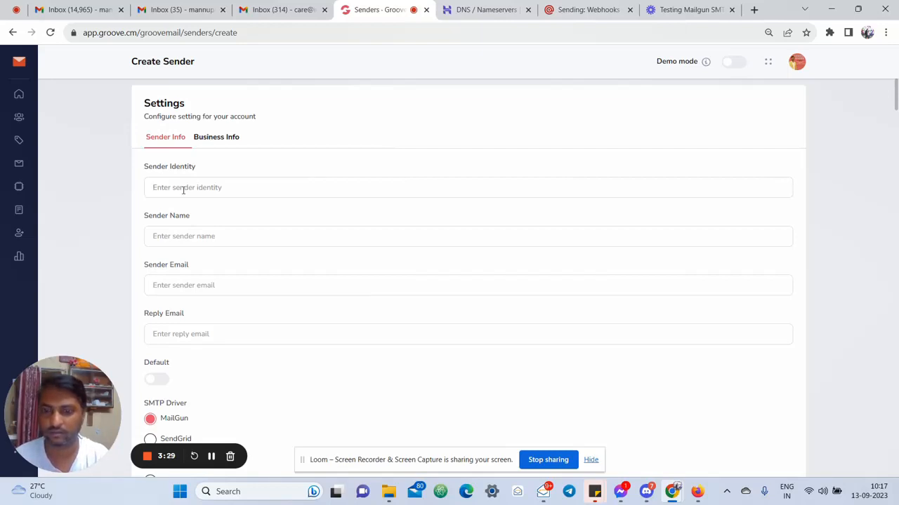
pyautogui.write('Mannu Prasad- mai')
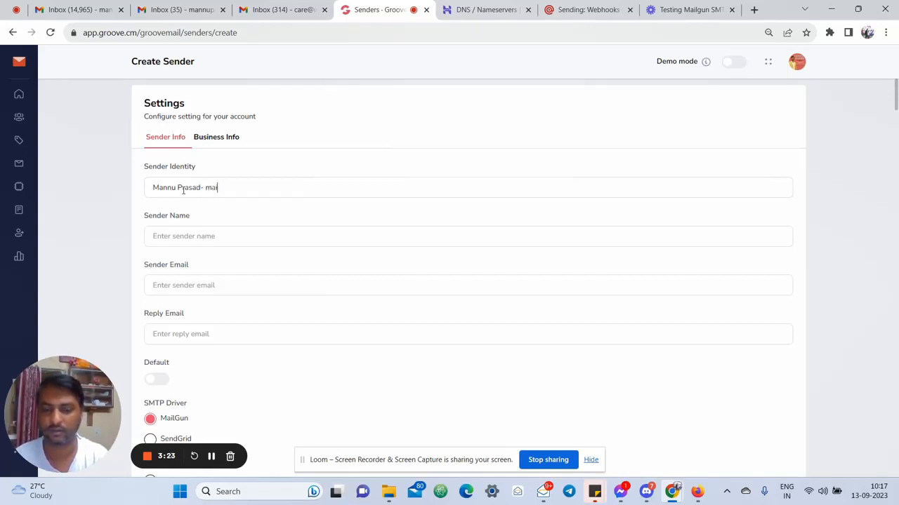
pyautogui.write('lgun test')
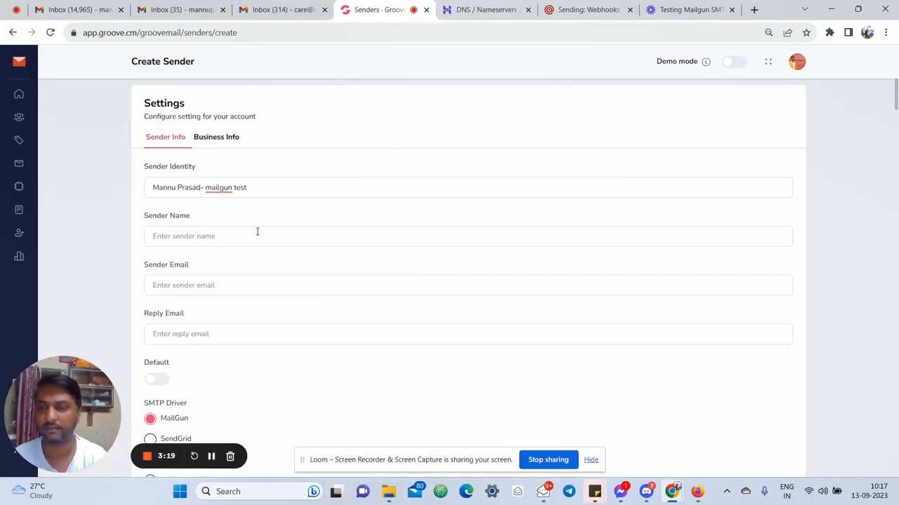
pyautogui.write('Mannu Prasad')
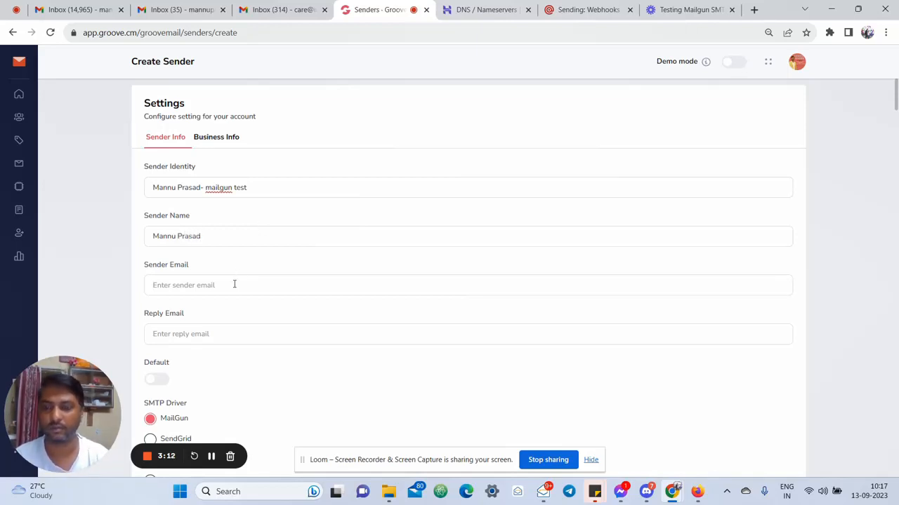
# Enter the subdomain admin sender email and reuse it, trimmed to the root domain, as Reply Email
pyautogui.click(234, 284)
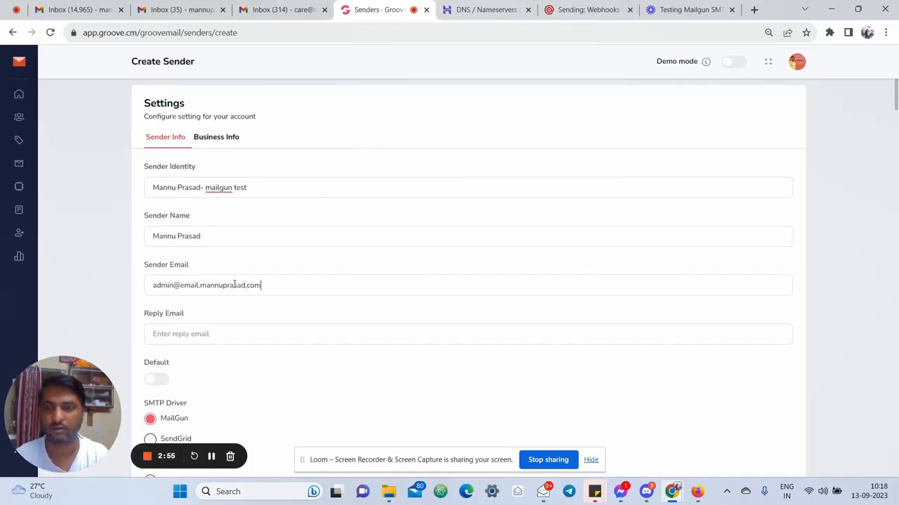
pyautogui.tripleClick(235, 284)
pyautogui.hotkey('ctrl', 'c')
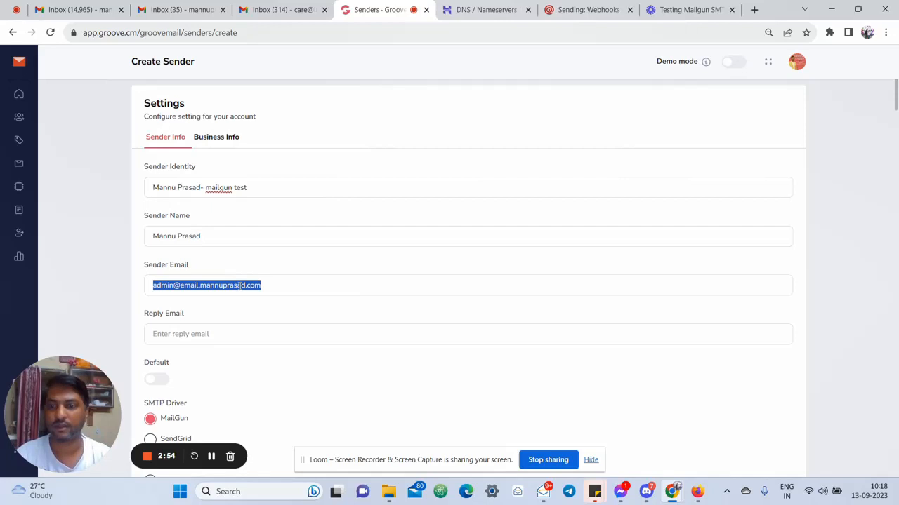
pyautogui.click(277, 343)
pyautogui.hotkey('ctrl', 'v')
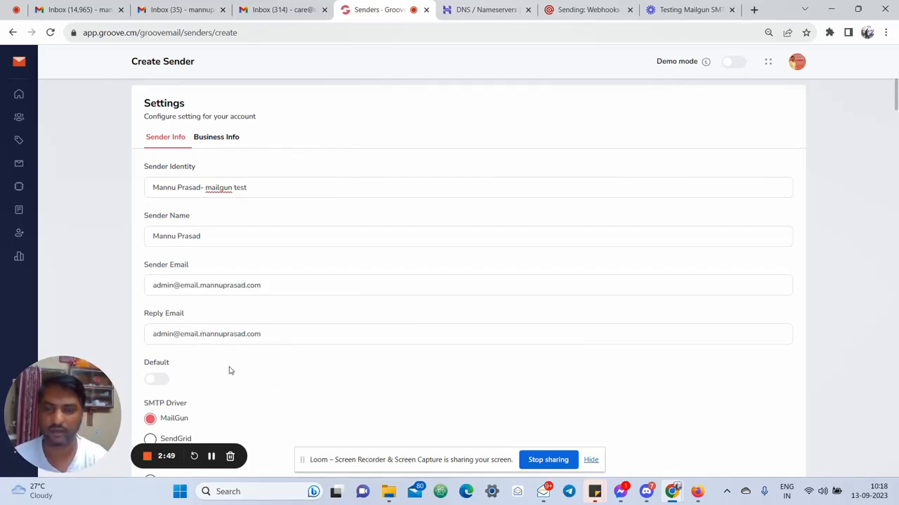
pyautogui.press('BackSpace')
pyautogui.press('BackSpace')
pyautogui.press('BackSpace')
pyautogui.press('BackSpace')
pyautogui.press('BackSpace')
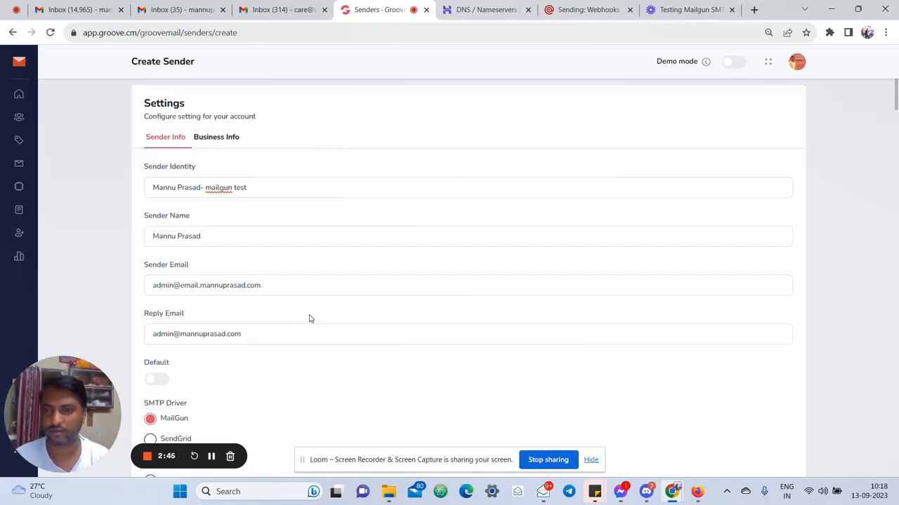
# Under Business Info, enter 'Tech To Traffic' as company name and a business address
pyautogui.click(225, 138)
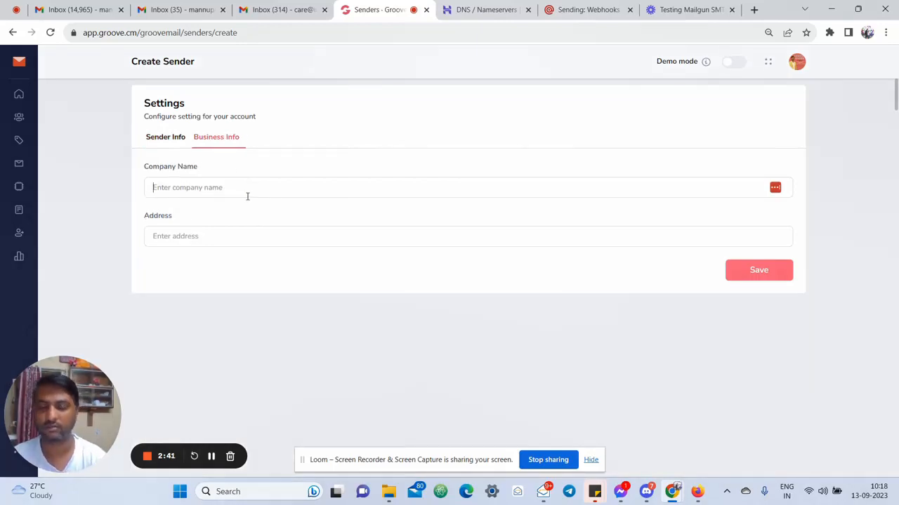
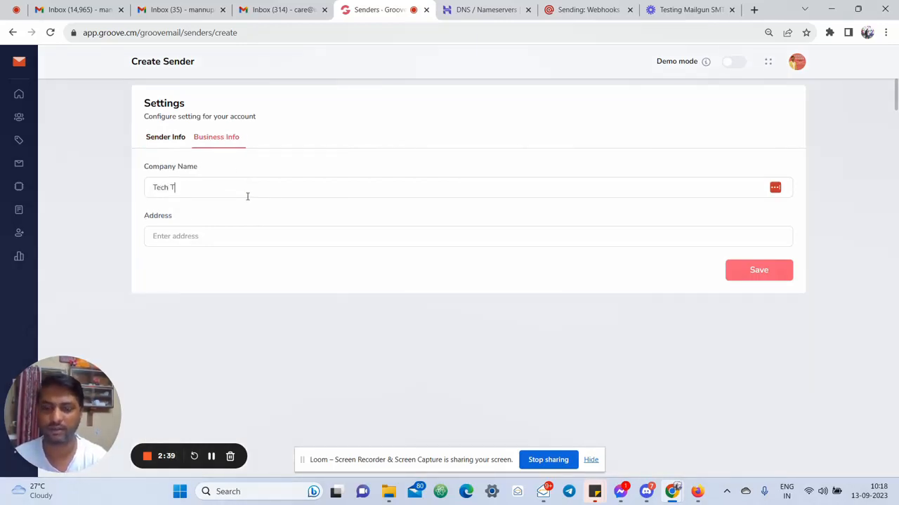
pyautogui.press('Tab')
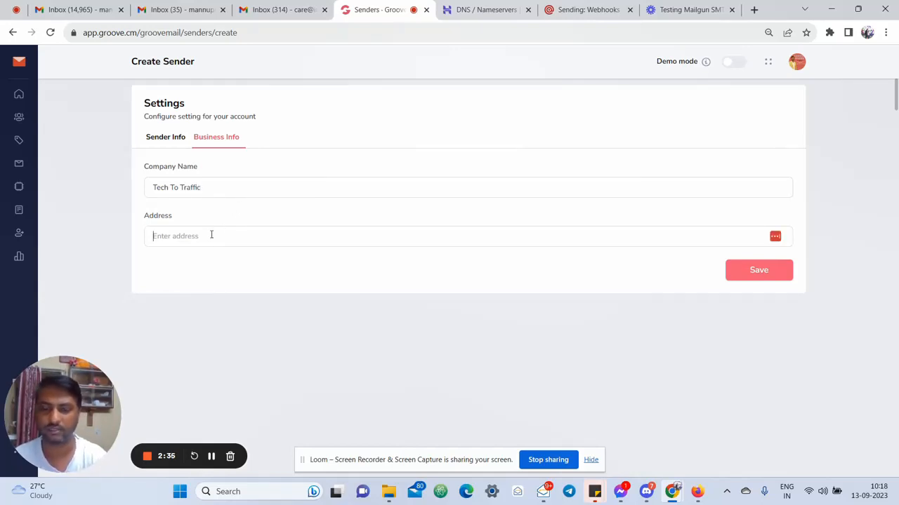
pyautogui.press('BackSpace')
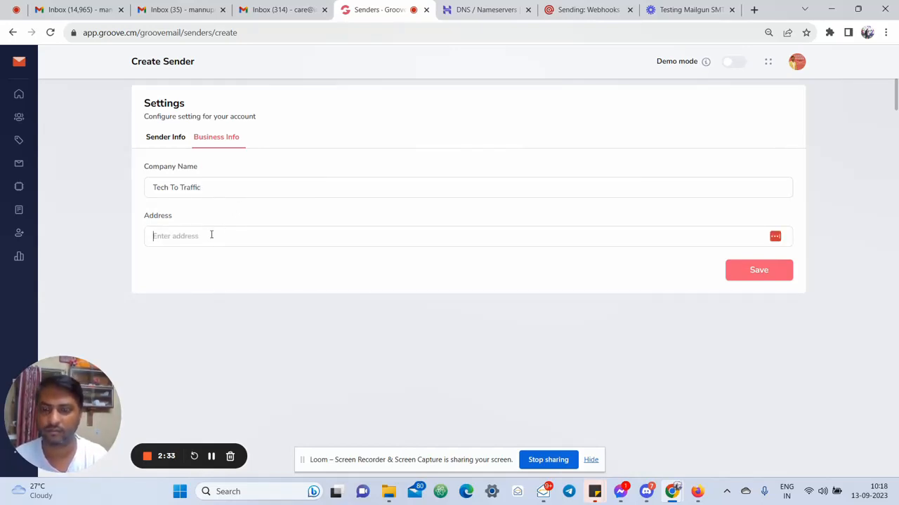
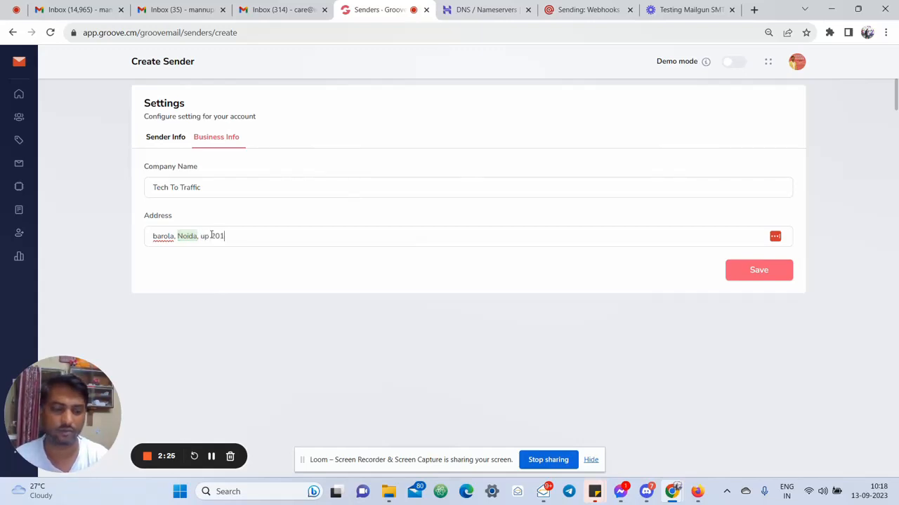
# Copy the Webhook url from Sender Info and return to Mailgun's Webhooks page
pyautogui.click(153, 141)
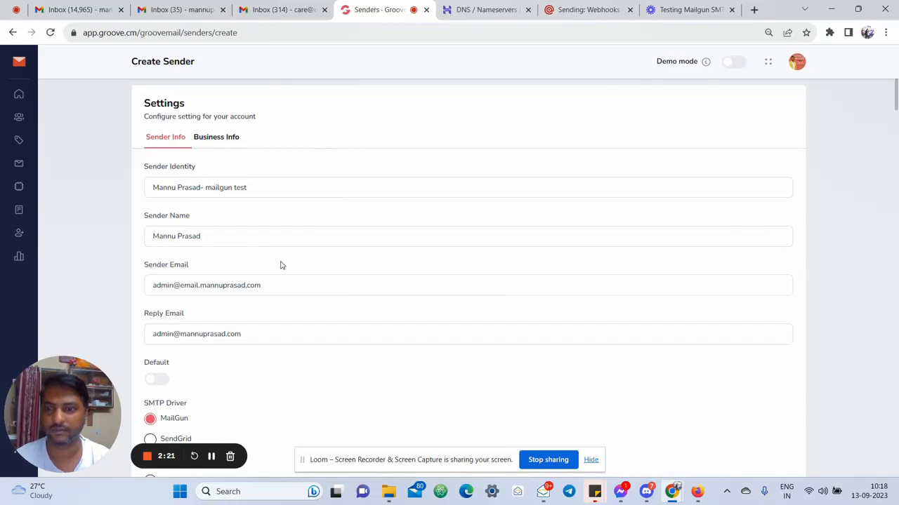
pyautogui.scroll(-4, 278, 262)
pyautogui.click(779, 414)
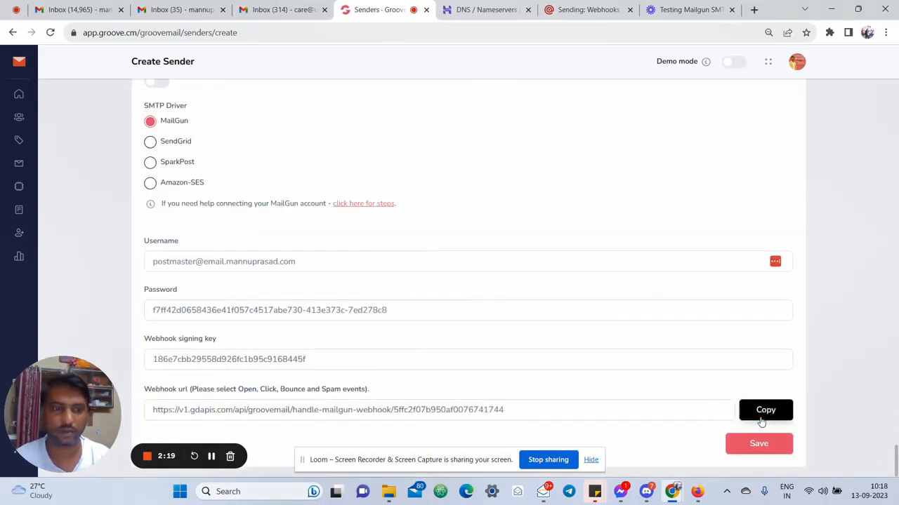
pyautogui.scroll(3, 449, 193)
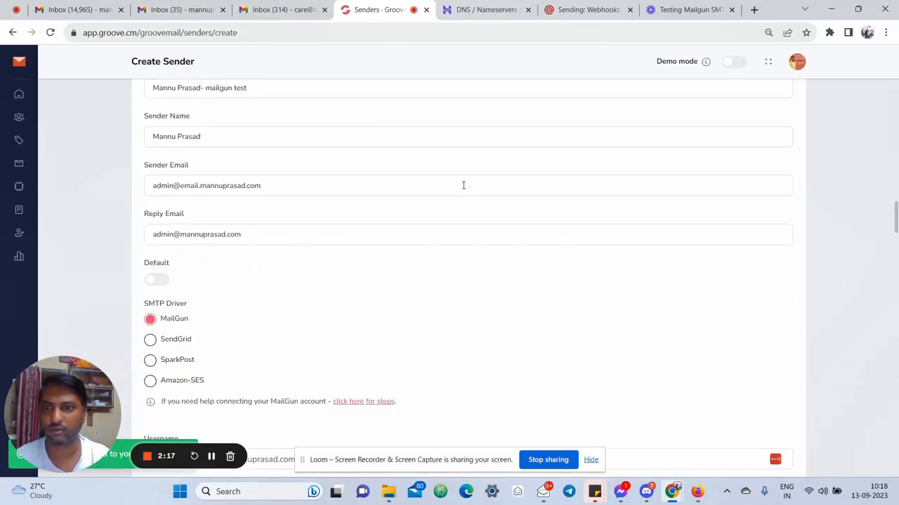
pyautogui.scroll(-3, 464, 187)
pyautogui.click(588, 9)
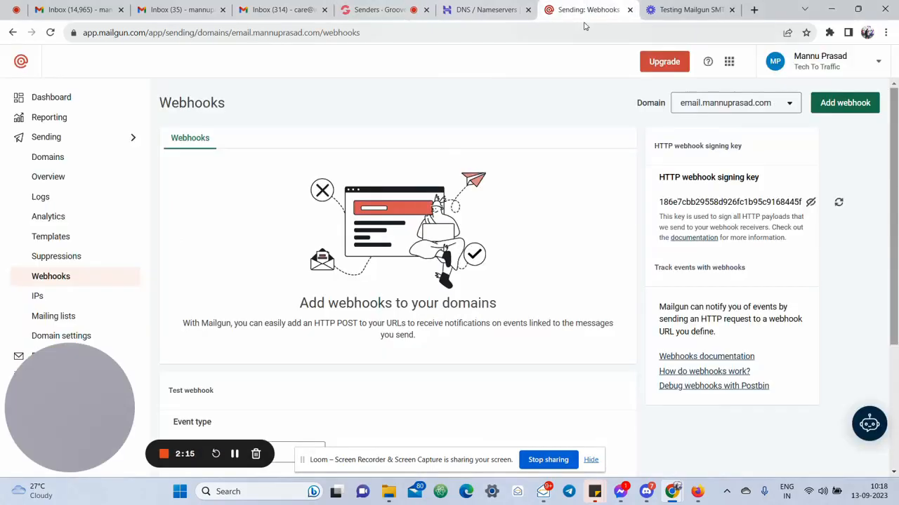
# Create an Opens webhook pointing to the GrooveMail webhook URL
pyautogui.scroll(-2, 483, 315)
pyautogui.scroll(2, 597, 286)
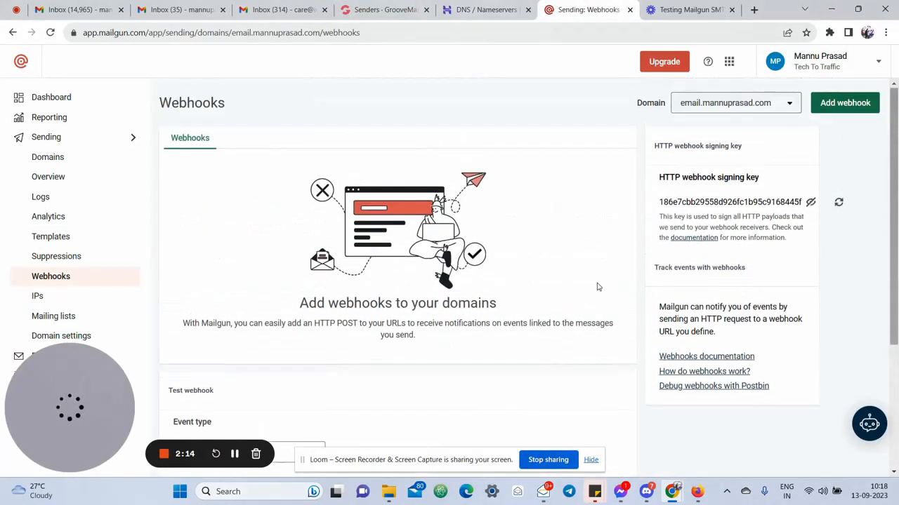
pyautogui.click(860, 104)
pyautogui.click(440, 226)
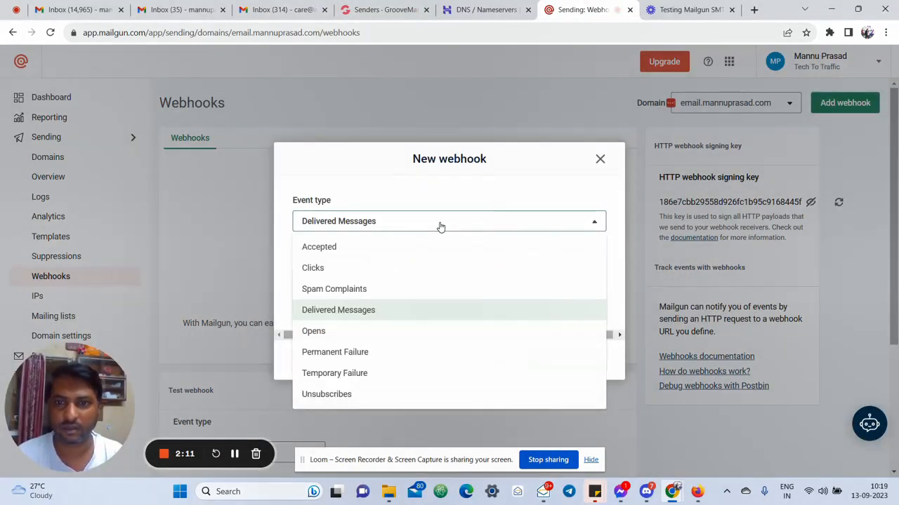
pyautogui.click(365, 338)
pyautogui.click(381, 297)
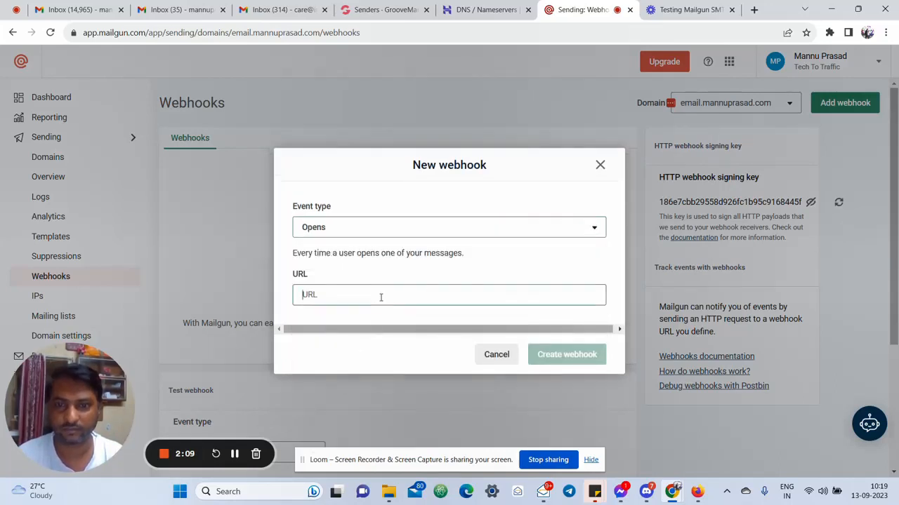
pyautogui.hotkey('ctrl', 'v')
pyautogui.click(568, 353)
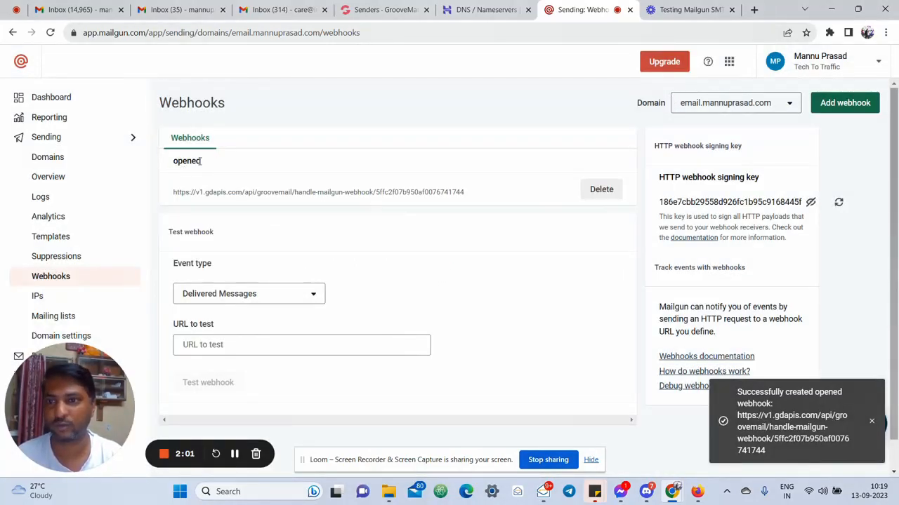
# Create a Clicks webhook pointing to the same GrooveMail webhook URL
pyautogui.click(850, 102)
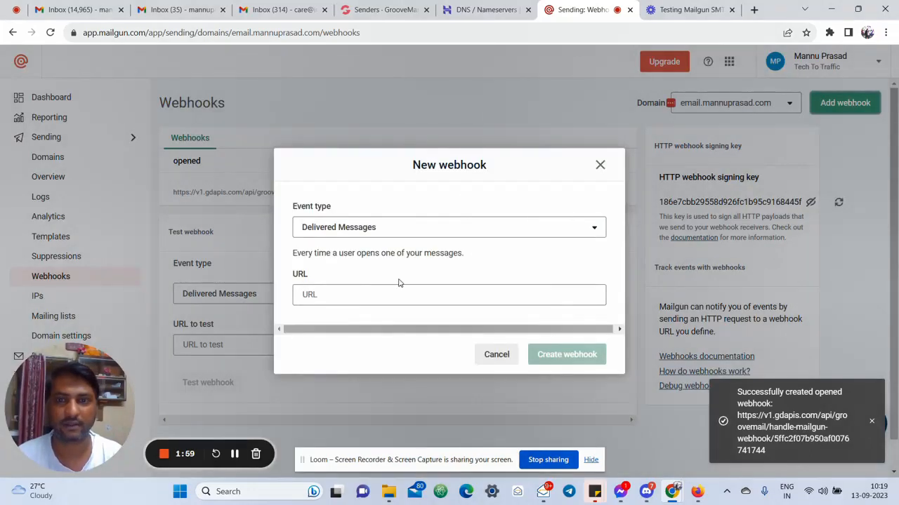
pyautogui.click(401, 231)
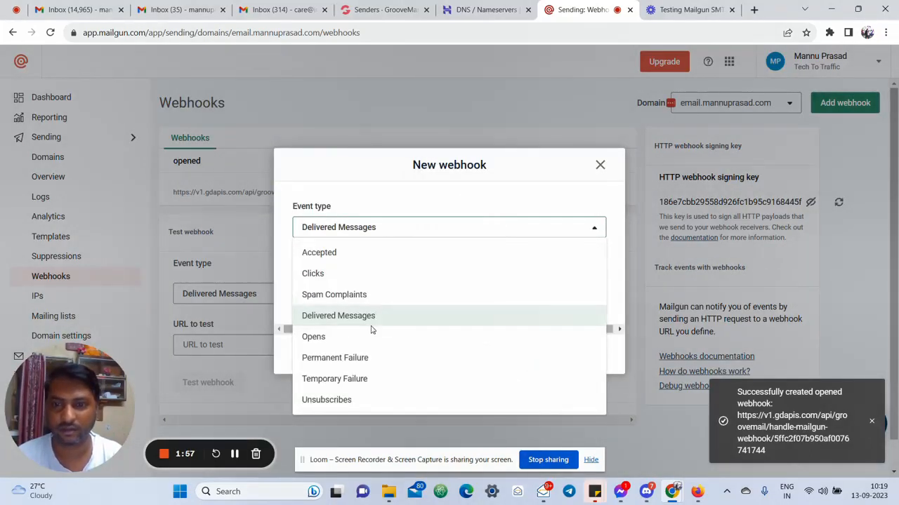
pyautogui.click(361, 275)
pyautogui.click(361, 295)
pyautogui.hotkey('ctrl', 'v')
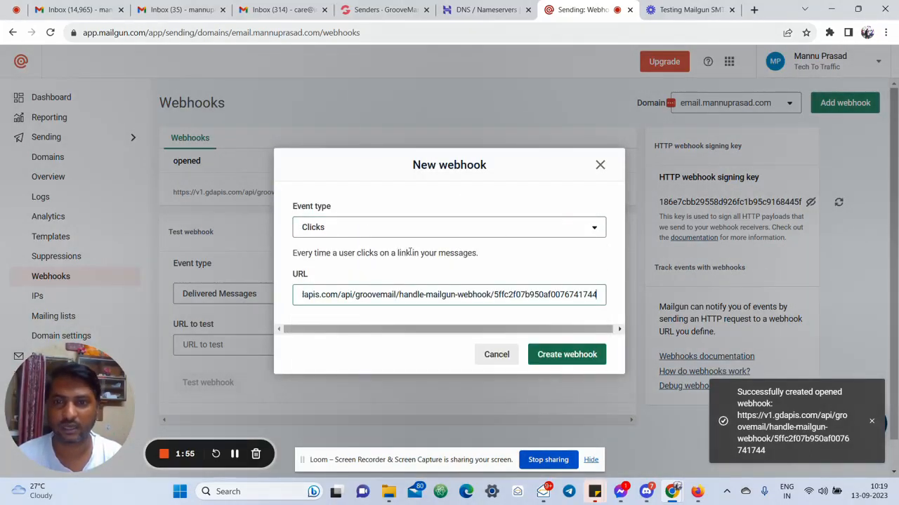
pyautogui.click(385, 10)
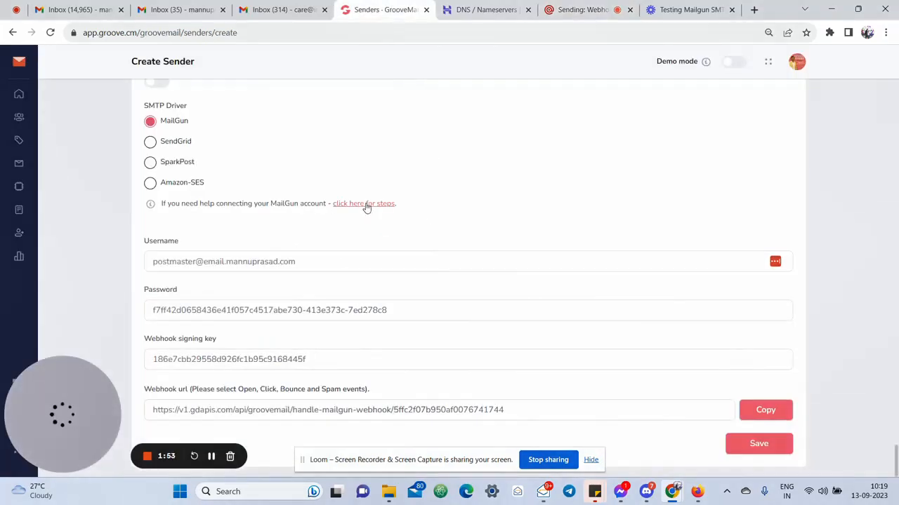
pyautogui.click(366, 205)
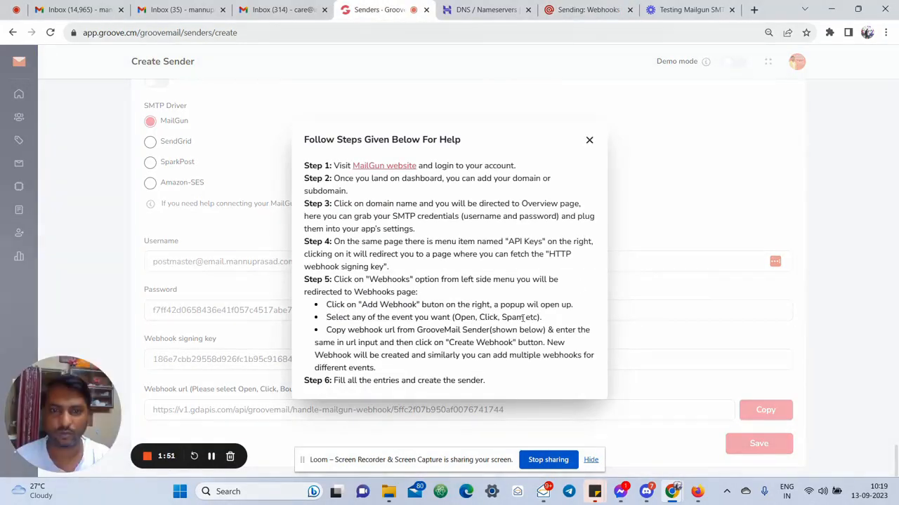
pyautogui.click(667, 9)
pyautogui.click(589, 10)
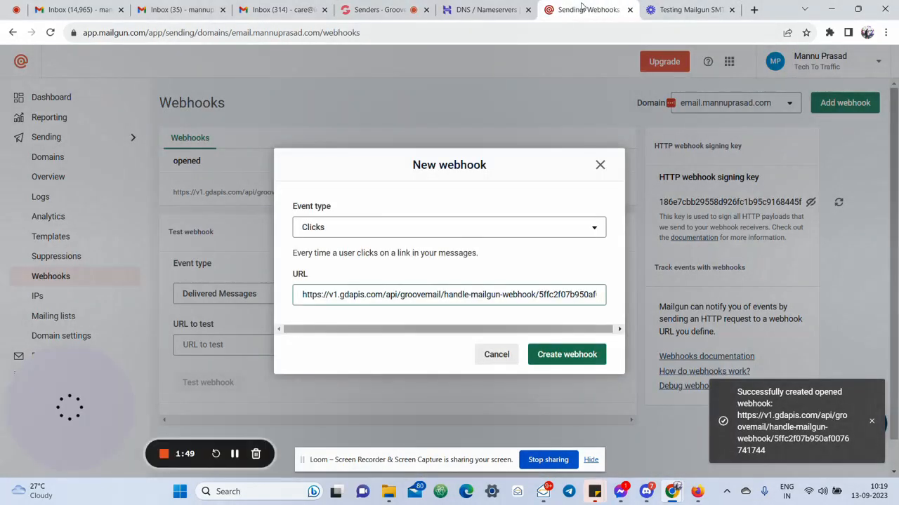
pyautogui.click(568, 356)
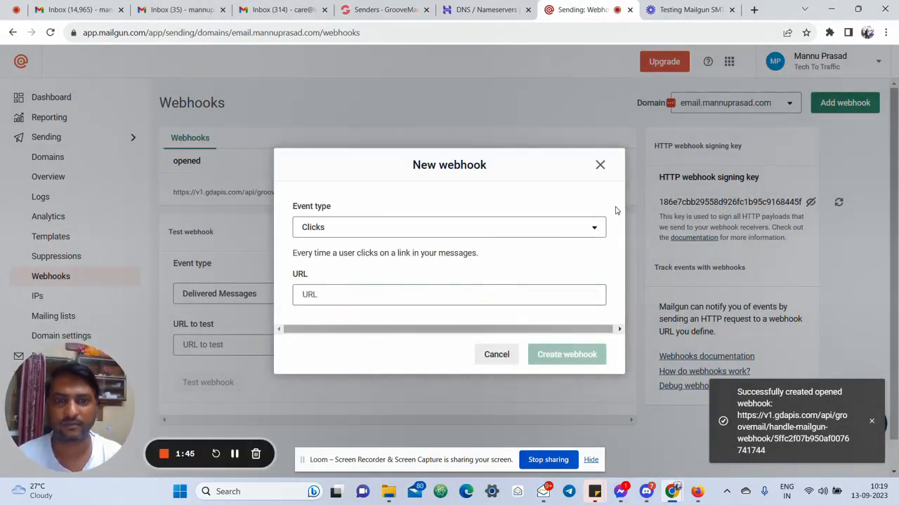
pyautogui.click(600, 166)
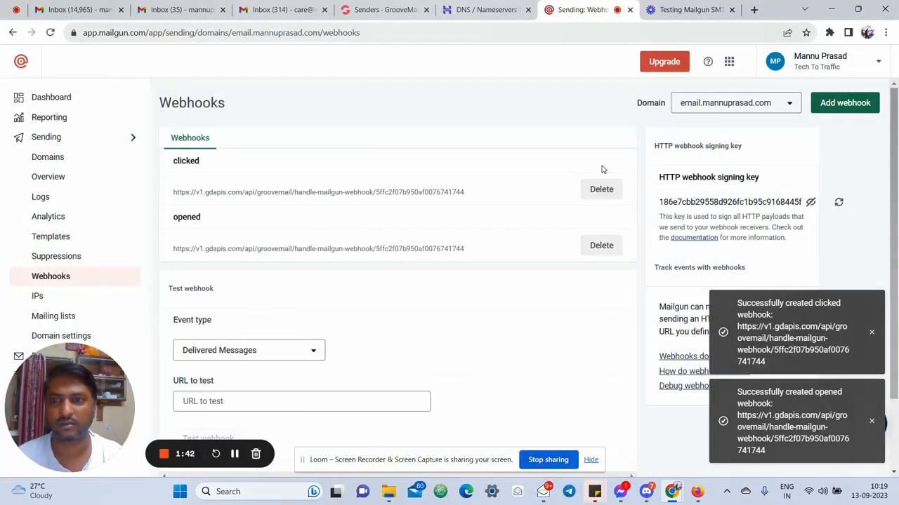
# Create a Spam Complaints webhook pointing to the GrooveMail webhook URL
pyautogui.click(845, 105)
pyautogui.click(417, 228)
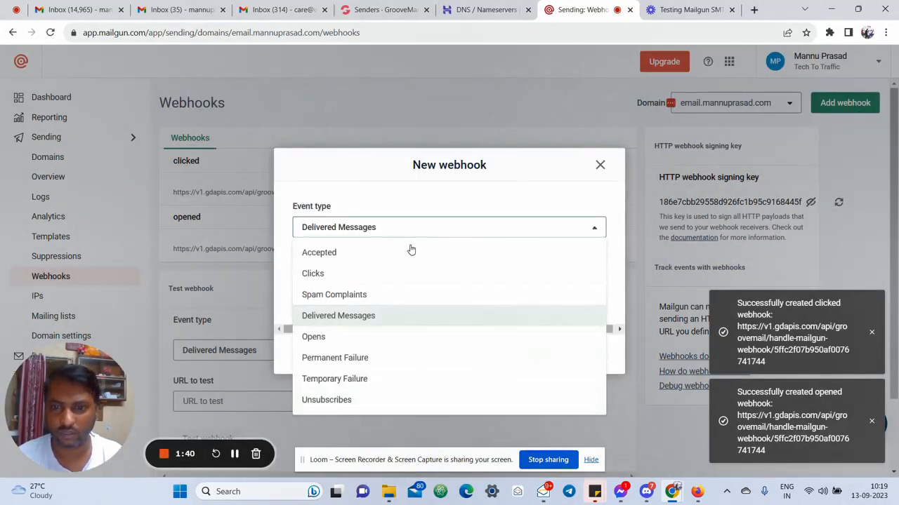
pyautogui.click(338, 298)
pyautogui.click(358, 300)
pyautogui.hotkey('ctrl', 'v')
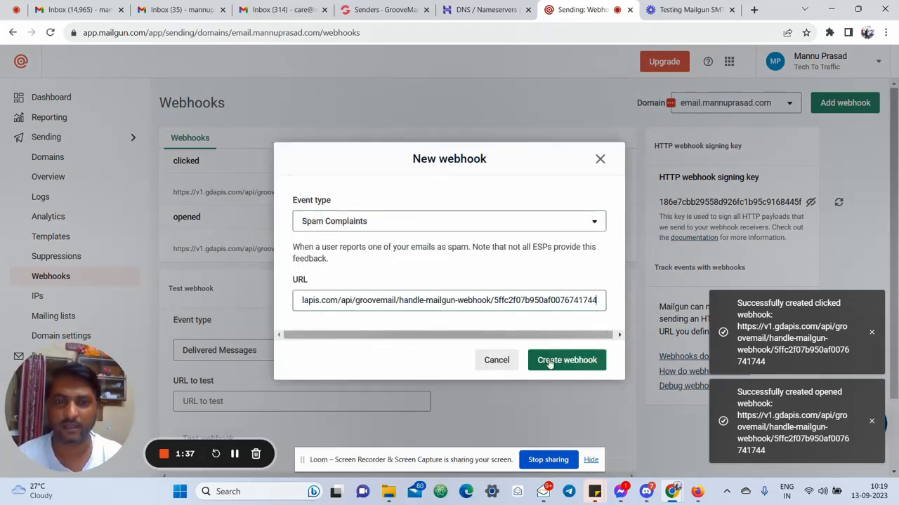
pyautogui.click(567, 360)
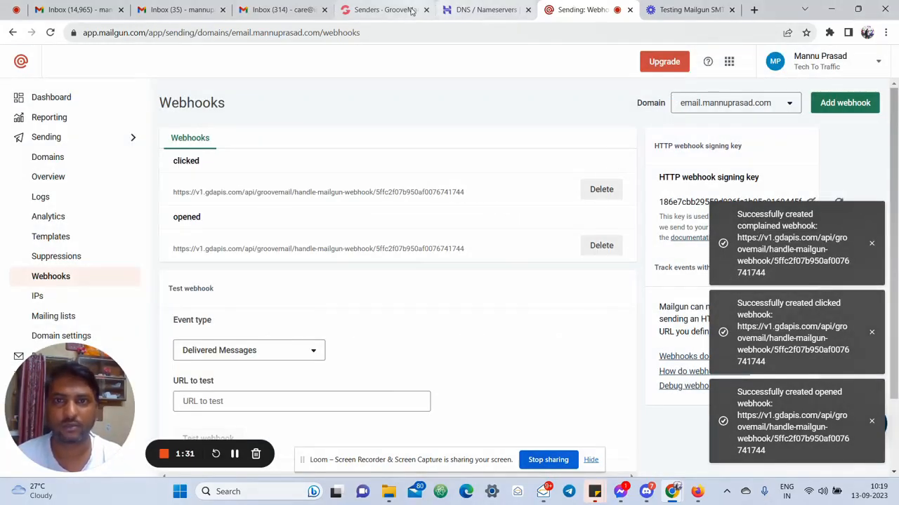
pyautogui.click(386, 10)
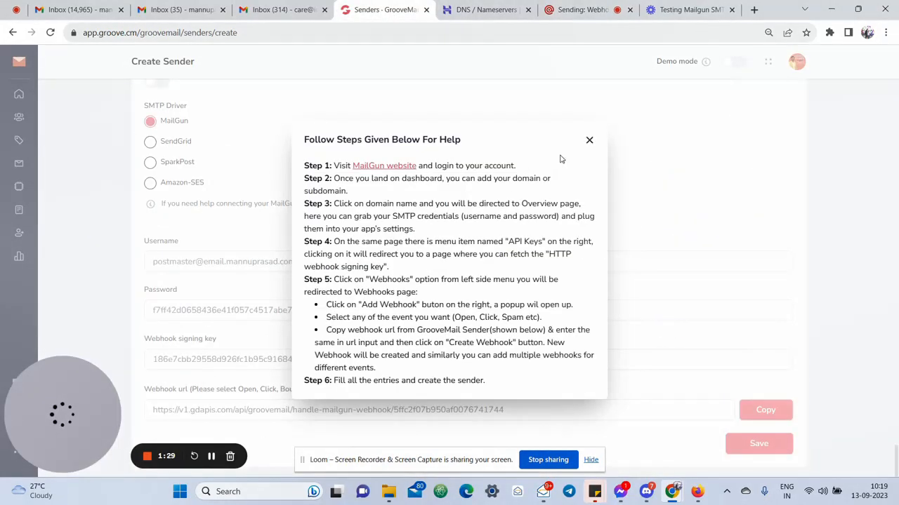
# Strip 'email.' from the Sender Email so it uses the root domain, then save the sender
pyautogui.click(589, 140)
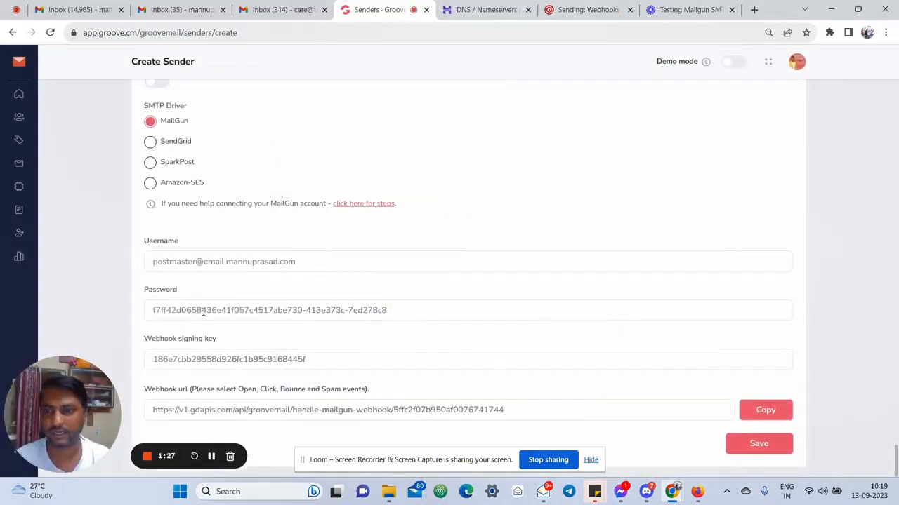
pyautogui.scroll(5, 266, 313)
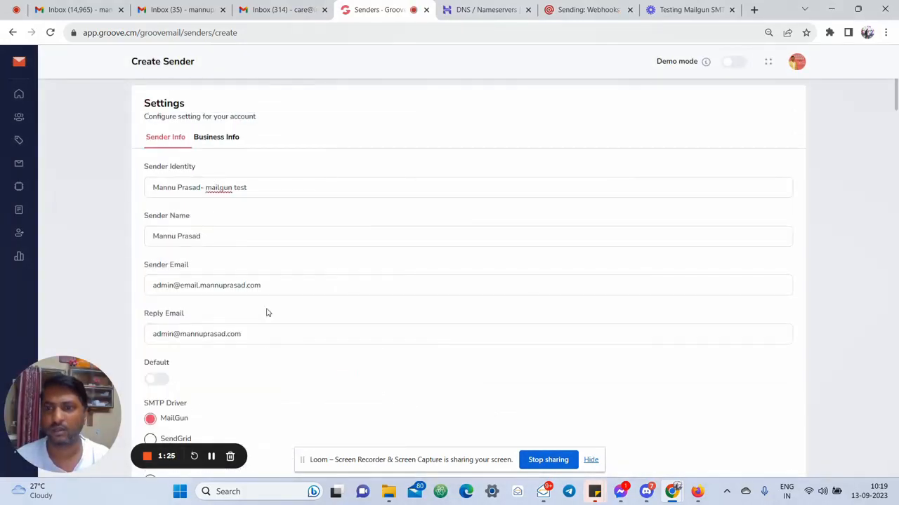
pyautogui.scroll(-5, 267, 310)
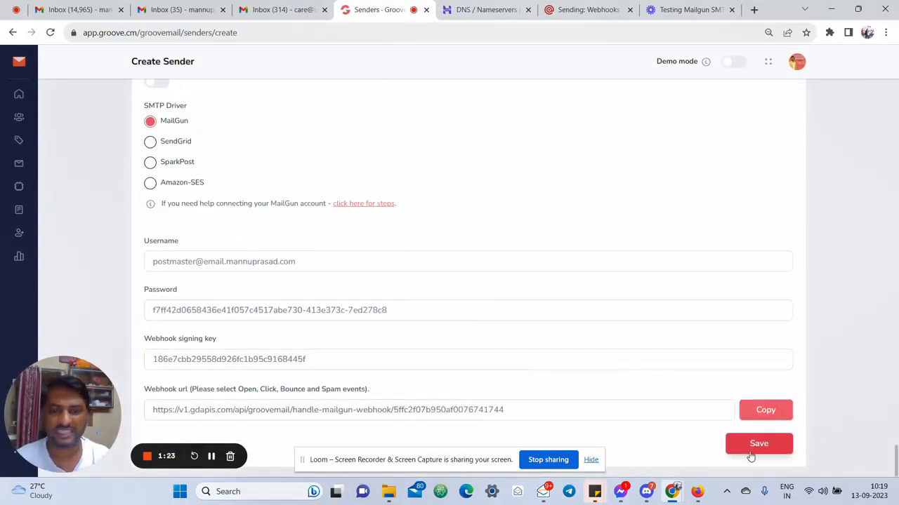
pyautogui.scroll(2, 302, 277)
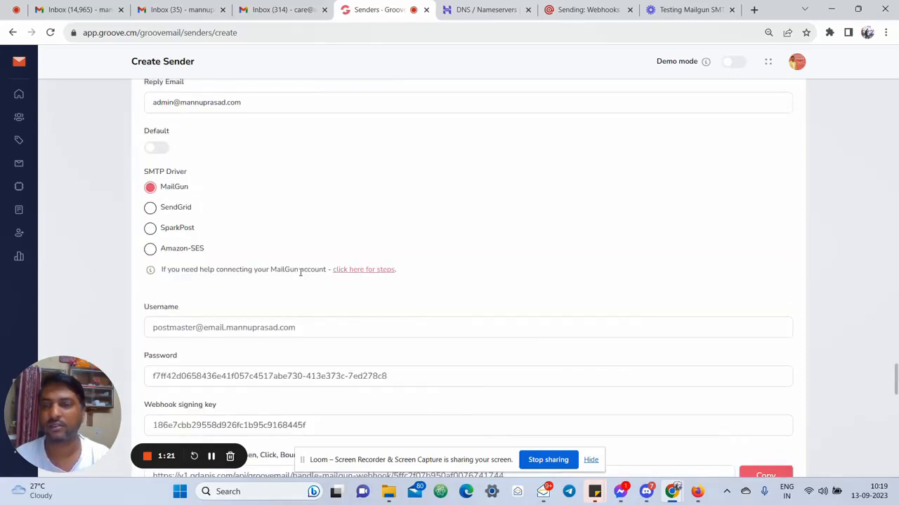
pyautogui.click(201, 120)
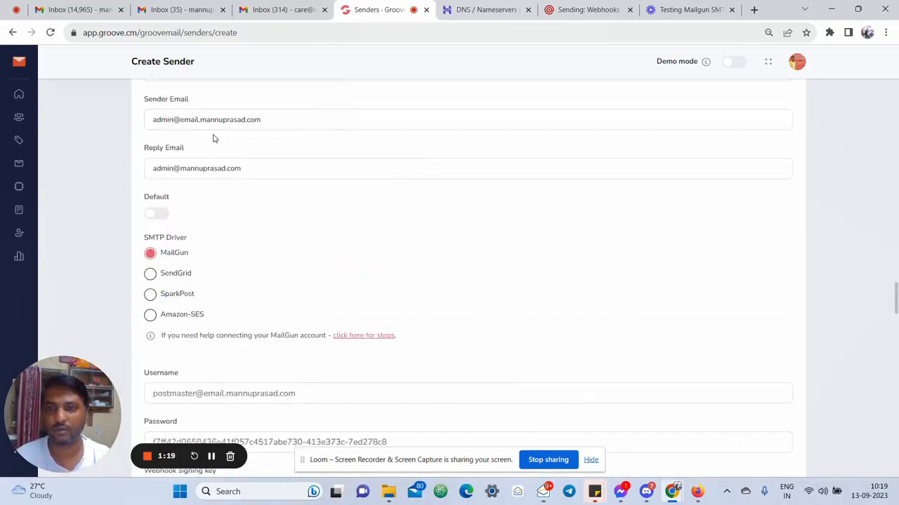
pyautogui.press('BackSpace')
pyautogui.press('BackSpace')
pyautogui.press('BackSpace')
pyautogui.press('BackSpace')
pyautogui.press('BackSpace')
pyautogui.press('BackSpace')
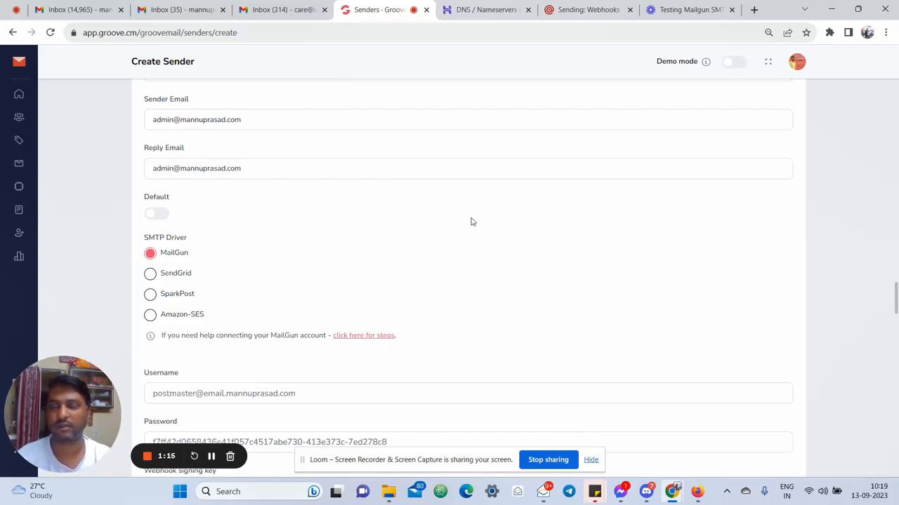
pyautogui.scroll(-2, 471, 222)
pyautogui.click(754, 445)
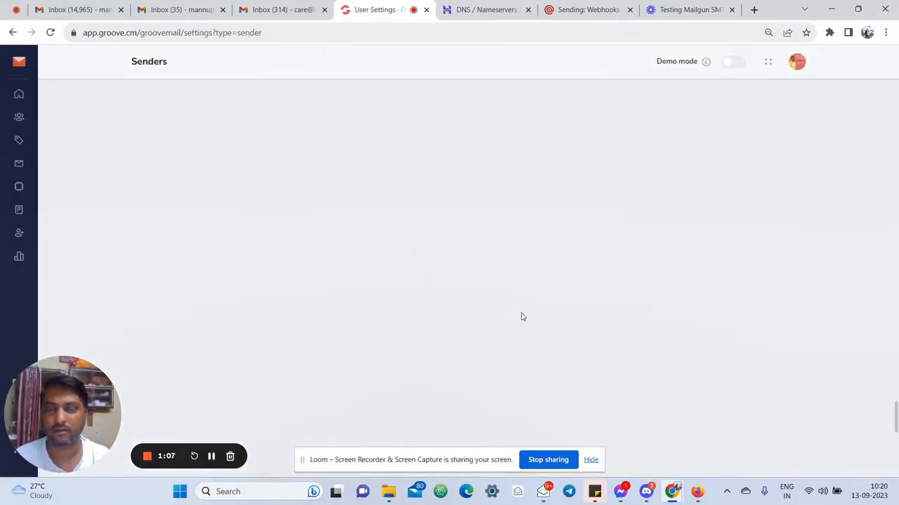
# Confirm the MailGun test sender is listed as unverified, then bring up Zoho Mail
pyautogui.scroll(5, 521, 316)
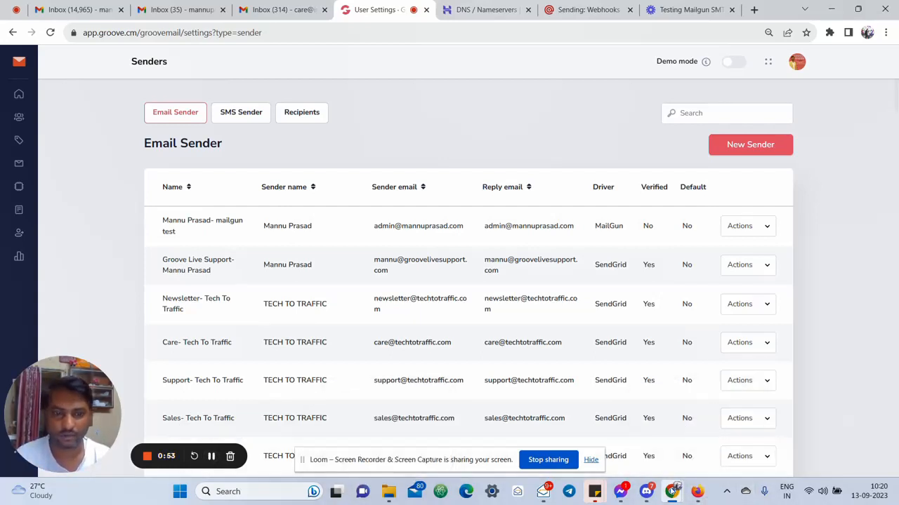
pyautogui.moveTo(672, 491)
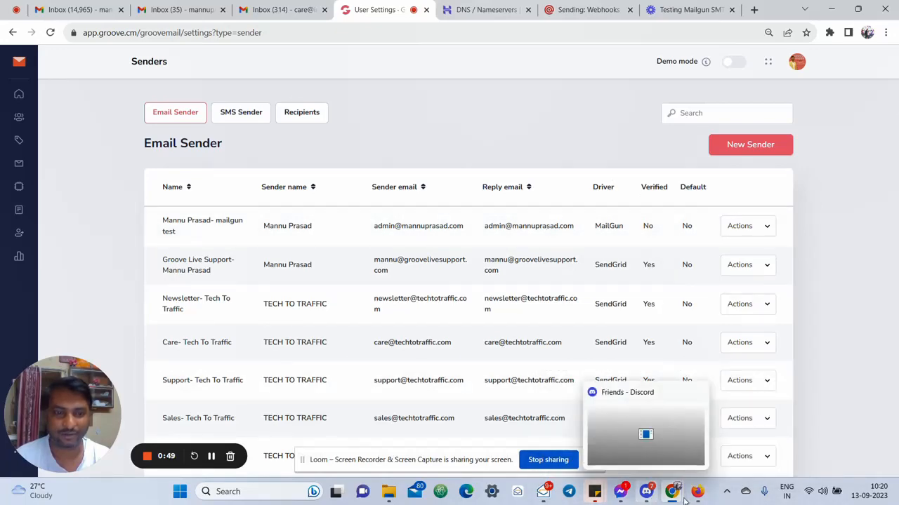
pyautogui.moveTo(702, 496)
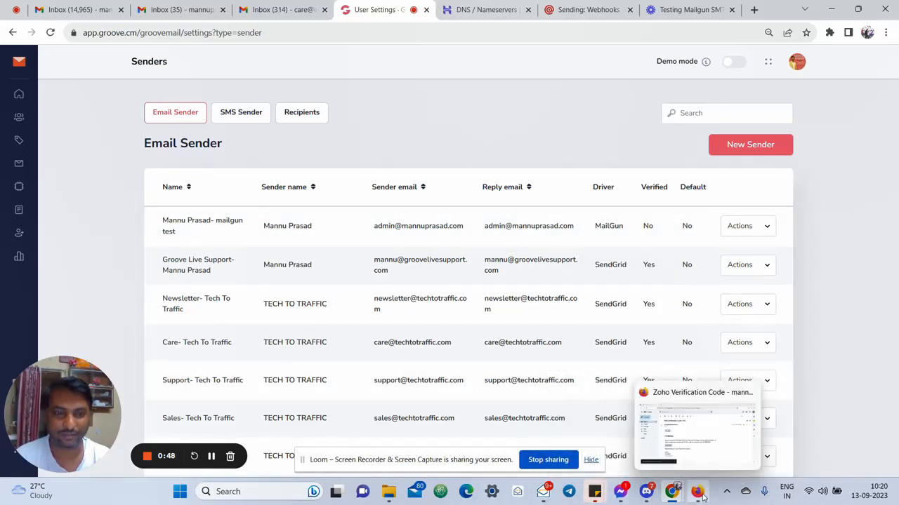
pyautogui.click(544, 496)
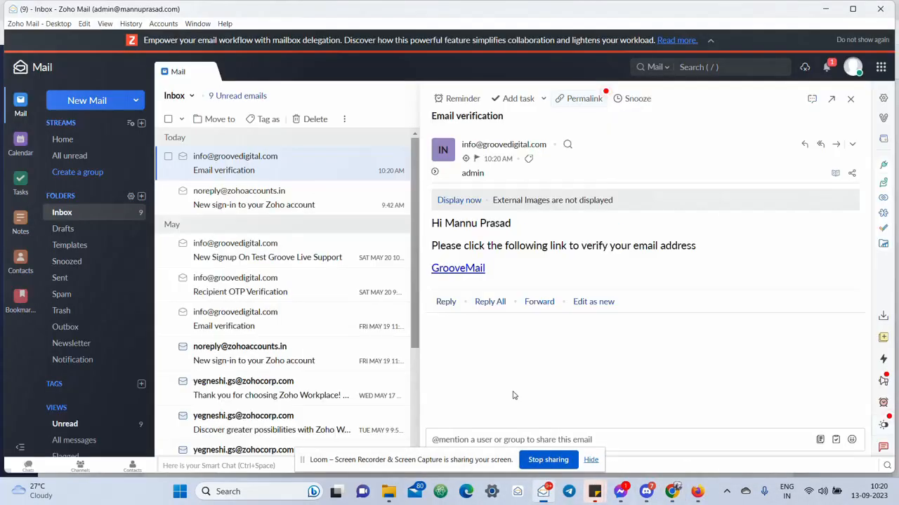
# Follow the GrooveMail verification link and confirm 'Verification is successful' appears
pyautogui.click(462, 271)
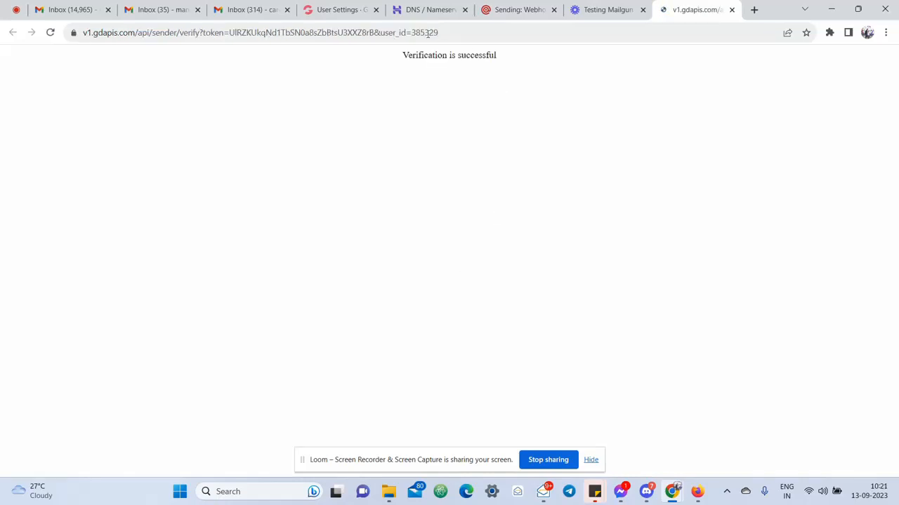
pyautogui.moveTo(401, 55); pyautogui.dragTo(528, 65)
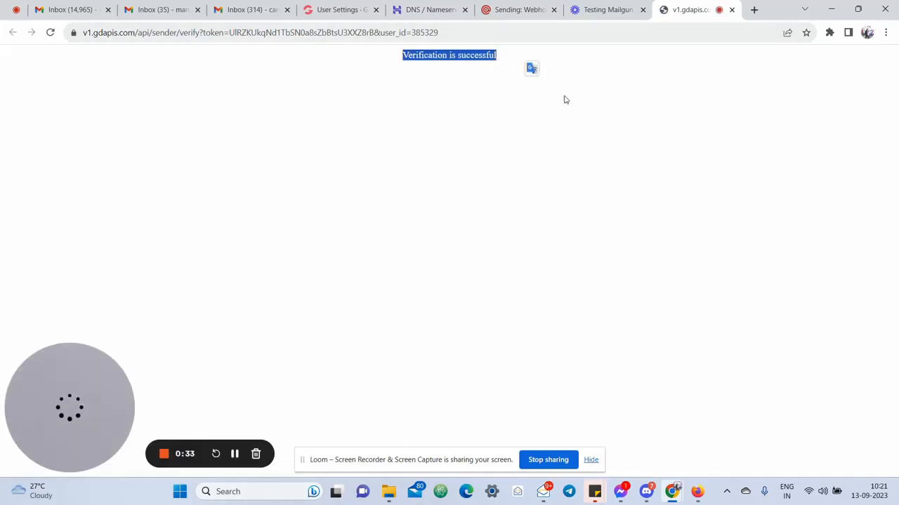
pyautogui.click(337, 10)
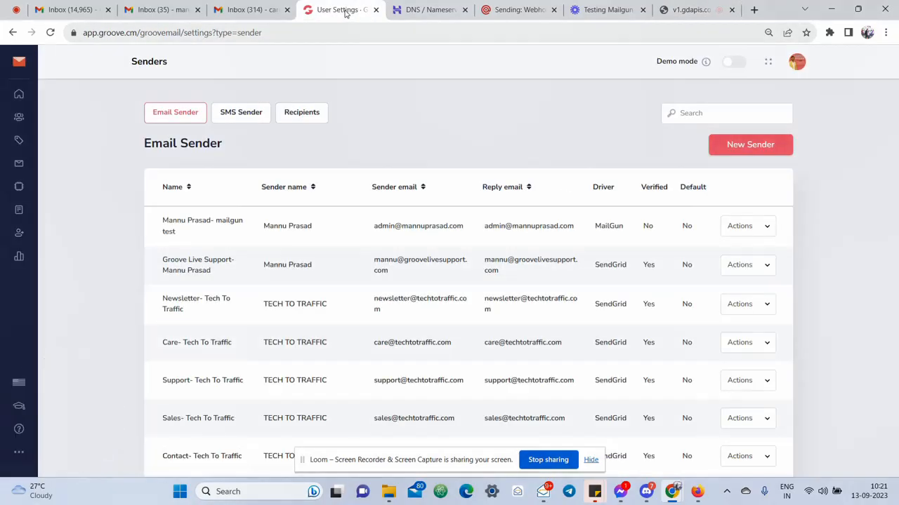
# Reload the Senders list and confirm the MailGun test sender shows Verified: Yes
pyautogui.click(50, 33)
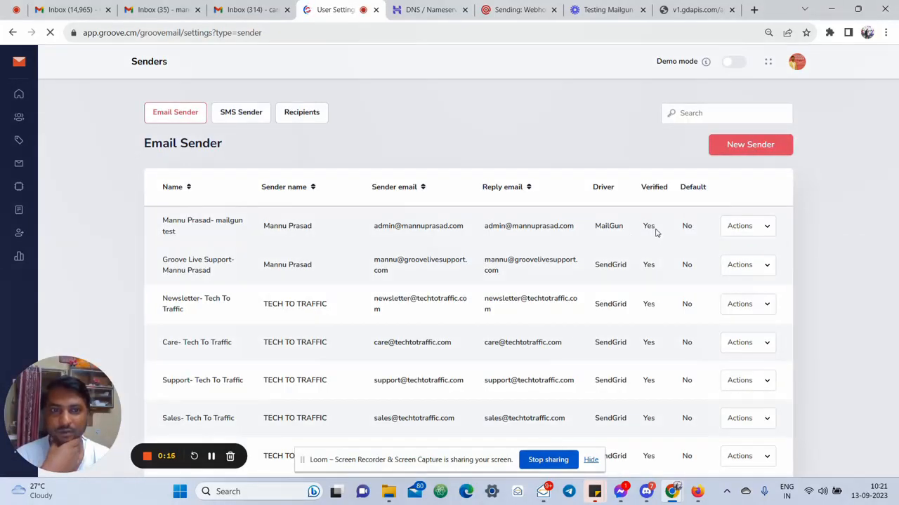
pyautogui.doubleClick(647, 226)
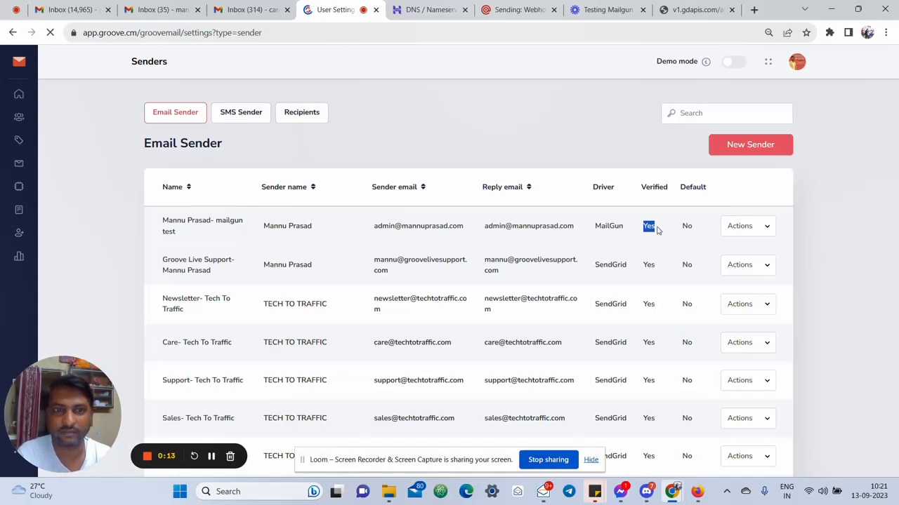
pyautogui.click(620, 141)
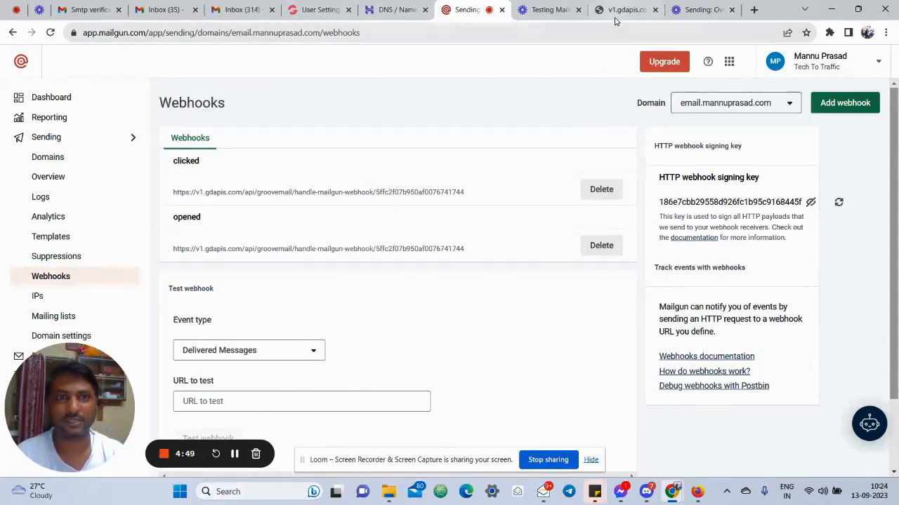
# Review the GrooveMail verification request message in Zoho Mail
pyautogui.click(542, 491)
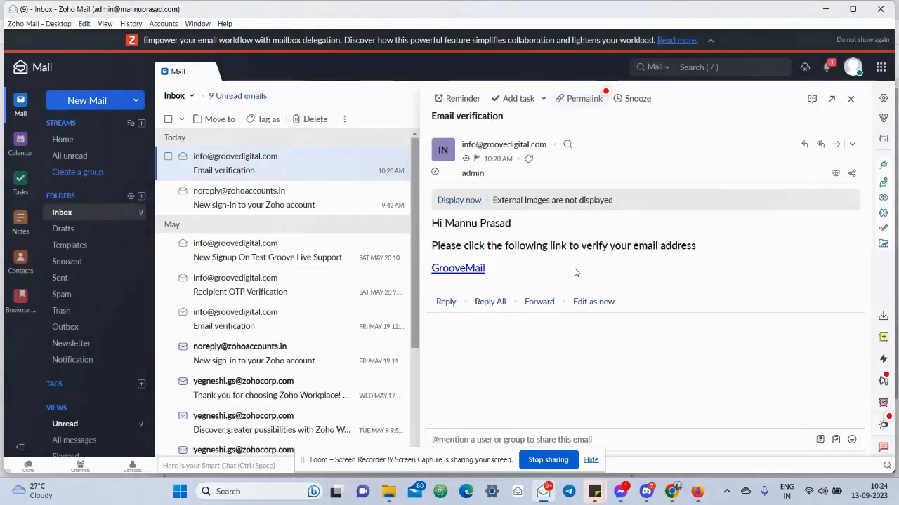
pyautogui.moveTo(491, 270); pyautogui.dragTo(432, 226)
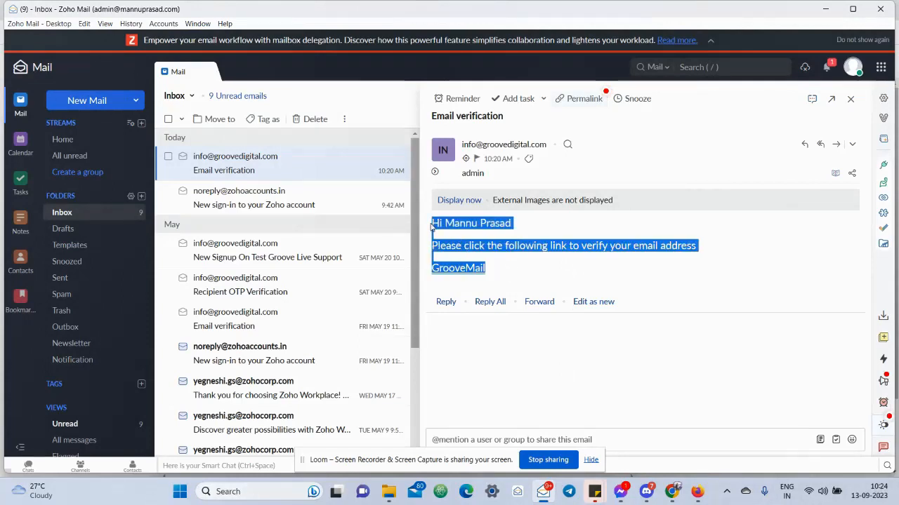
pyautogui.click(516, 280)
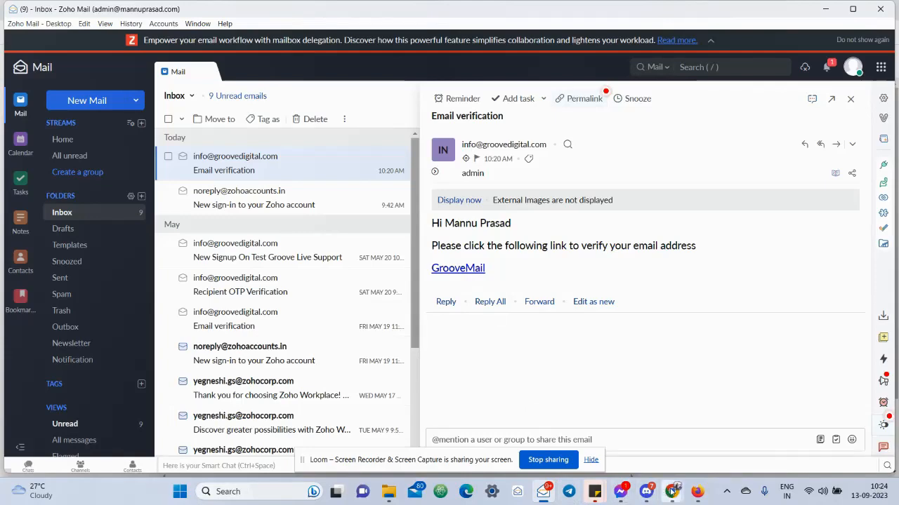
# Recheck the success page and Verified status, then open Gmail's 'Smtp verification' email
pyautogui.moveTo(674, 484)
pyautogui.click(605, 436)
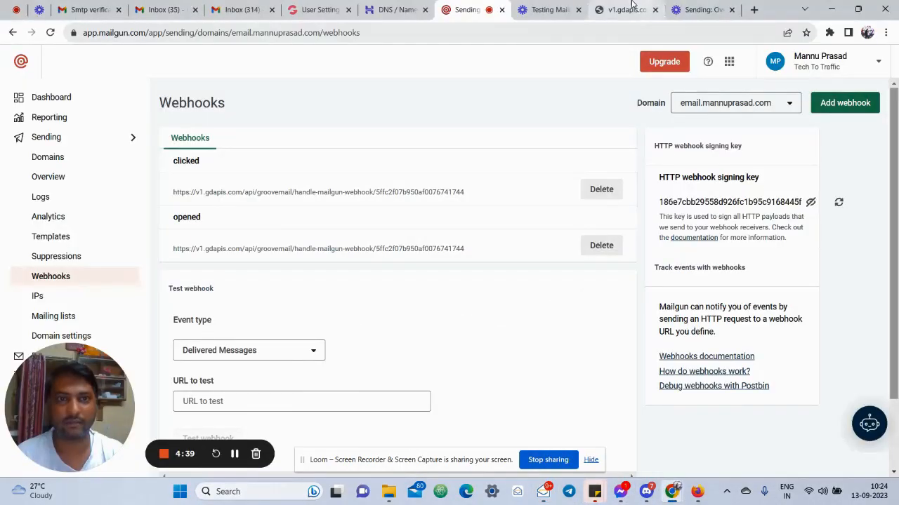
pyautogui.click(630, 9)
pyautogui.moveTo(402, 55); pyautogui.dragTo(496, 54)
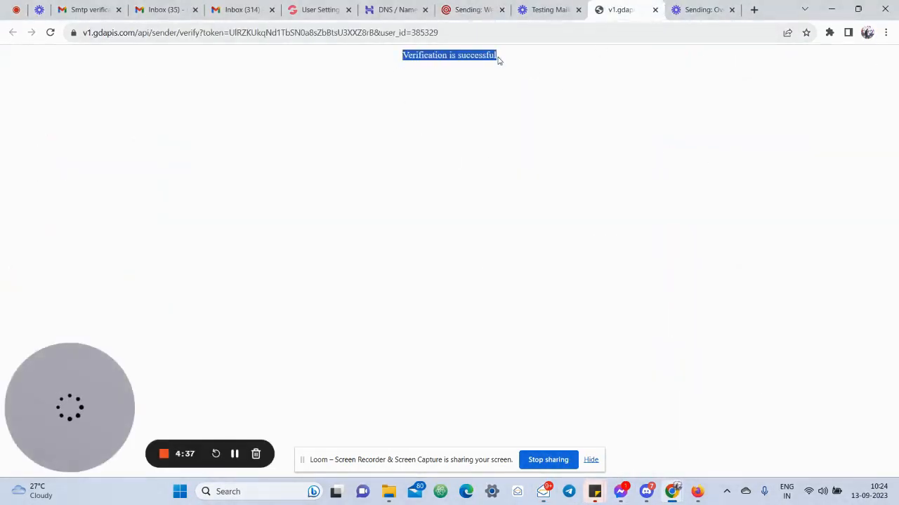
pyautogui.click(554, 64)
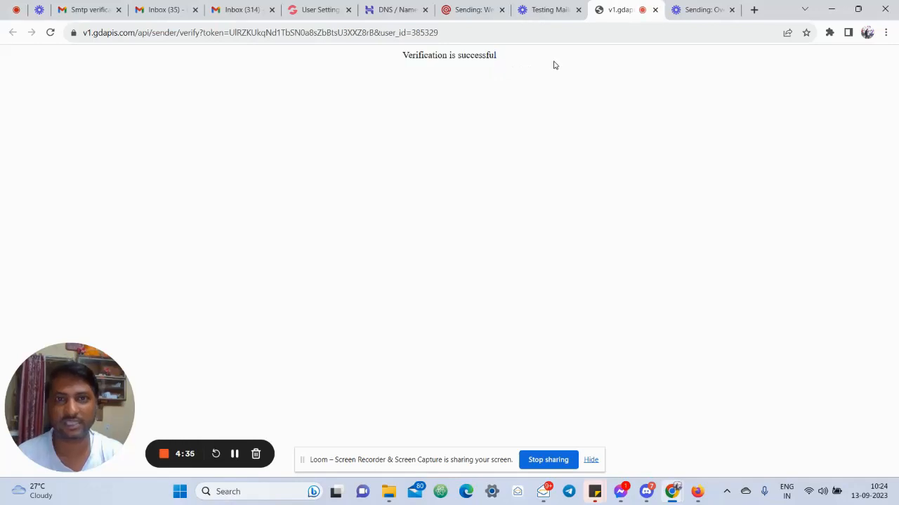
pyautogui.click(307, 14)
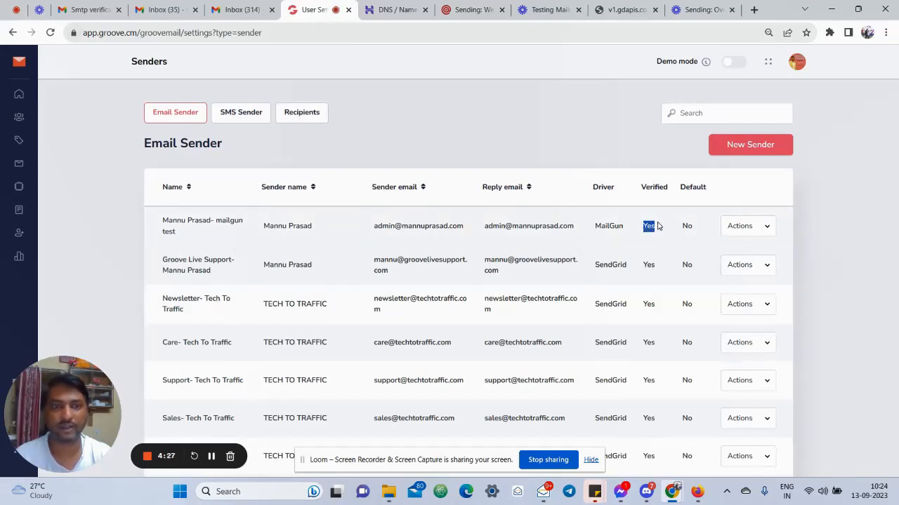
pyautogui.click(622, 230)
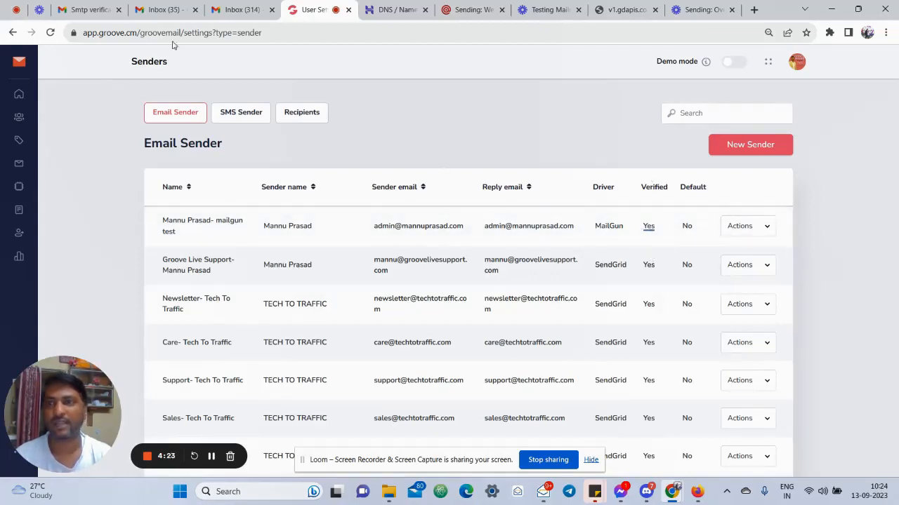
pyautogui.click(67, 7)
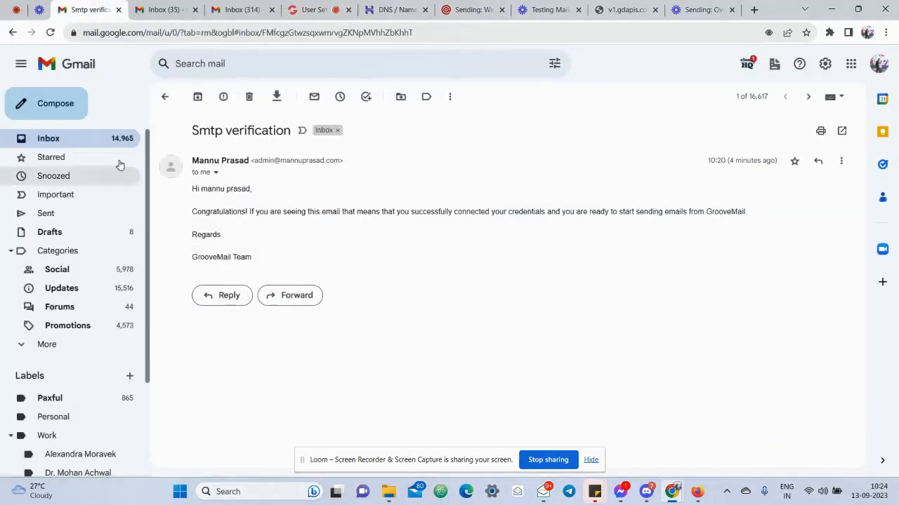
# Reopen Gmail's Smtp verification email, highlight its congratulations line, then bring Zoho Mail forward
pyautogui.click(49, 138)
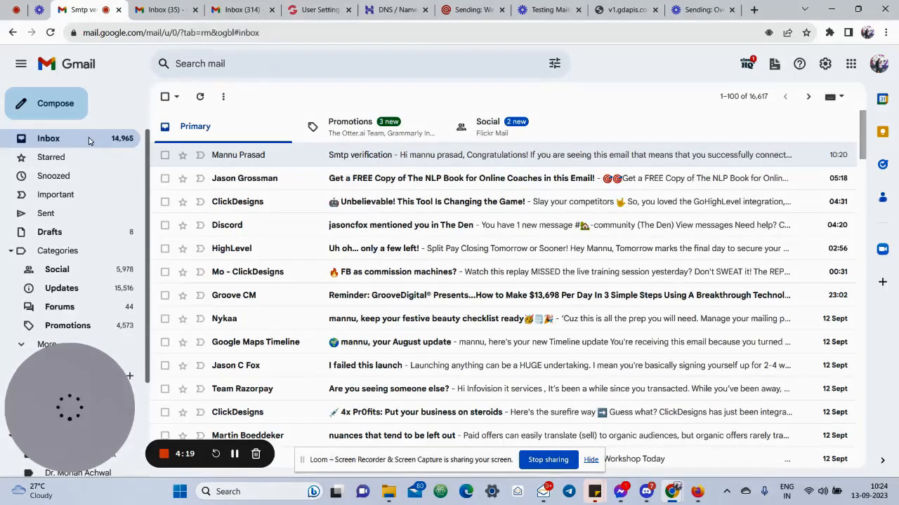
pyautogui.click(558, 158)
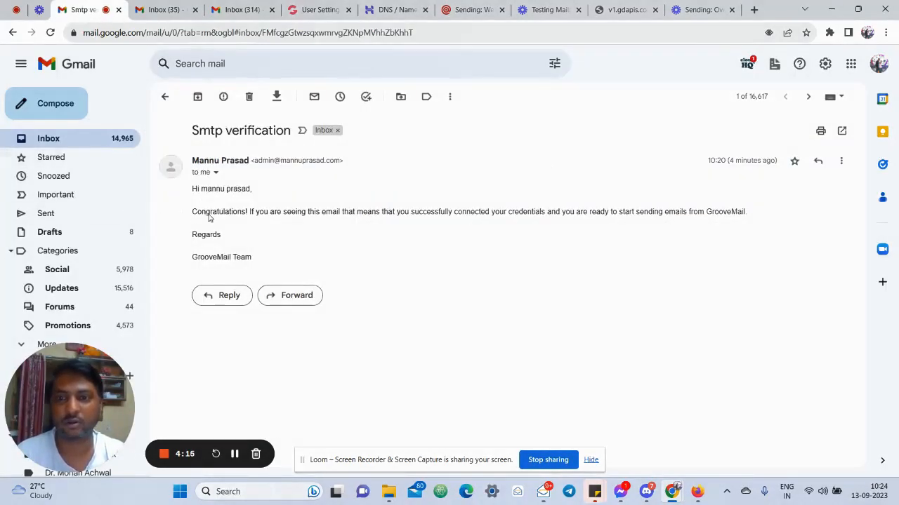
pyautogui.moveTo(192, 213); pyautogui.dragTo(755, 216)
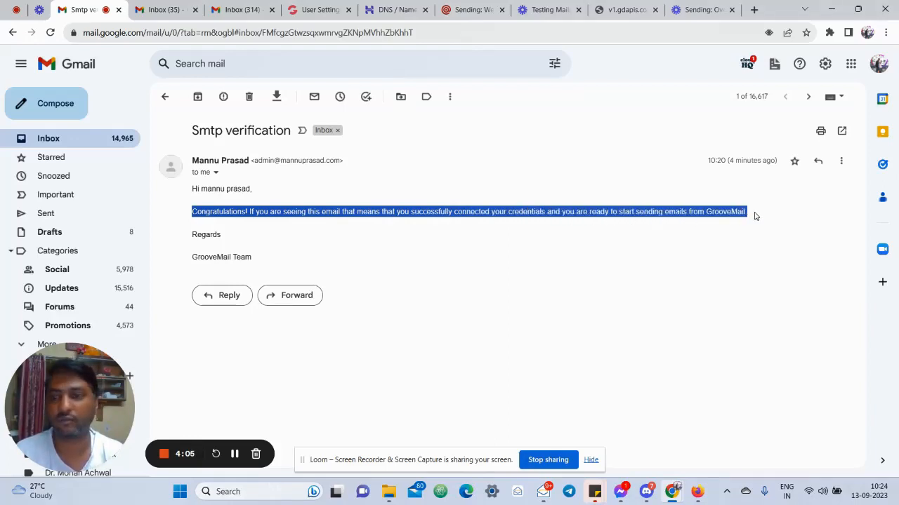
pyautogui.click(754, 216)
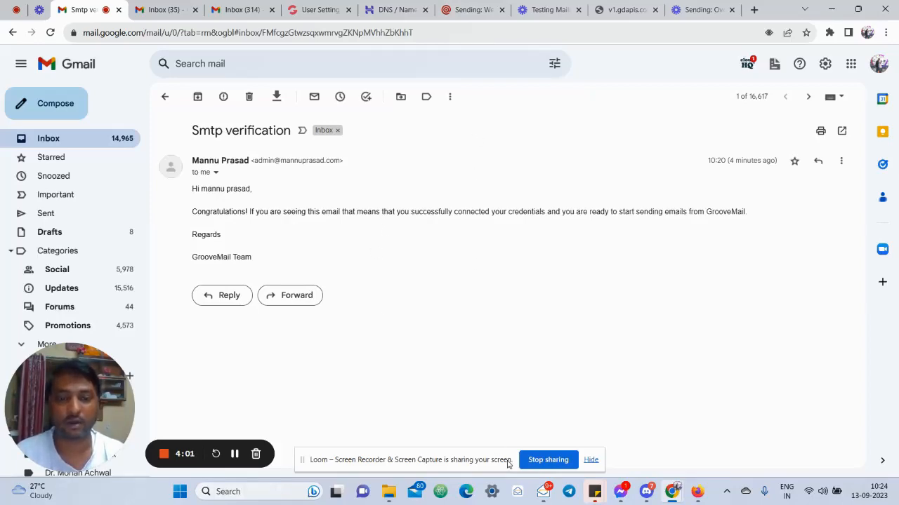
pyautogui.click(543, 492)
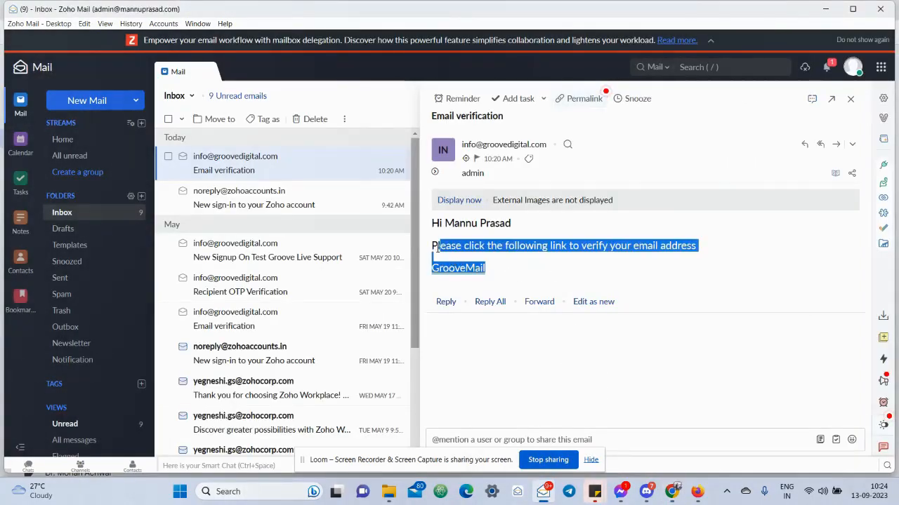
# Compare Zoho's GrooveMail verification request with Gmail's SMTP congratulations line, then minimise Zoho Mail
pyautogui.moveTo(493, 270); pyautogui.dragTo(433, 243)
pyautogui.click(539, 272)
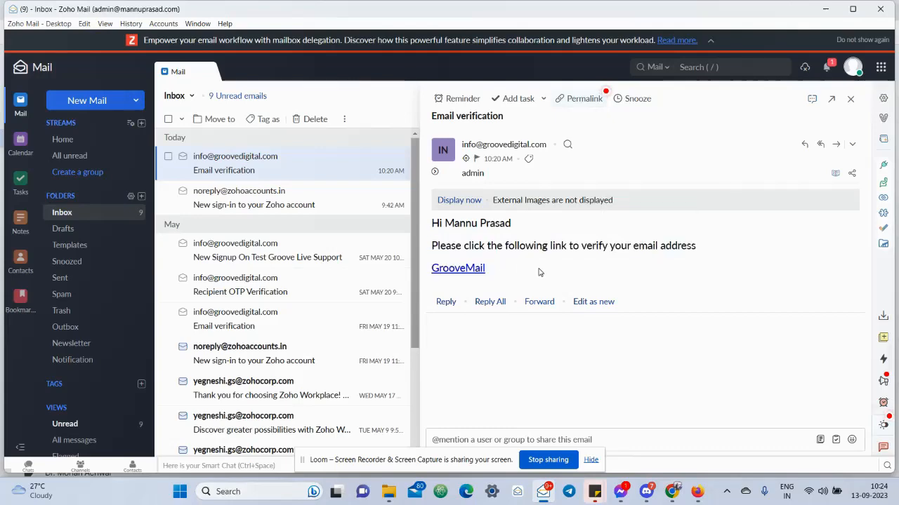
pyautogui.hotkey('alt', 'Tab')
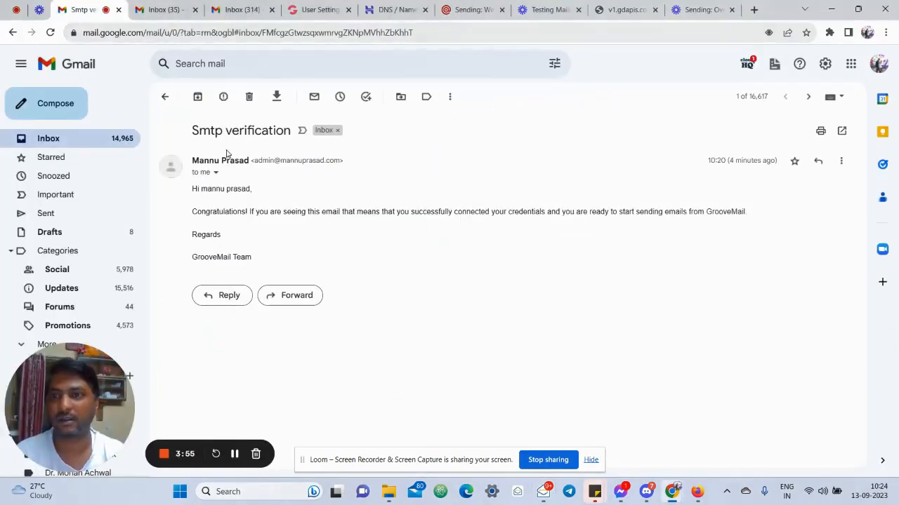
pyautogui.moveTo(190, 218); pyautogui.dragTo(756, 217)
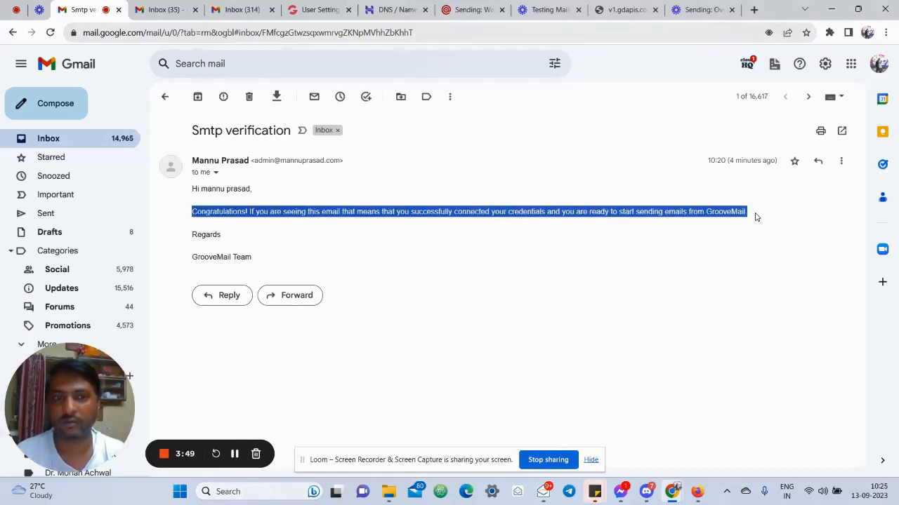
pyautogui.click(409, 211)
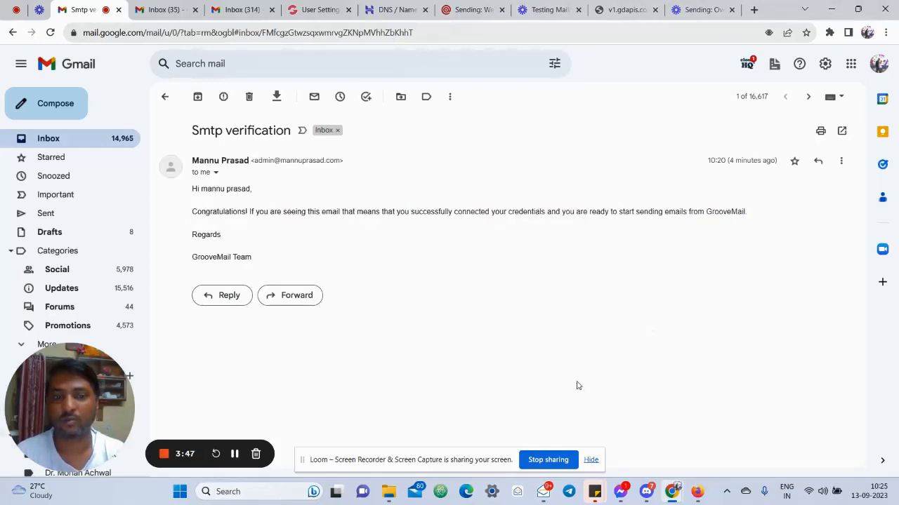
pyautogui.click(544, 493)
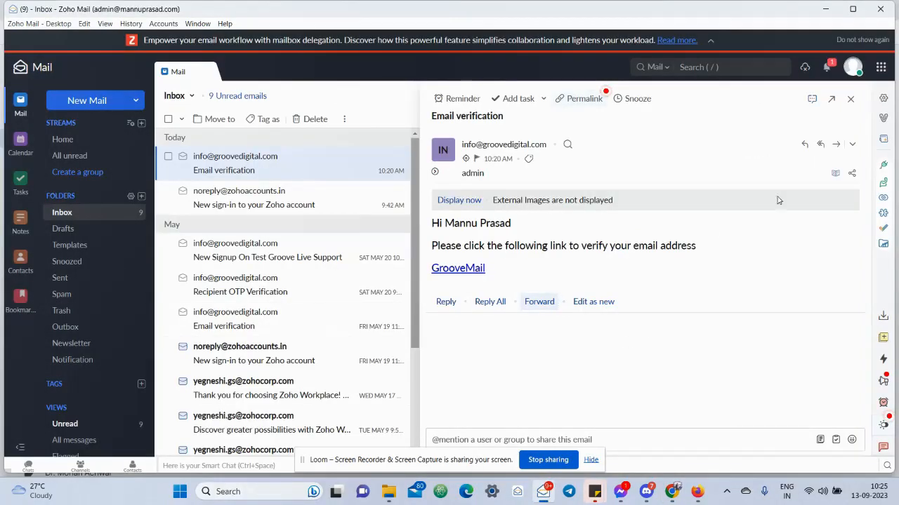
pyautogui.click(827, 10)
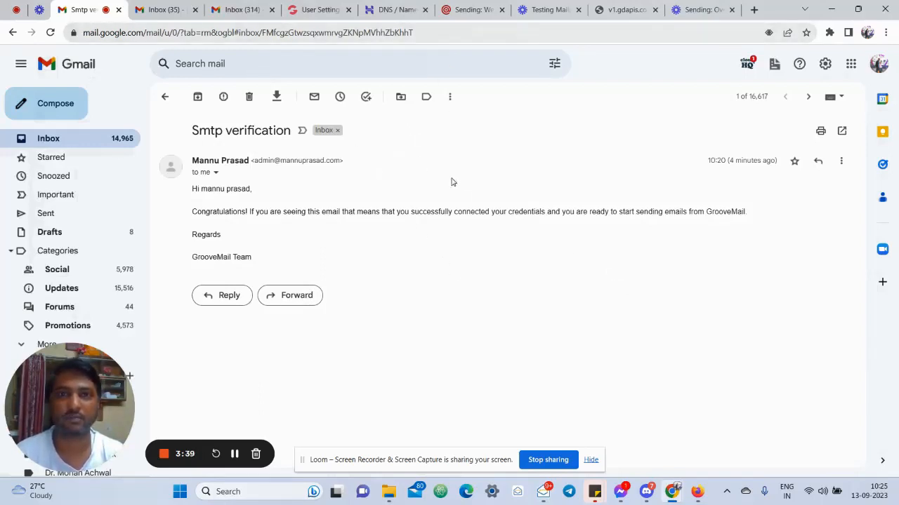
# Highlight the 'sky.' subdomain in The Marigold Academy - MailGun sender email and open its actions menu
pyautogui.click(309, 8)
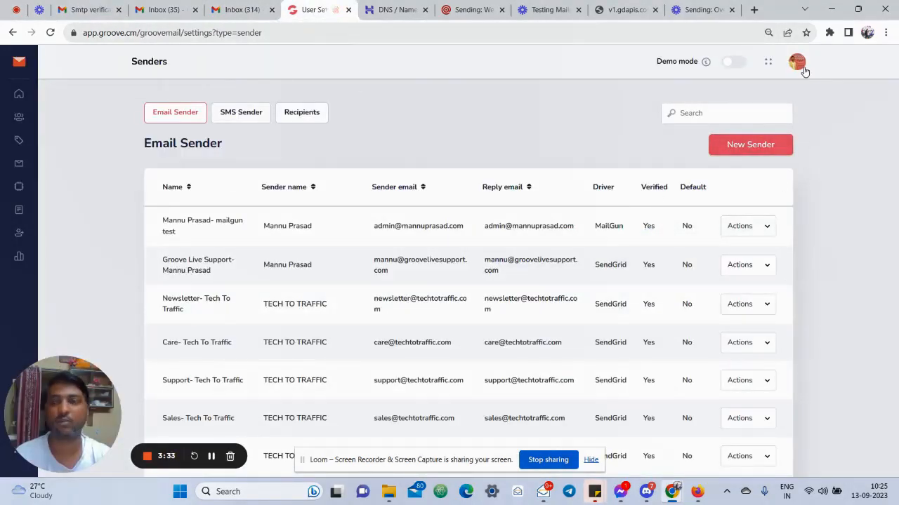
pyautogui.click(211, 457)
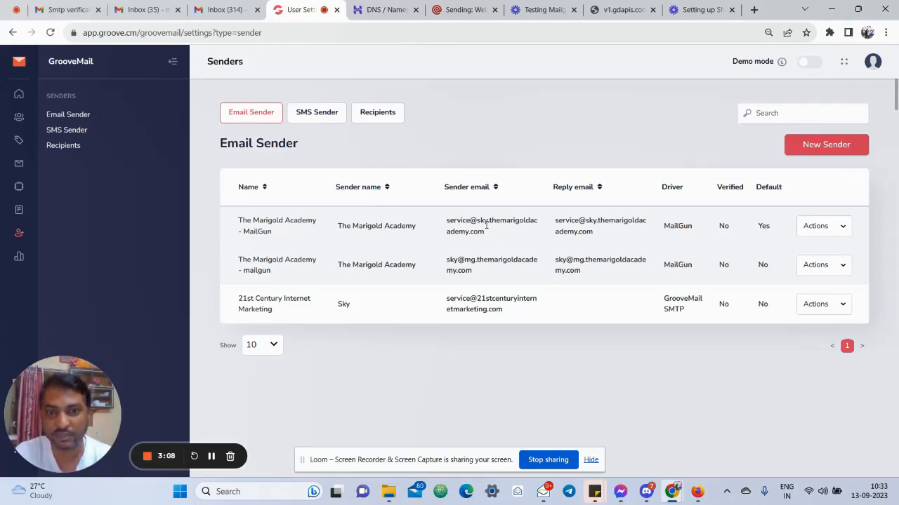
pyautogui.moveTo(478, 220); pyautogui.dragTo(491, 222)
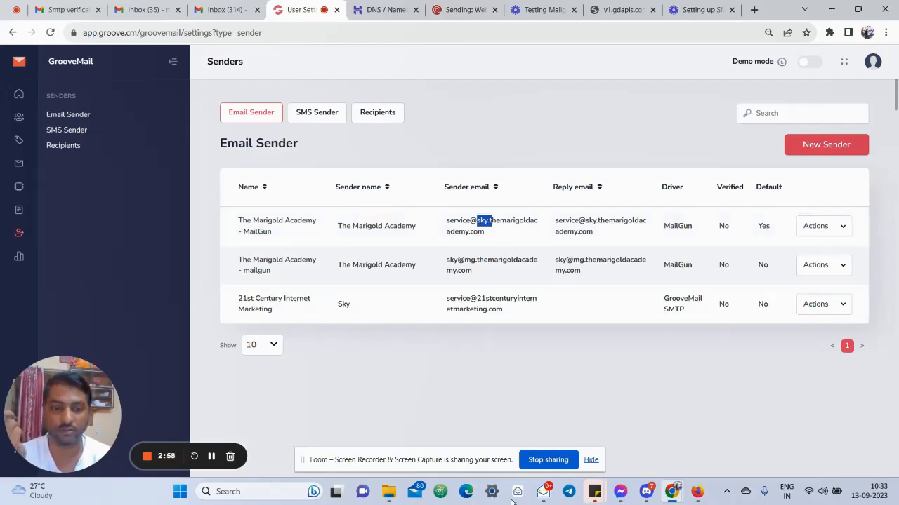
pyautogui.click(543, 491)
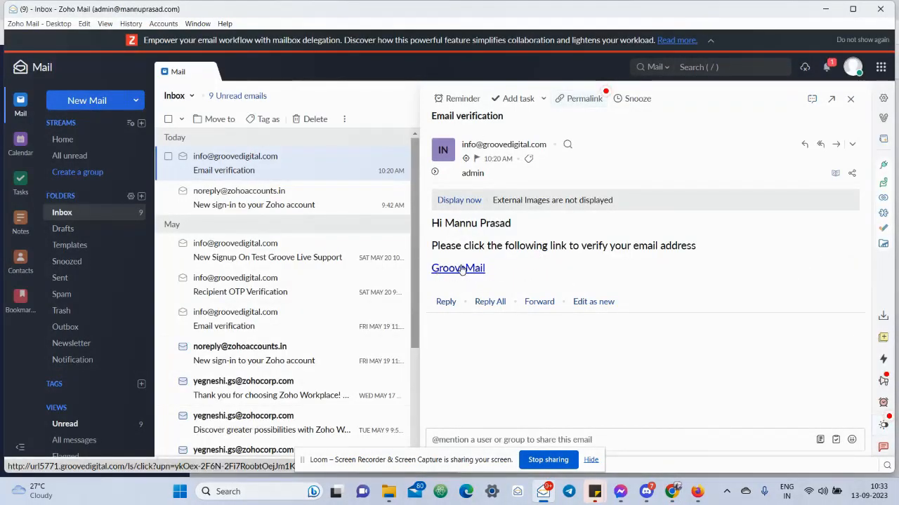
pyautogui.click(826, 16)
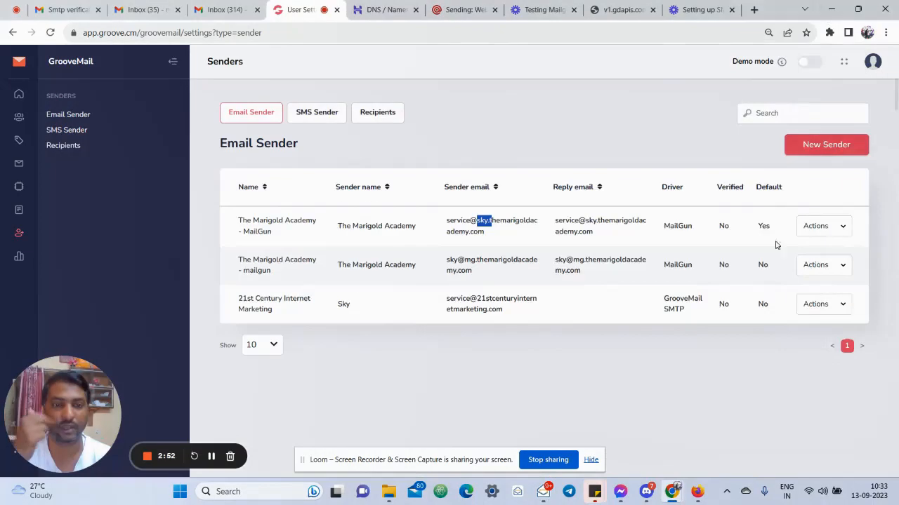
pyautogui.click(822, 231)
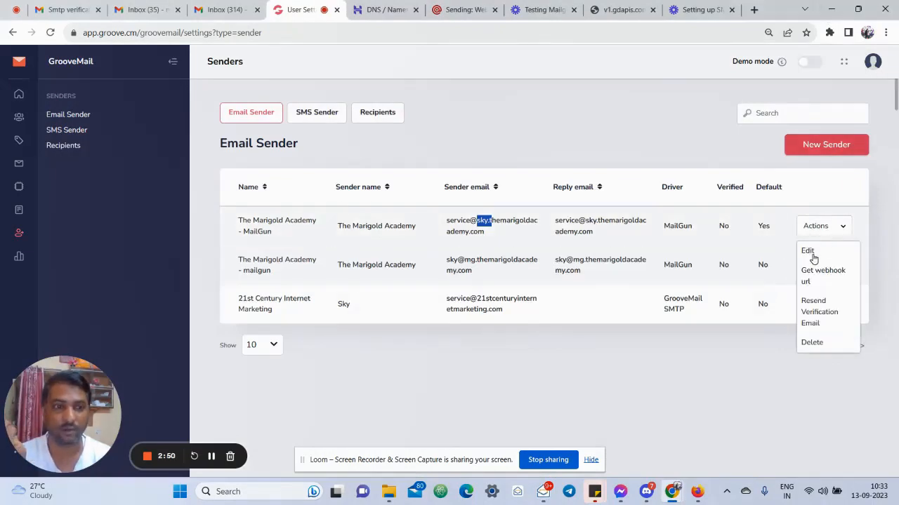
# Edit The Marigold Academy sender and delete 'sky.' from its reply email address
pyautogui.click(808, 250)
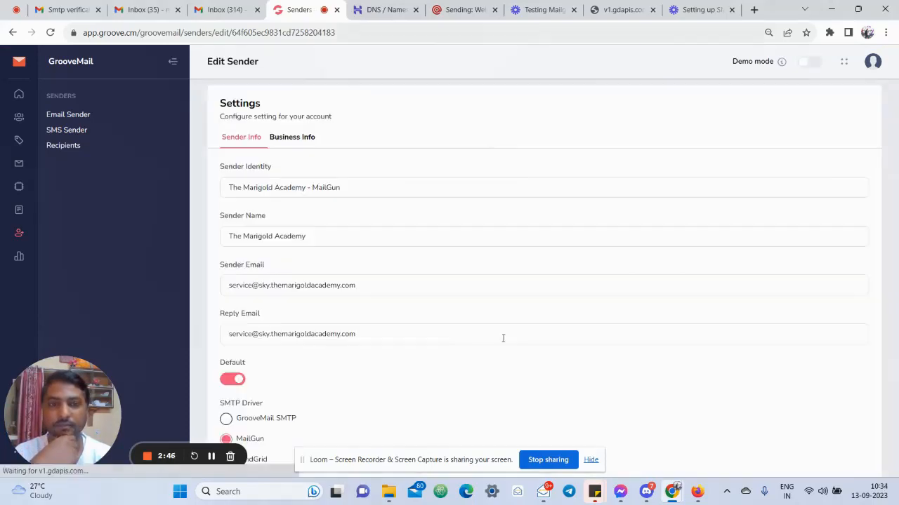
pyautogui.click(271, 285)
pyautogui.press('BackSpace')
pyautogui.press('BackSpace')
pyautogui.press('BackSpace')
pyautogui.press('BackSpace')
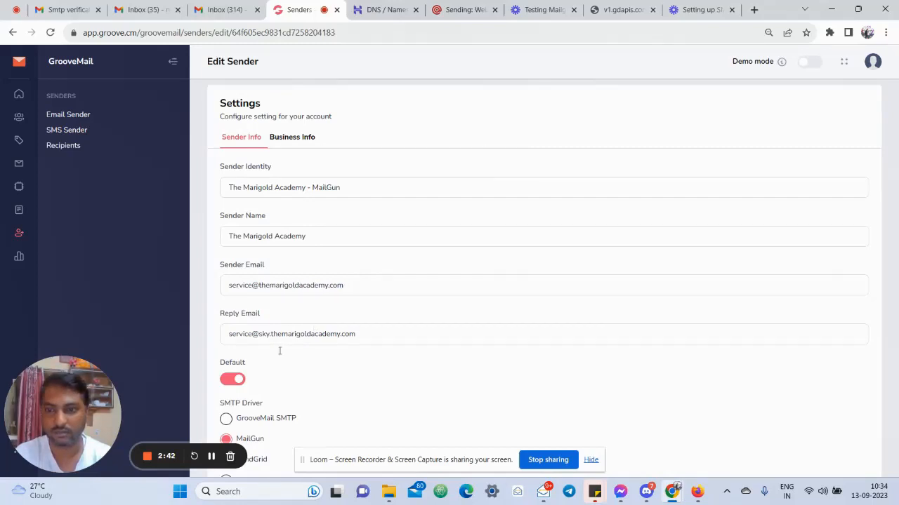
pyautogui.press('BackSpace')
pyautogui.press('BackSpace')
pyautogui.press('BackSpace')
pyautogui.press('BackSpace')
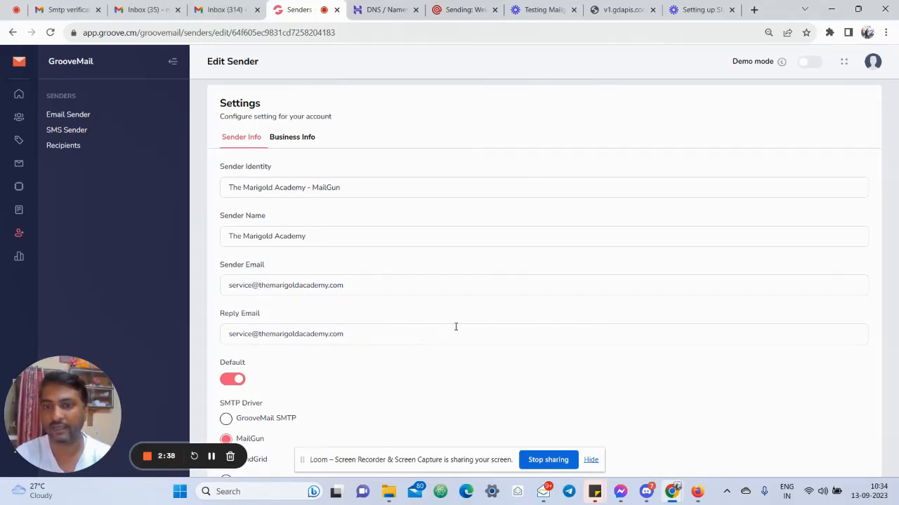
# Save the updated sender and switch to the Outlook inbox
pyautogui.scroll(-5, 474, 317)
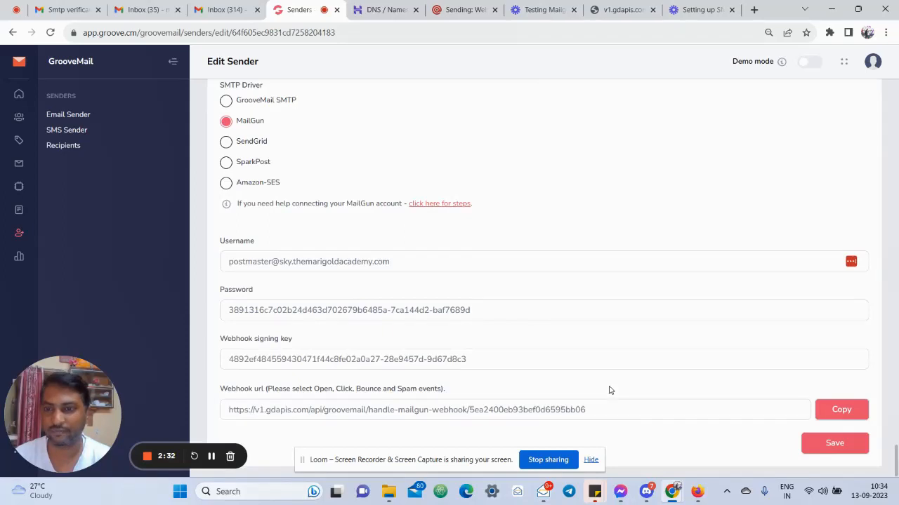
pyautogui.scroll(4, 610, 390)
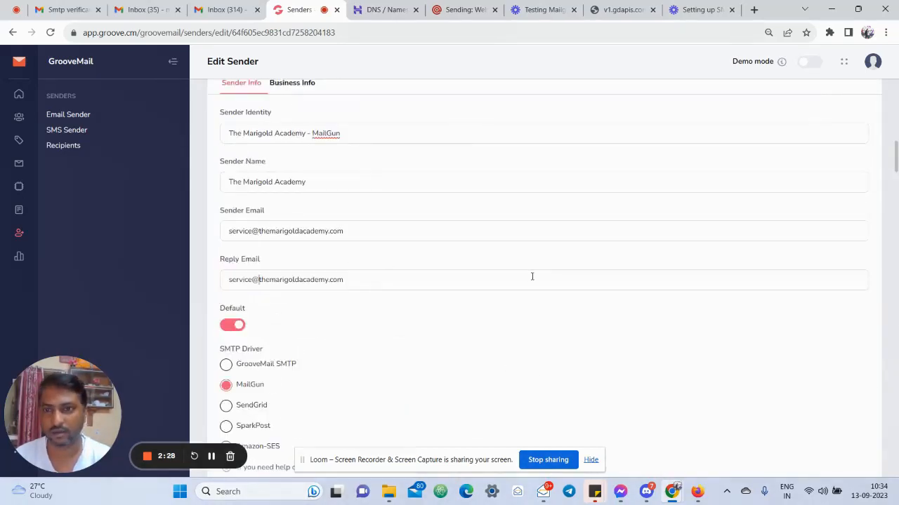
pyautogui.scroll(1, 532, 277)
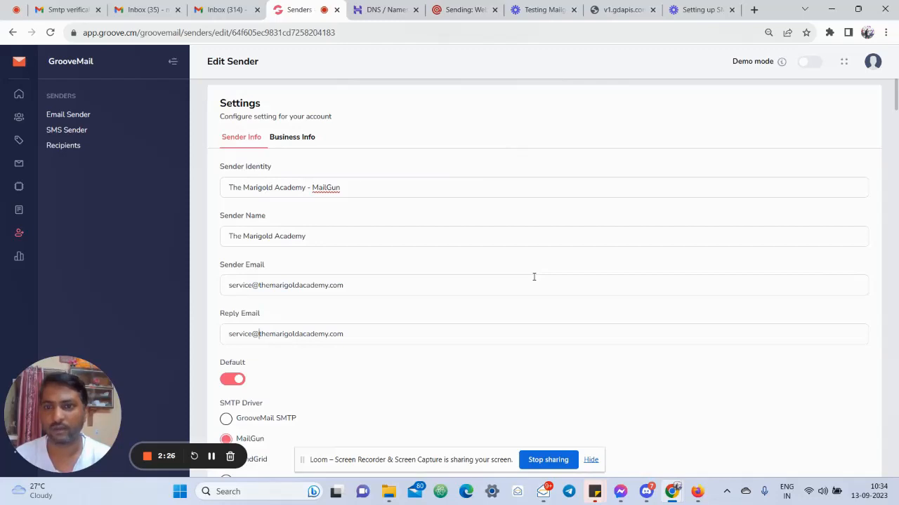
pyautogui.scroll(-5, 534, 277)
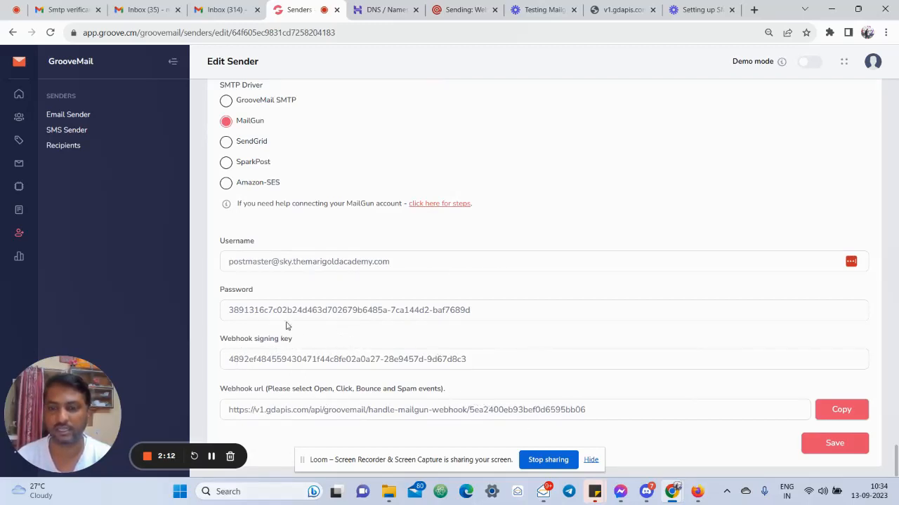
pyautogui.click(830, 444)
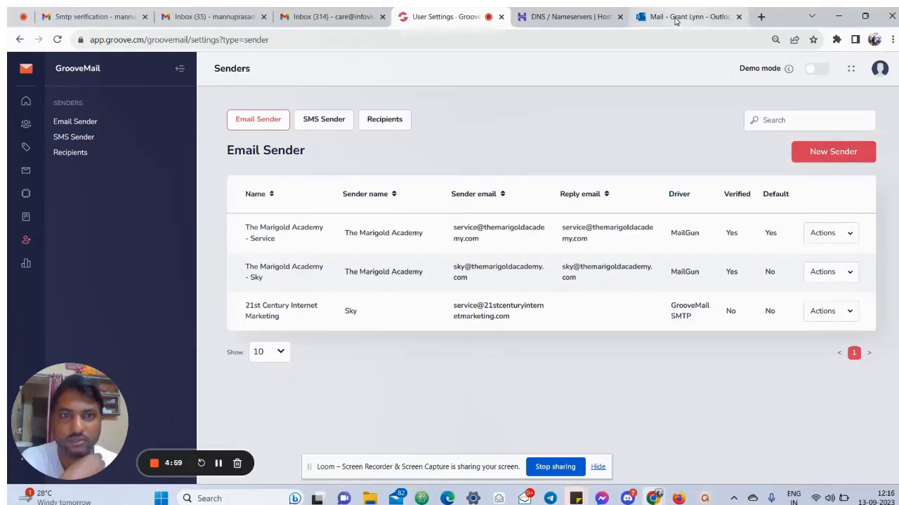
pyautogui.click(675, 23)
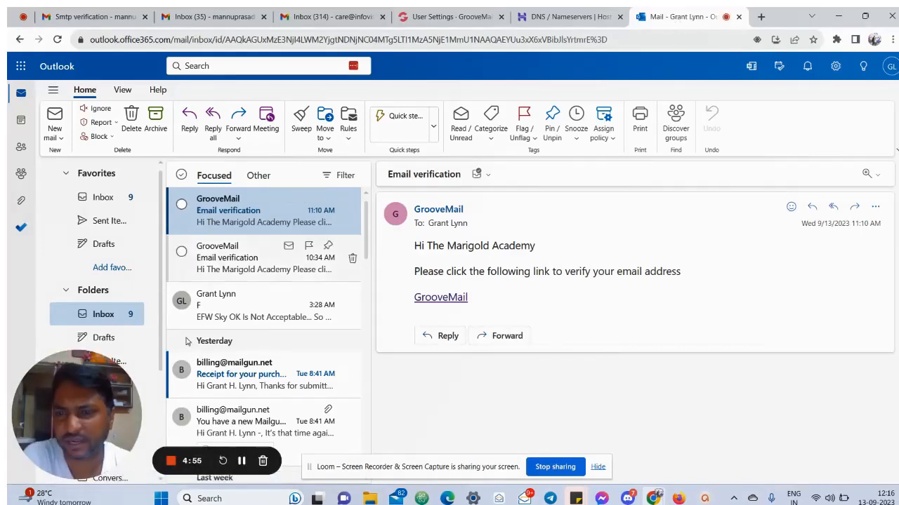
# View Outlook's 10:34 AM GrooveMail verification email, then return to the GrooveMail sender list
pyautogui.click(237, 257)
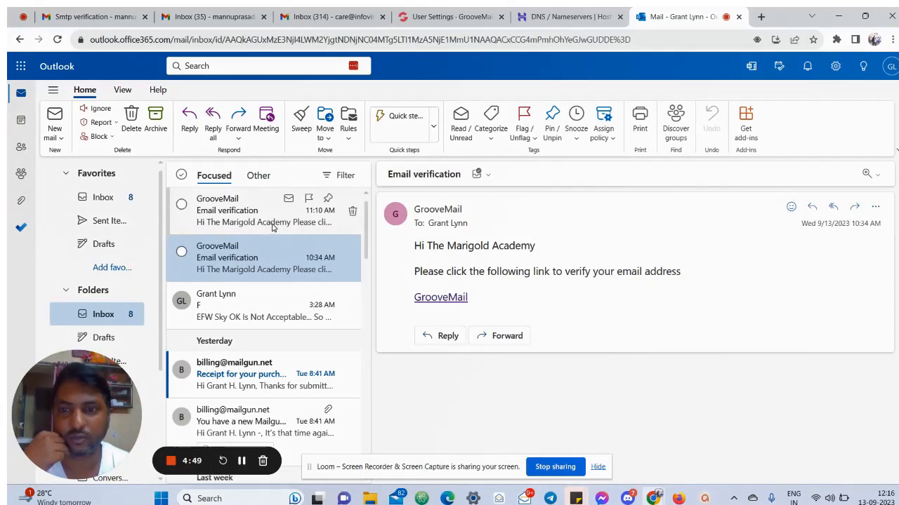
pyautogui.click(461, 22)
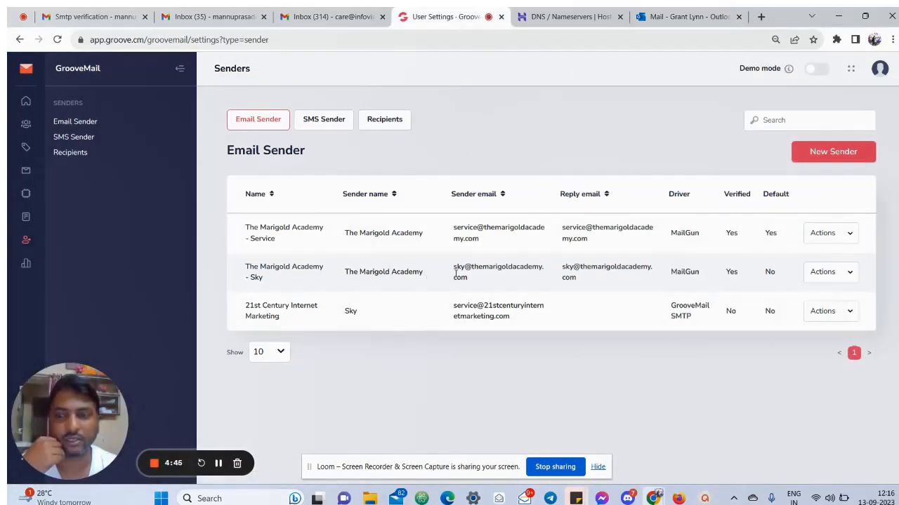
# Highlight both senders' addresses, the Sky sender's Verified status and the first sender's default status
pyautogui.moveTo(453, 227); pyautogui.dragTo(480, 227)
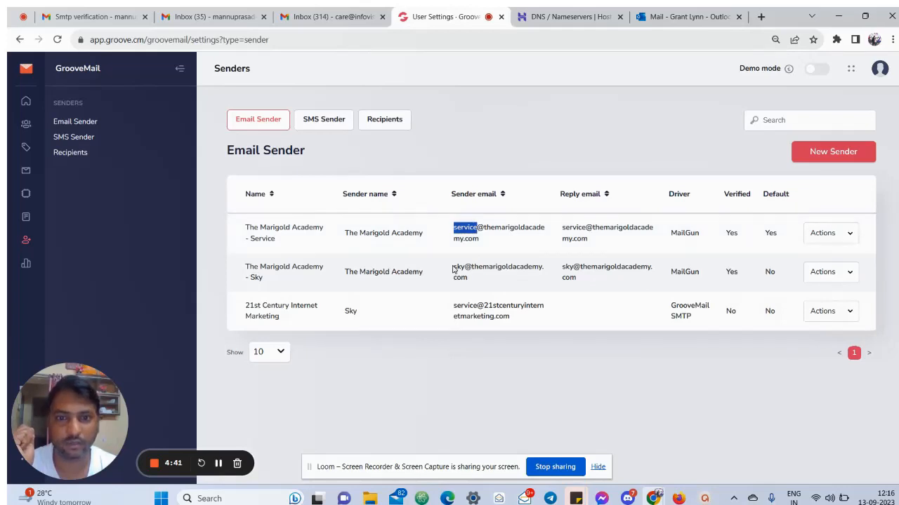
pyautogui.moveTo(453, 267); pyautogui.dragTo(463, 267)
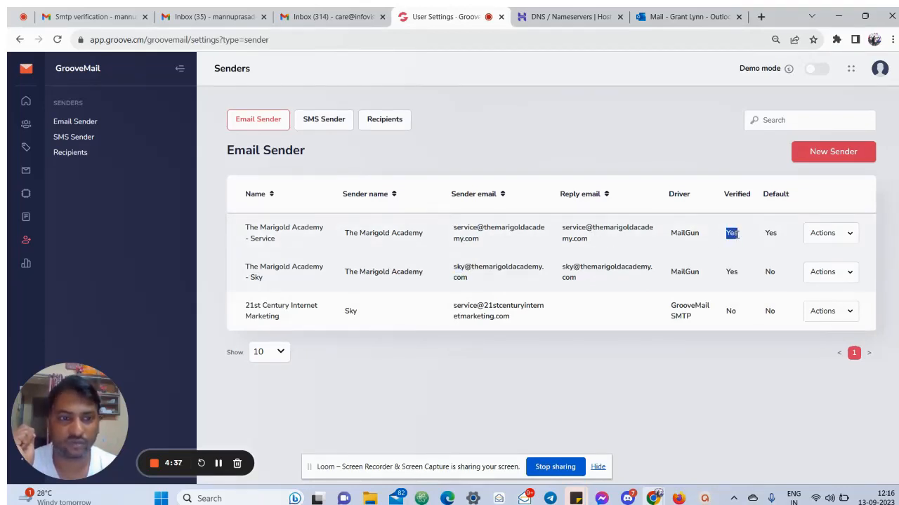
pyautogui.moveTo(725, 273); pyautogui.dragTo(743, 273)
pyautogui.moveTo(764, 233); pyautogui.dragTo(776, 233)
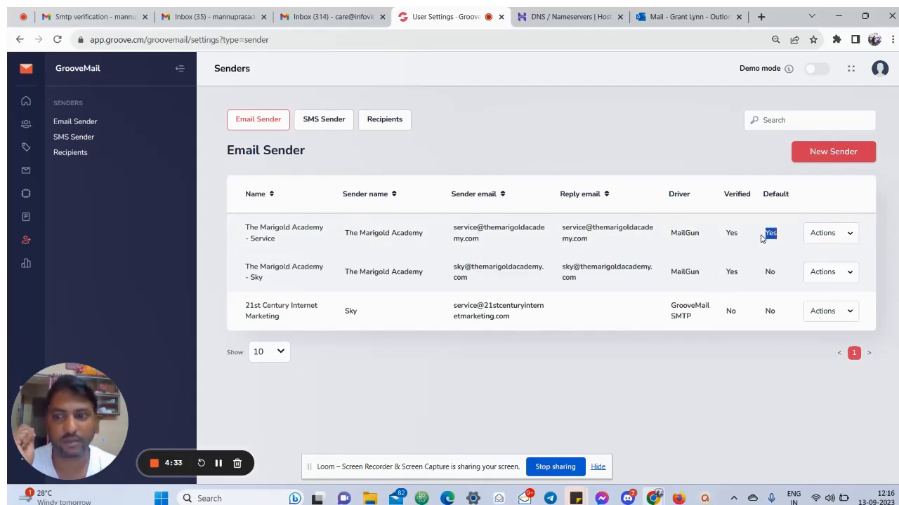
# List 100 sequences per page and edit The marigold academy (Abandon cart) sequence
pyautogui.click(29, 171)
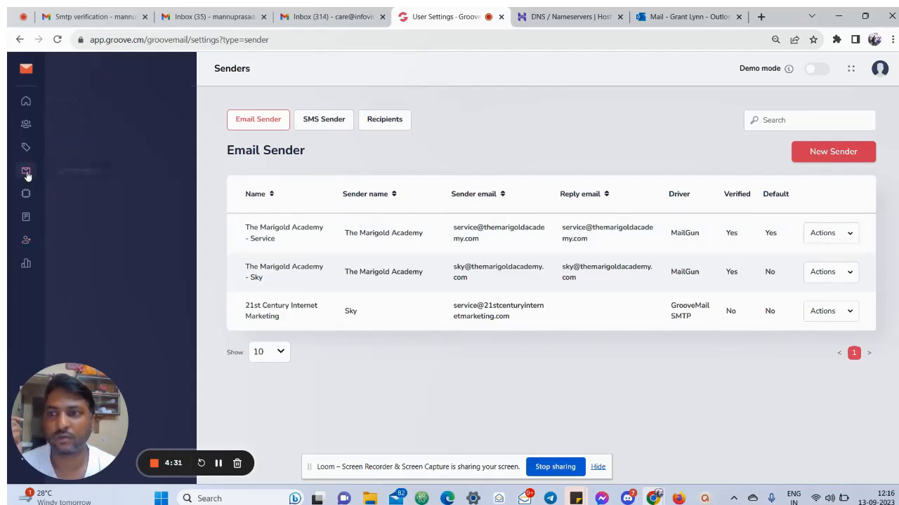
pyautogui.click(70, 139)
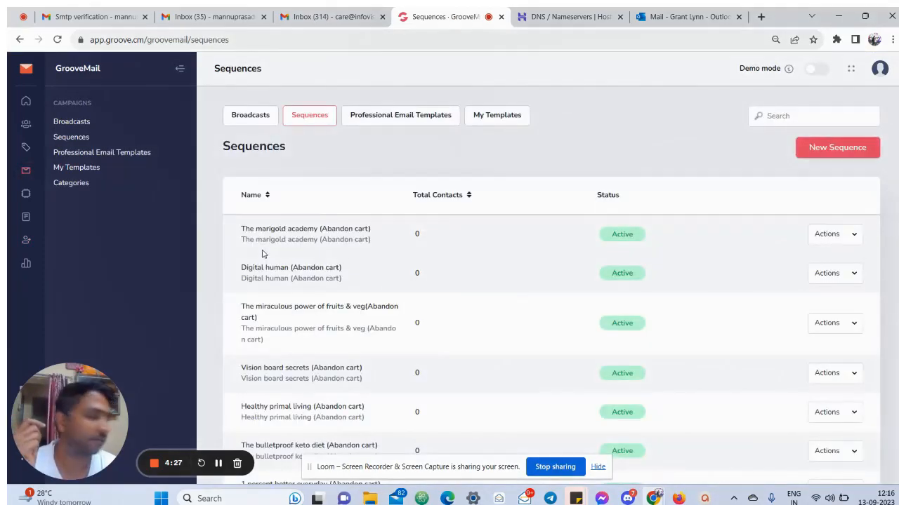
pyautogui.scroll(-3, 394, 375)
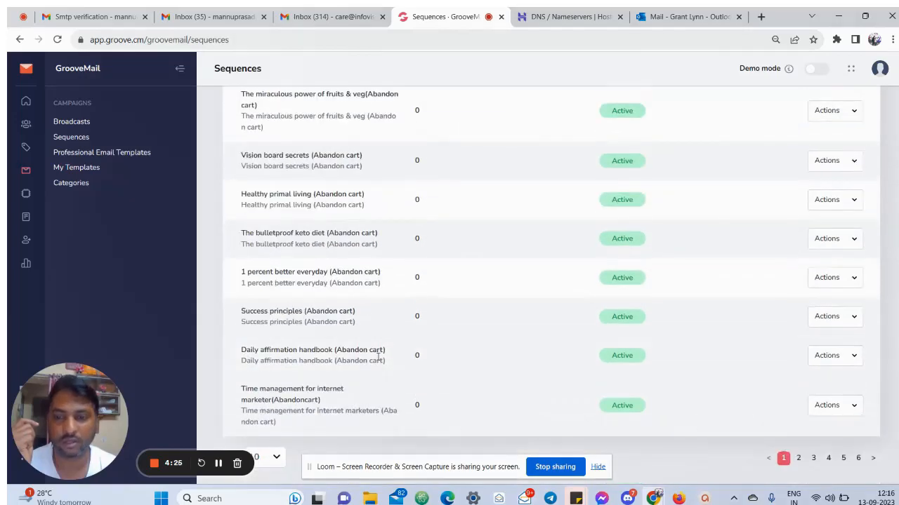
pyautogui.click(277, 457)
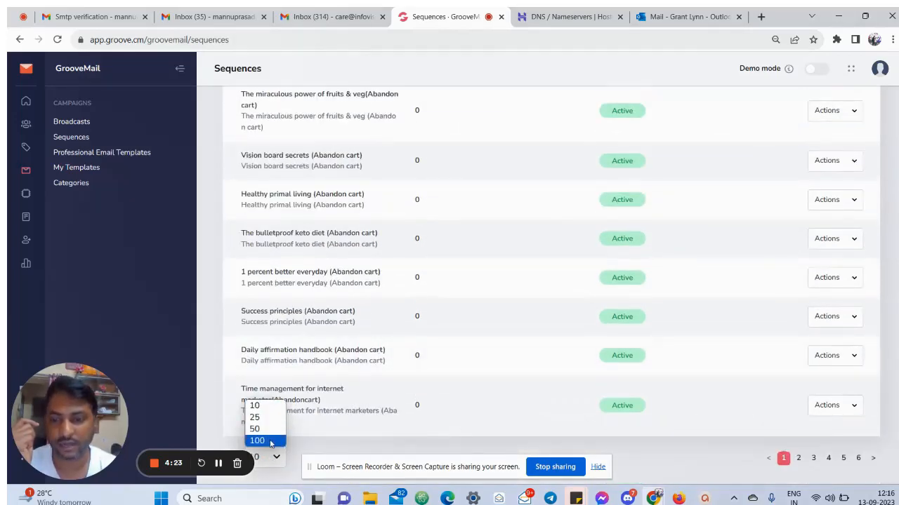
pyautogui.click(257, 437)
pyautogui.scroll(-10, 449, 328)
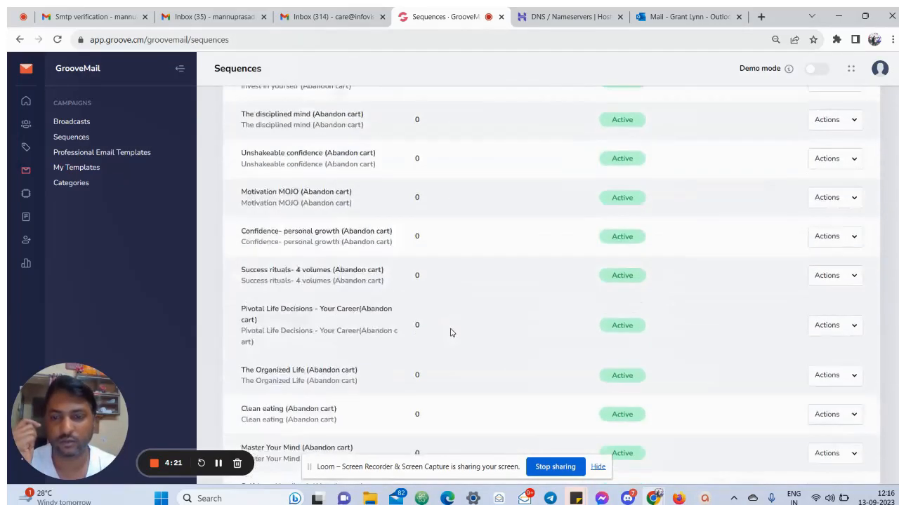
pyautogui.scroll(15, 452, 333)
pyautogui.click(828, 233)
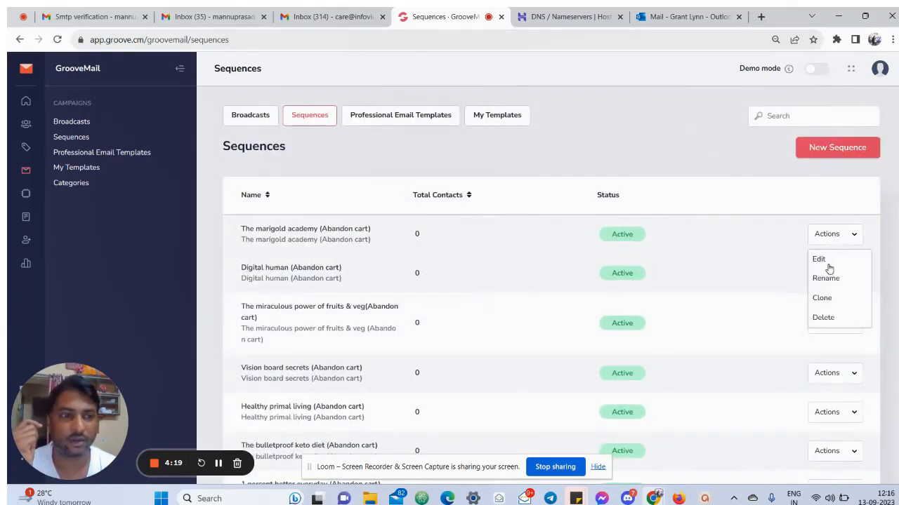
pyautogui.click(822, 261)
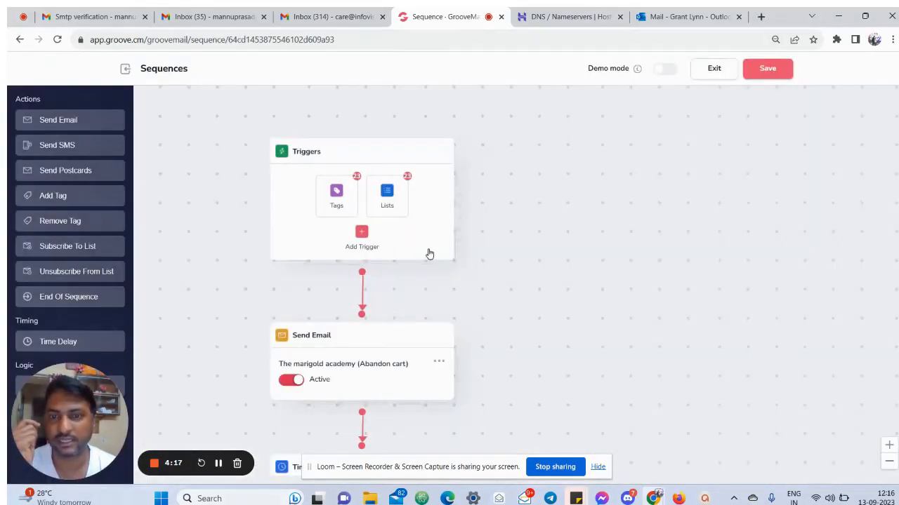
# Set the Send Email step's sender to The Marigold Academy - Service and update the step
pyautogui.click(444, 363)
pyautogui.click(446, 386)
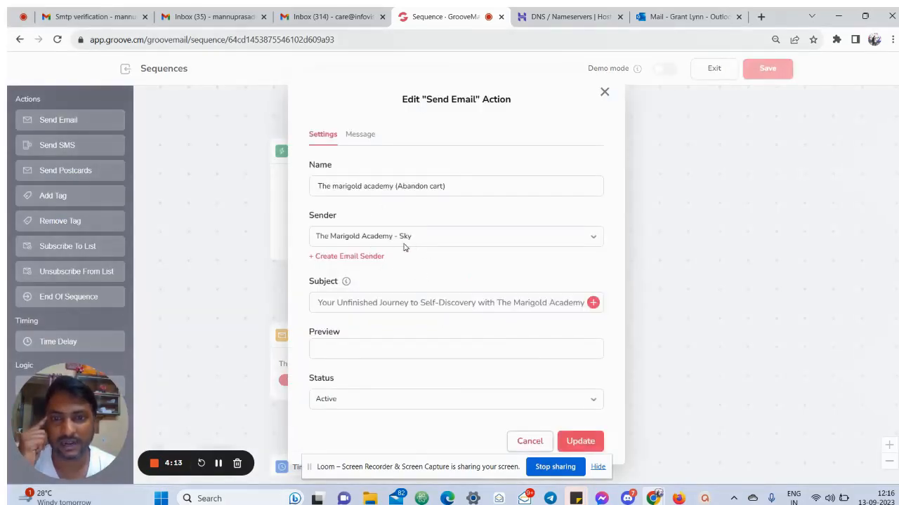
pyautogui.click(423, 239)
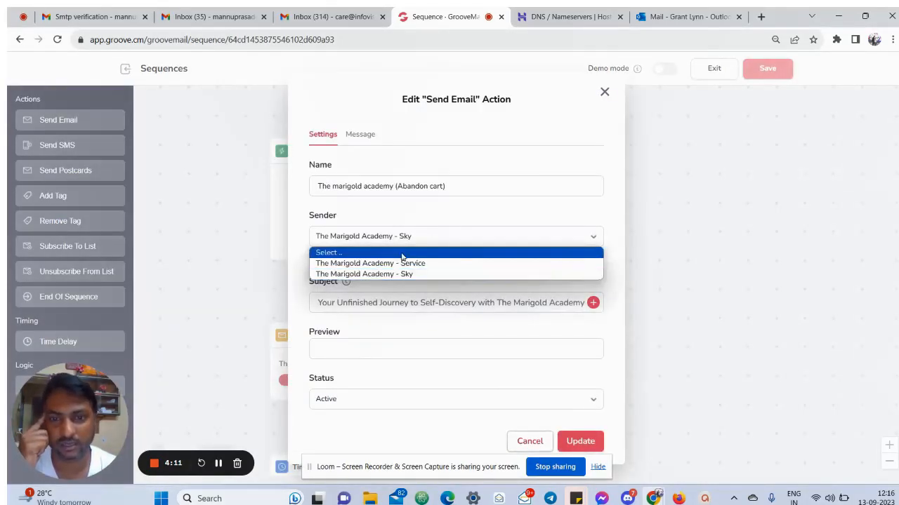
pyautogui.click(379, 262)
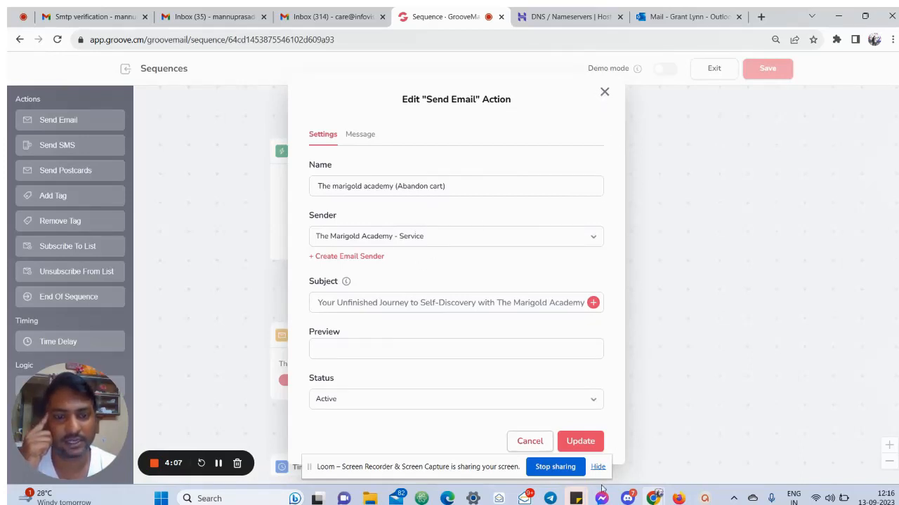
pyautogui.click(600, 97)
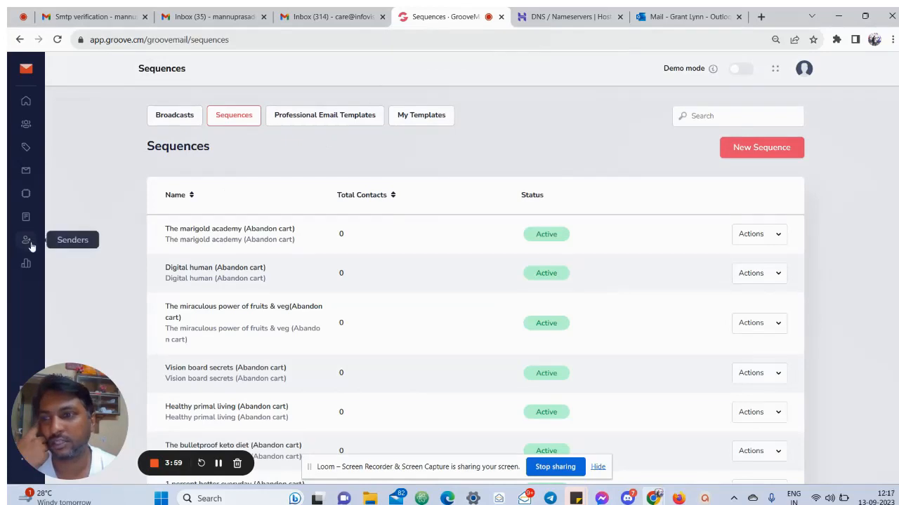
pyautogui.click(26, 242)
# Open the Email Sender list to confirm both Marigold Academy senders show Verified
pyautogui.click(76, 121)
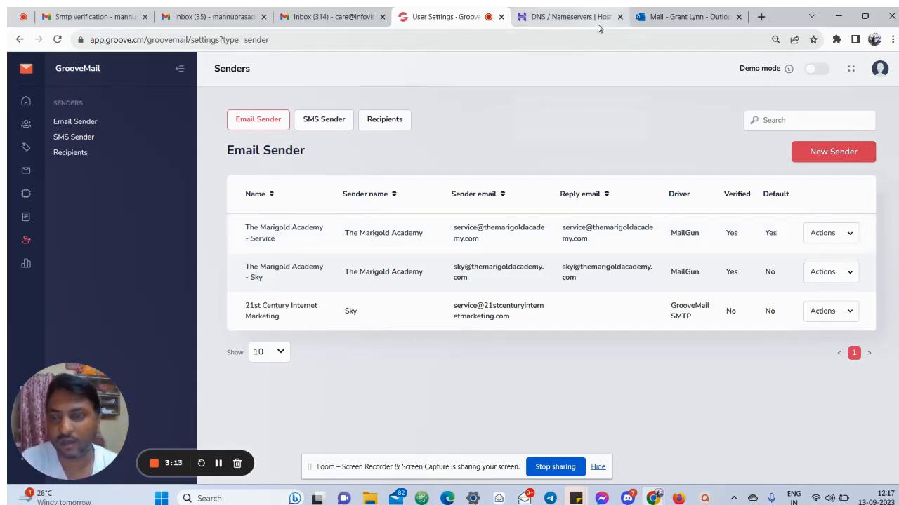
pyautogui.click(686, 17)
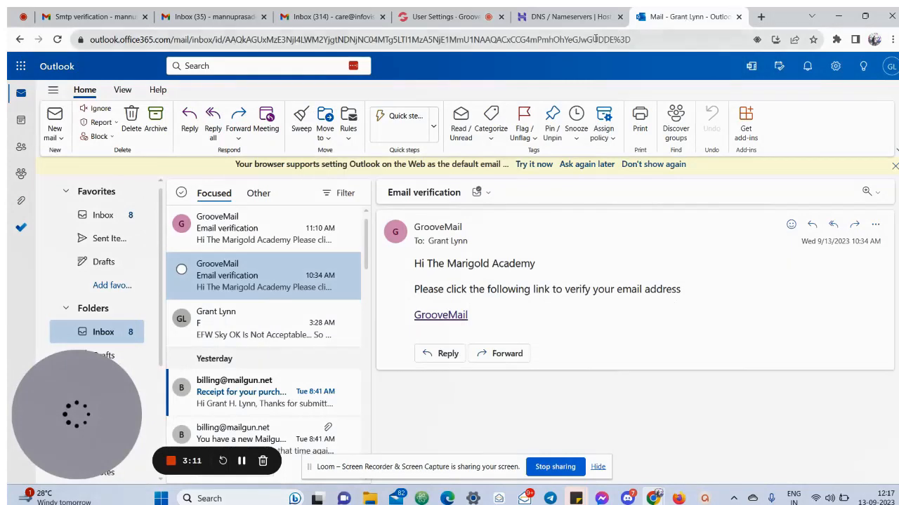